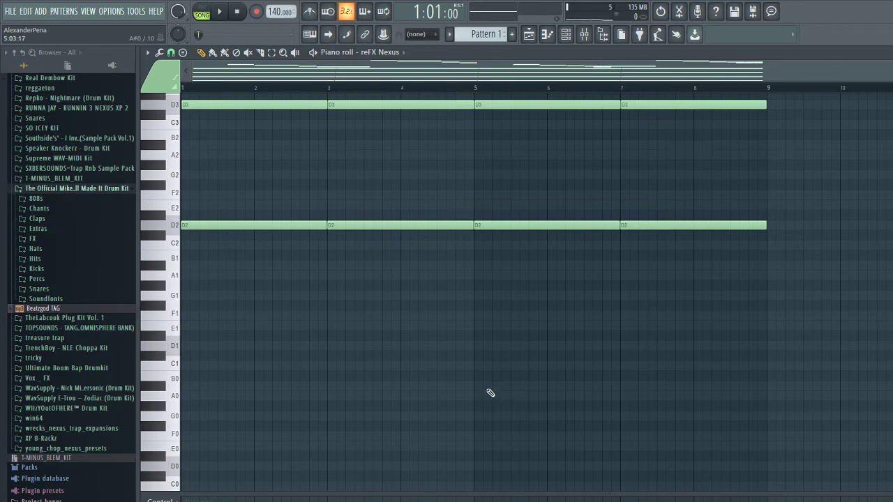
# Examine the reFX Nexus notes in the piano roll and the audio and pattern clips in the playlist
pyautogui.scroll(10, 491, 394)
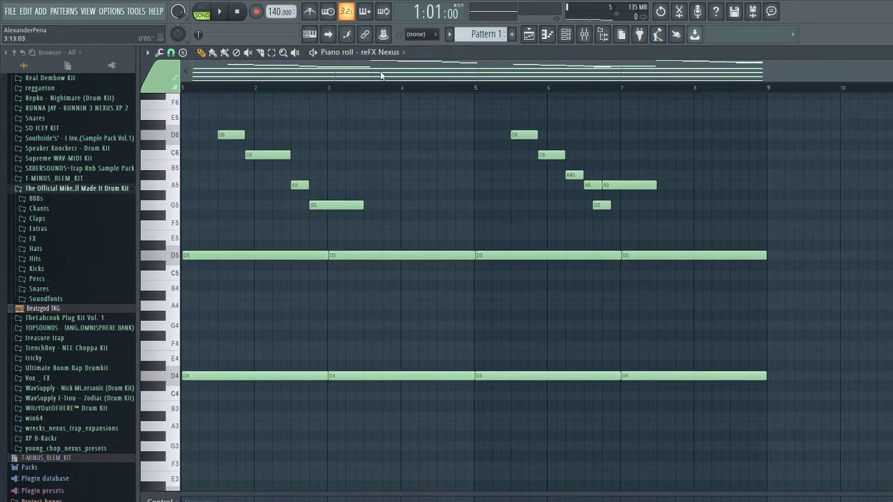
pyautogui.scroll(4, 367, 203)
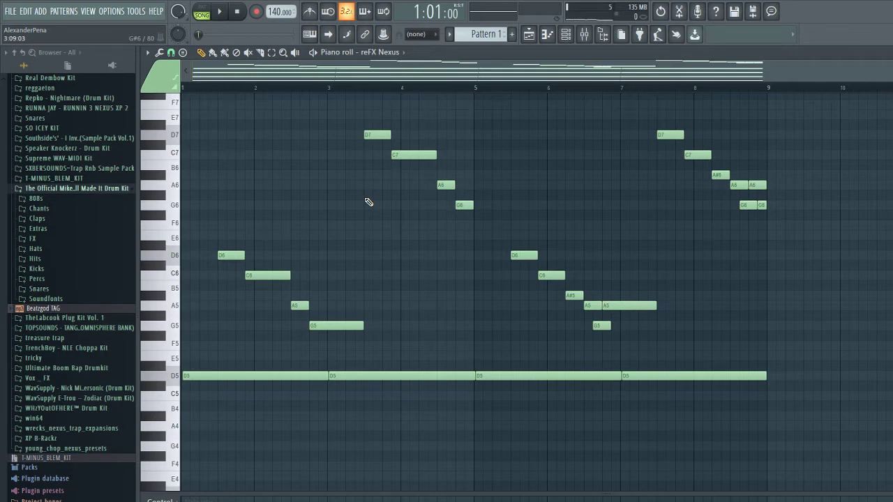
pyautogui.press('F5')
pyautogui.press('F5')
pyautogui.scroll(-2, 368, 202)
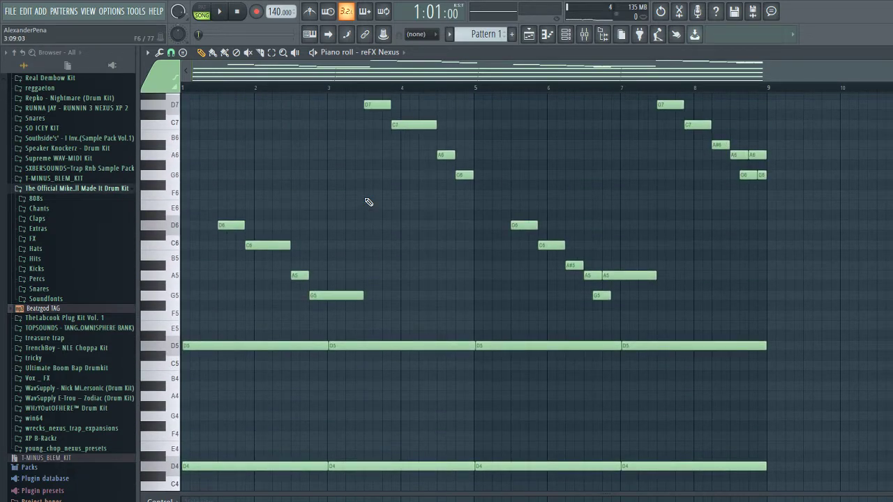
pyautogui.press('F5')
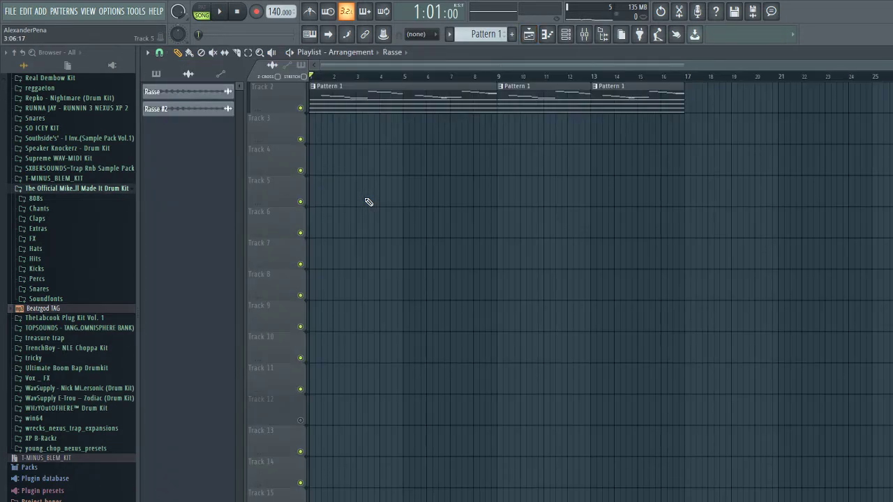
pyautogui.scroll(1, 368, 202)
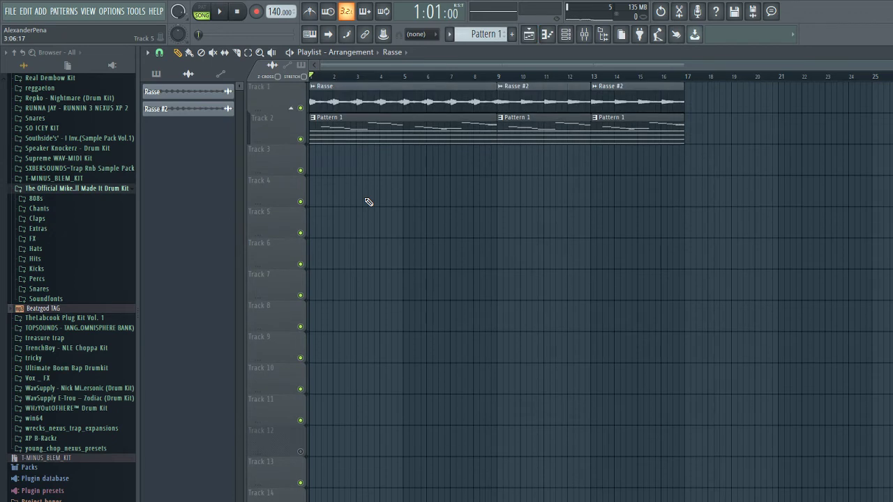
pyautogui.keyDown('ctrl'); pyautogui.scroll(3, 368, 202); pyautogui.keyUp('ctrl')
pyautogui.moveTo(418, 76); pyautogui.dragTo(398, 73)
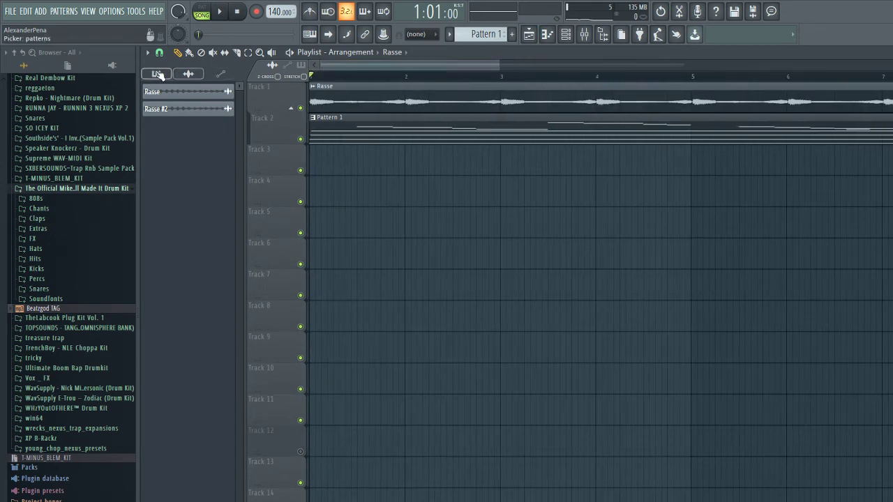
pyautogui.click(157, 74)
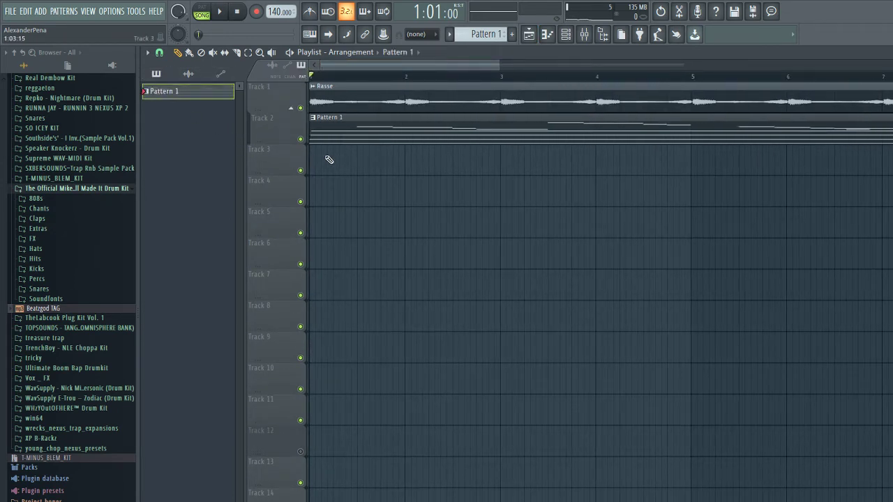
# During playback, load Hi Hat - remember Me from the Normalized kit's normal hi-hats into the channel rack and fill every second step
pyautogui.scroll(10, 61, 216)
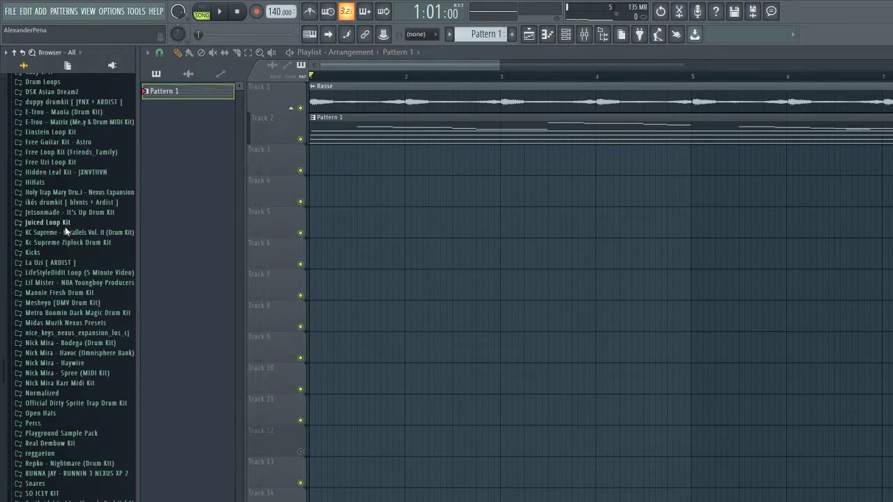
pyautogui.press('F6')
pyautogui.click(52, 395)
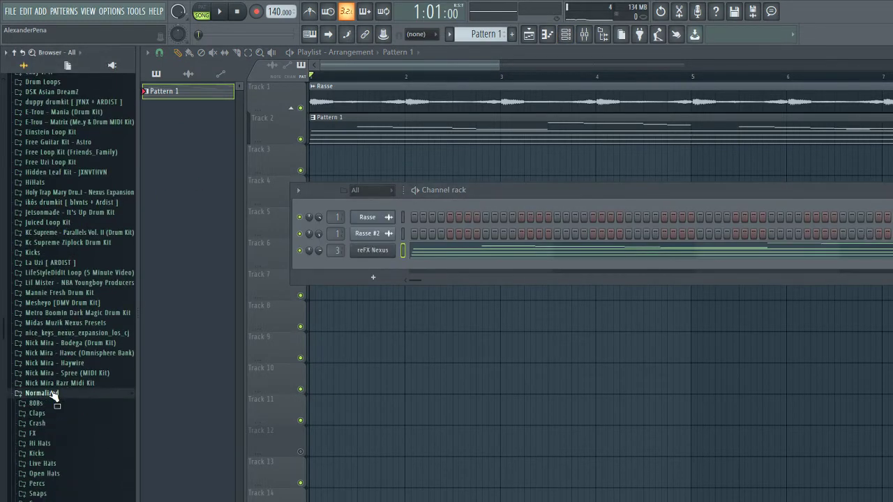
pyautogui.press('space')
pyautogui.click(46, 444)
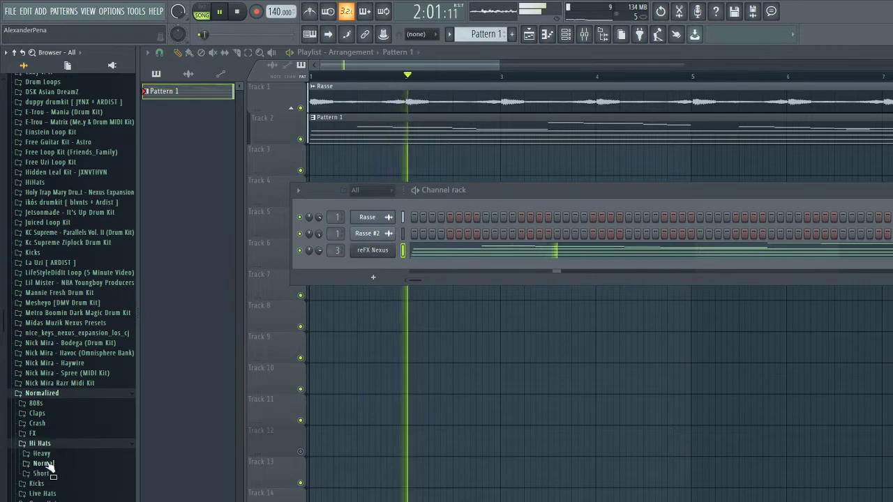
pyautogui.click(46, 463)
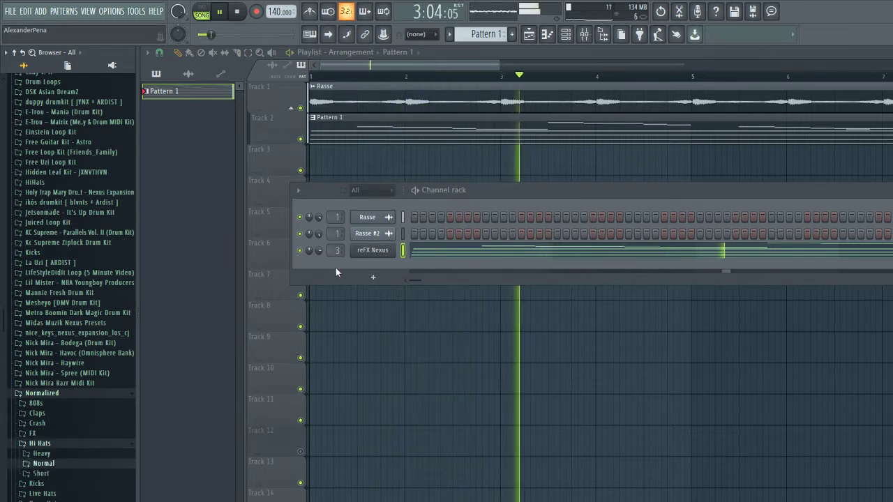
pyautogui.click(44, 464)
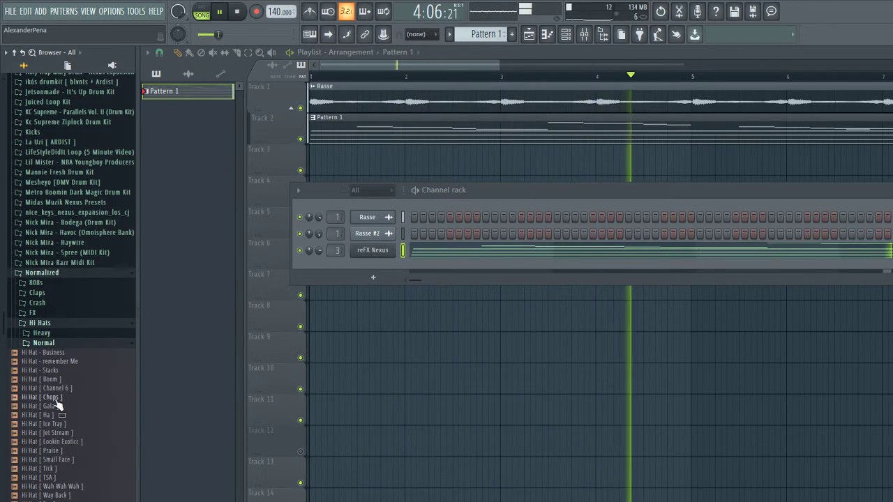
pyautogui.moveTo(66, 364); pyautogui.dragTo(336, 263)
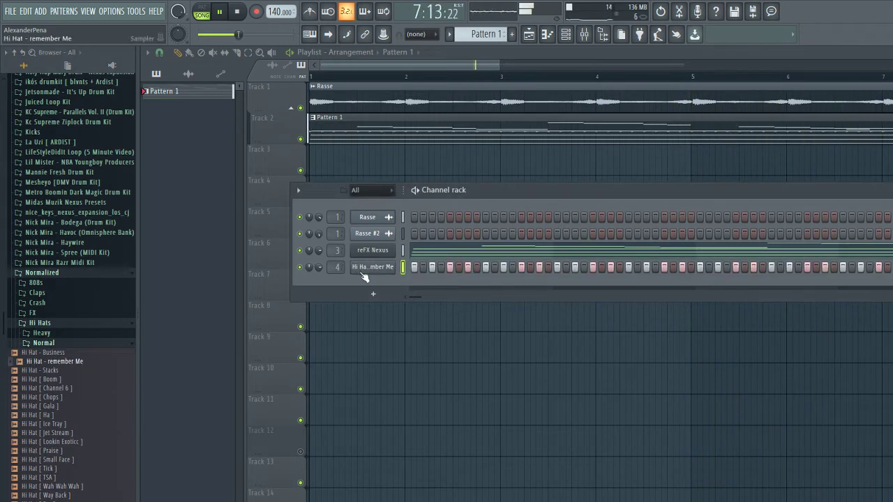
# Load Clap [ Dates ] from the Normalized kit's normal claps as a new channel with a hit on beat 3 of each of four bars
pyautogui.click(48, 324)
pyautogui.click(46, 294)
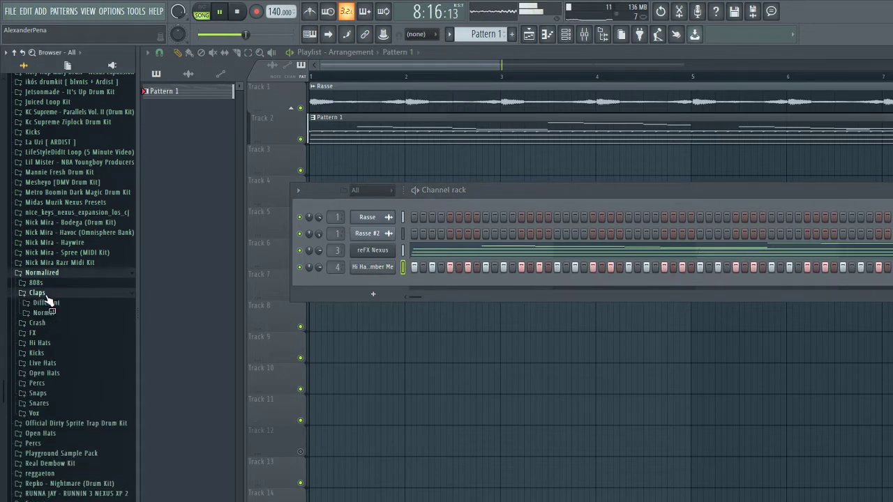
pyautogui.click(44, 313)
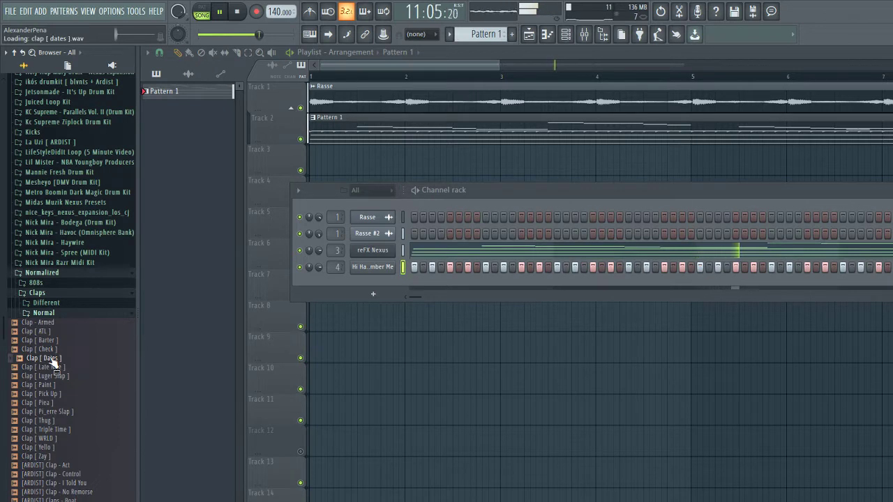
pyautogui.moveTo(334, 280); pyautogui.dragTo(336, 284)
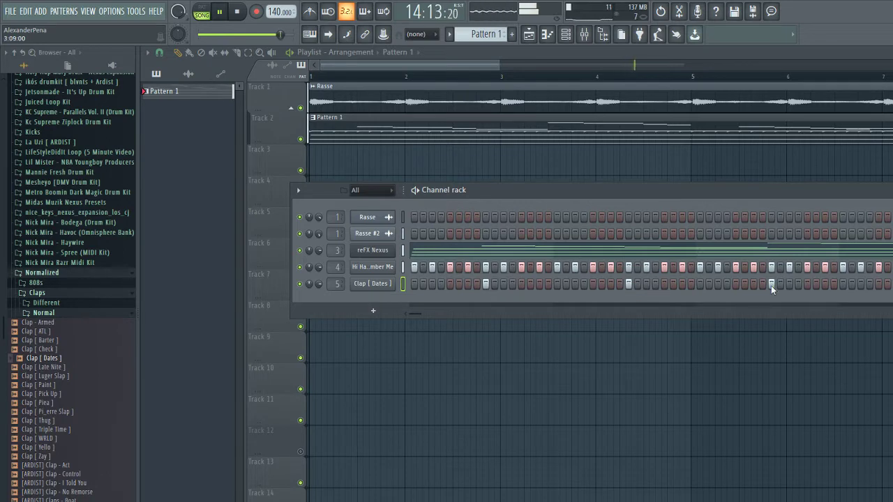
# Duplicate the clap notes of bars 1–4 into bars 5–8 and replace the clap's sample with Clap [ Check ]
pyautogui.click(383, 286)
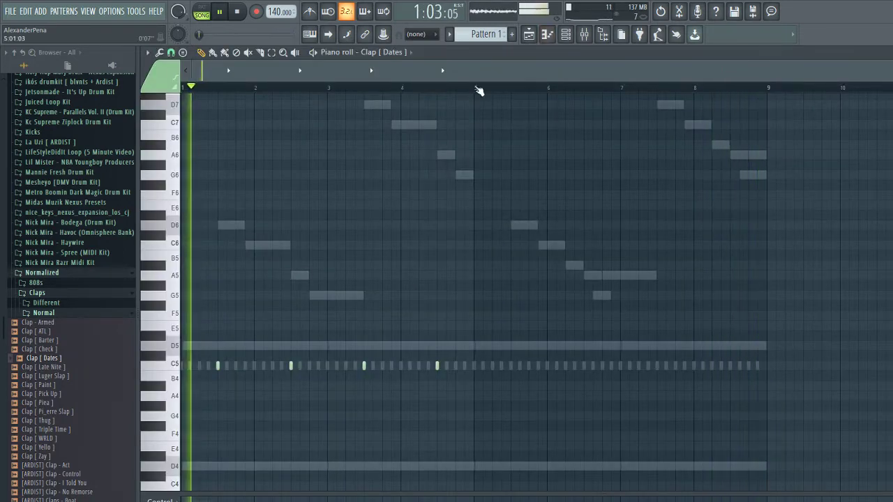
pyautogui.moveTo(474, 88); pyautogui.dragTo(183, 88)
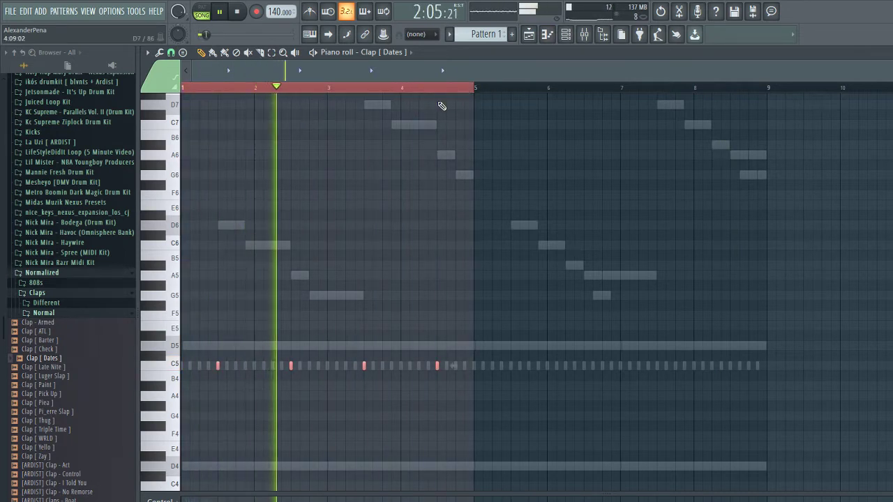
pyautogui.hotkey('ctrl', 'b')
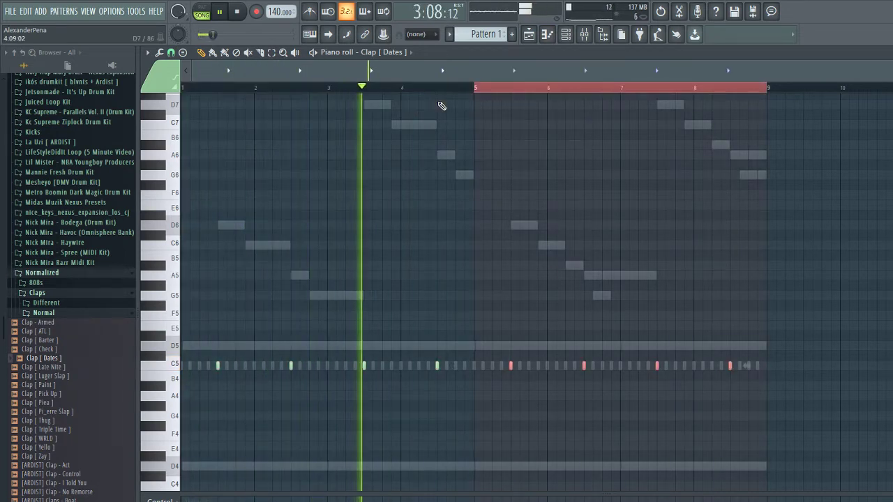
pyautogui.press('F6')
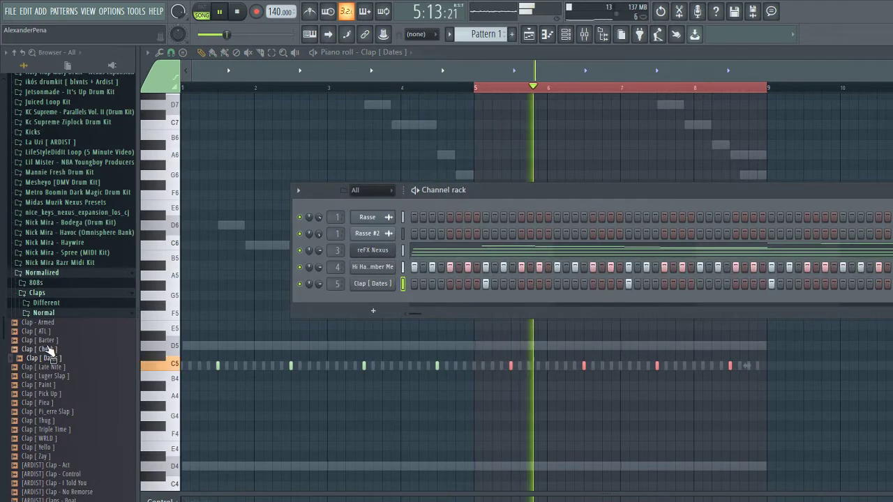
pyautogui.moveTo(49, 349); pyautogui.dragTo(373, 286)
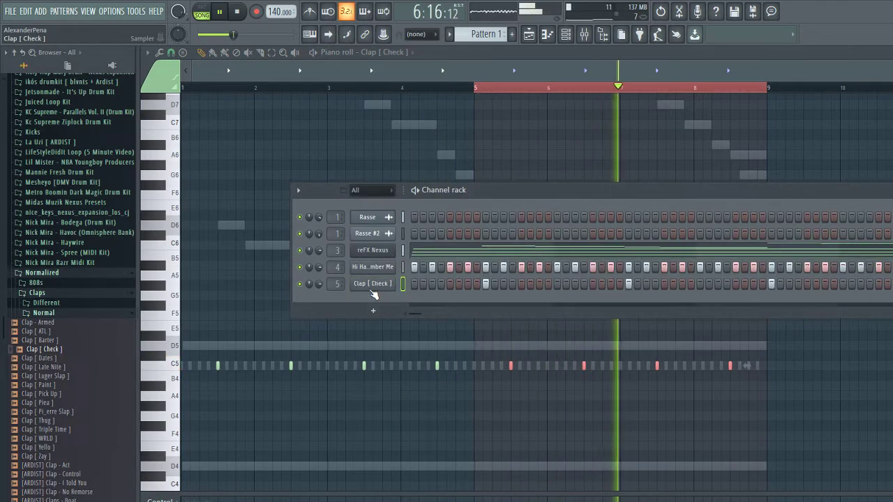
# Equalize the hi-hat on Insert 4 with Fruity Parametric EQ 2, cutting bands 1 and 7 to -18 dB, and check its sampler settings
pyautogui.press('F9')
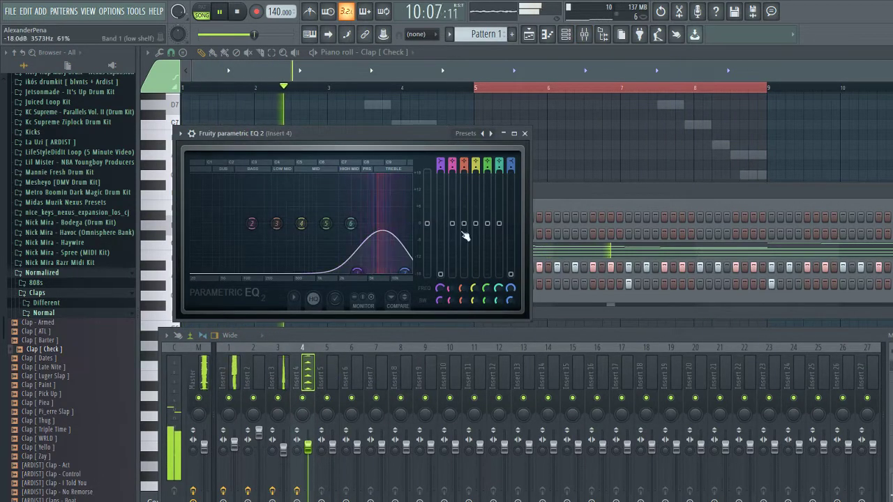
pyautogui.press('F6')
pyautogui.click(386, 268)
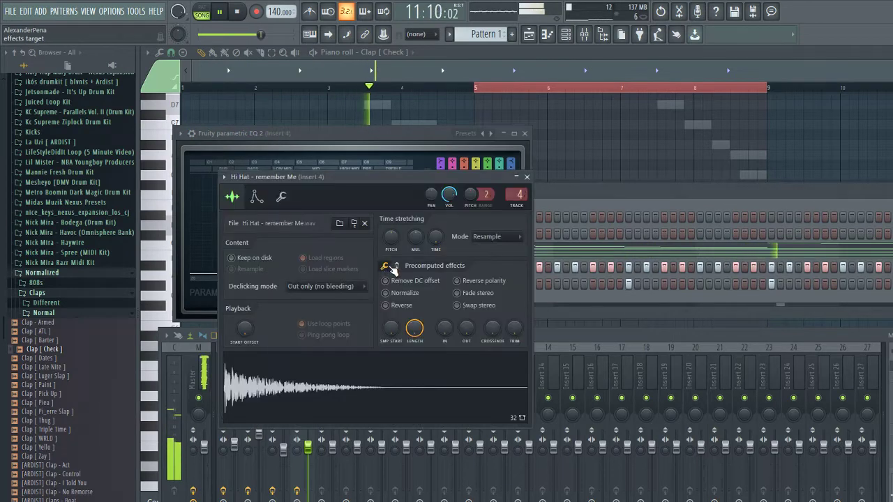
pyautogui.click(527, 176)
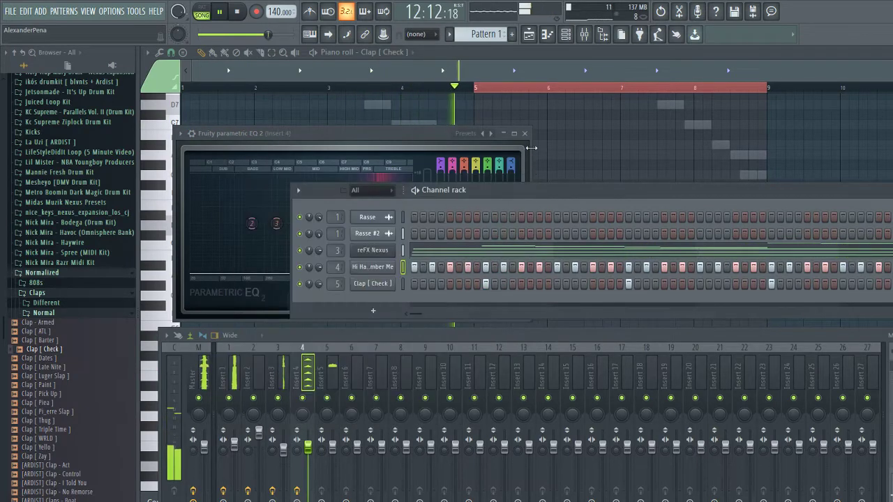
pyautogui.click(525, 137)
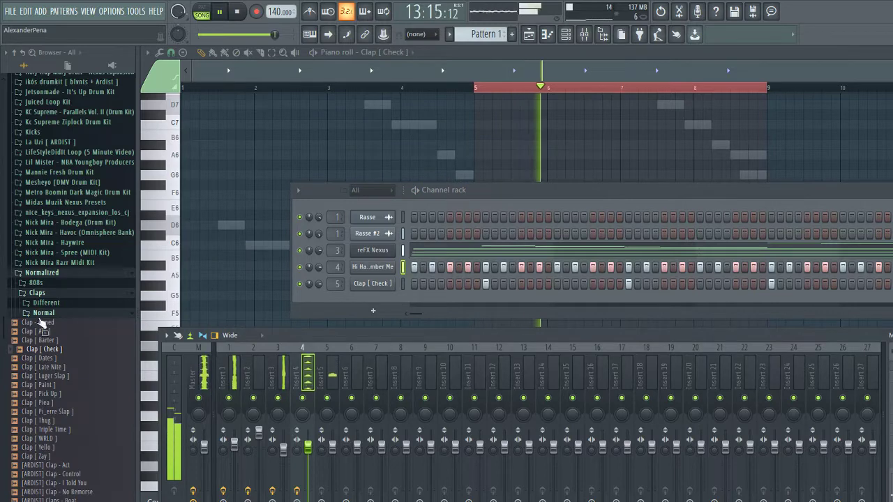
# Try the Ice Tray, Ha and Wah Wah Wah samples from the normal hi-hats on the hi-hat channel
pyautogui.click(47, 294)
pyautogui.click(43, 324)
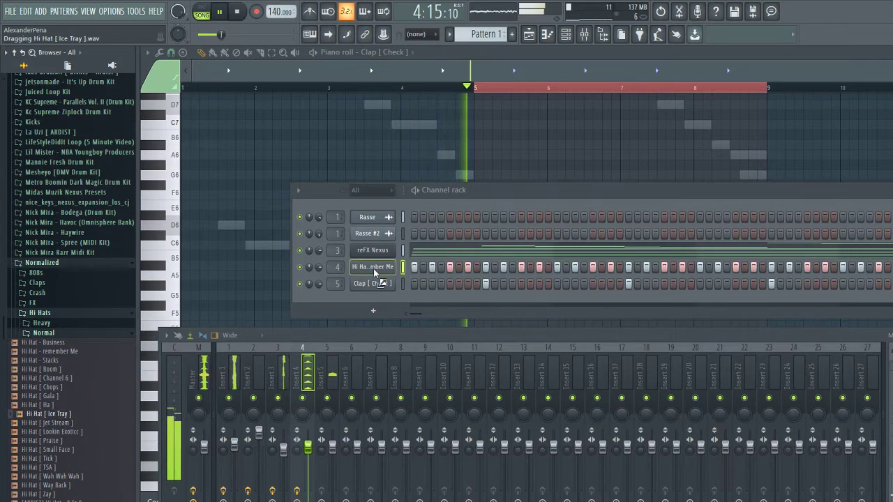
pyautogui.moveTo(375, 273); pyautogui.dragTo(377, 275)
pyautogui.moveTo(49, 405); pyautogui.dragTo(307, 306)
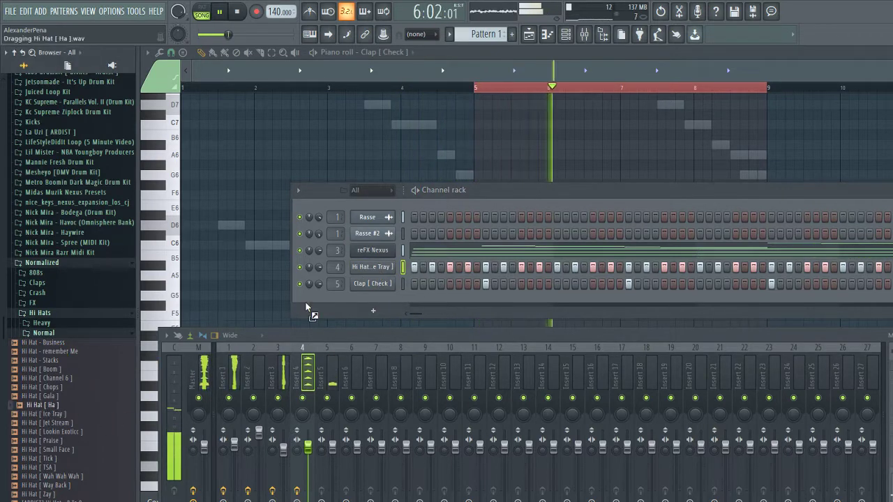
pyautogui.moveTo(377, 269); pyautogui.dragTo(380, 272)
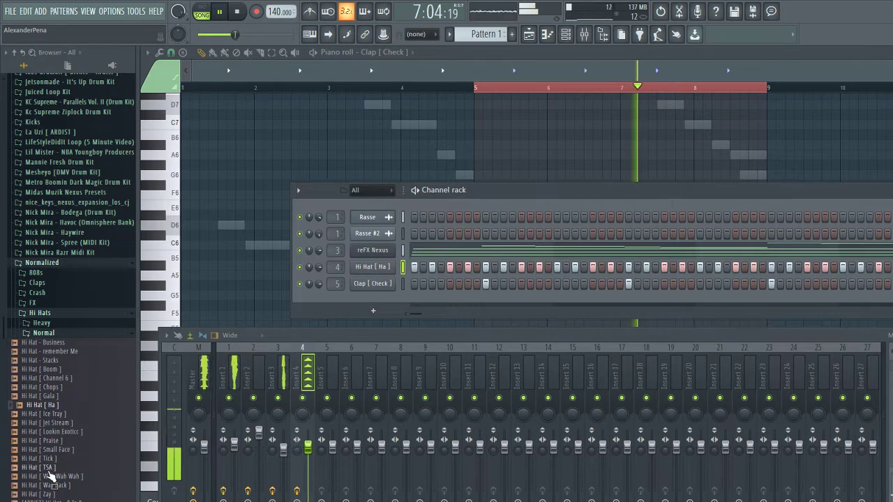
pyautogui.moveTo(50, 476); pyautogui.dragTo(70, 469)
pyautogui.moveTo(374, 269); pyautogui.dragTo(377, 270)
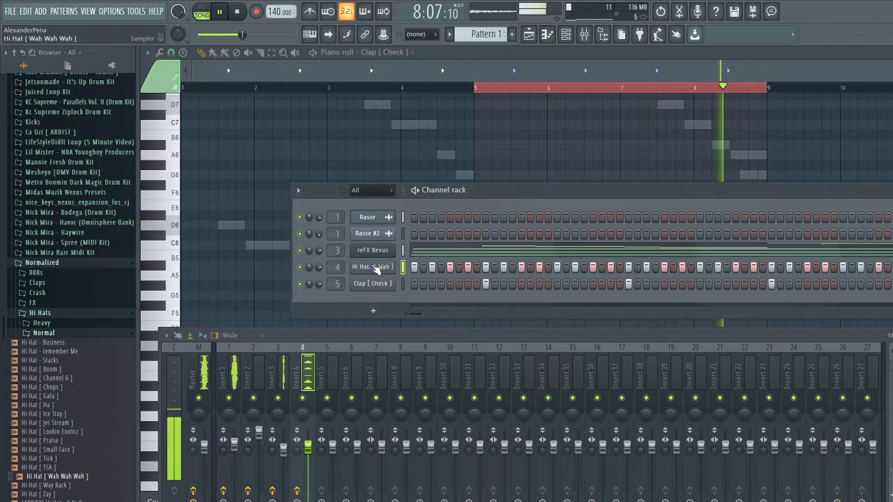
# Audition the Zay, Tick and Small Face samples in the hi-hat's sampler, then return to Hi Hat - remember Me
pyautogui.click(376, 270)
pyautogui.click(53, 485)
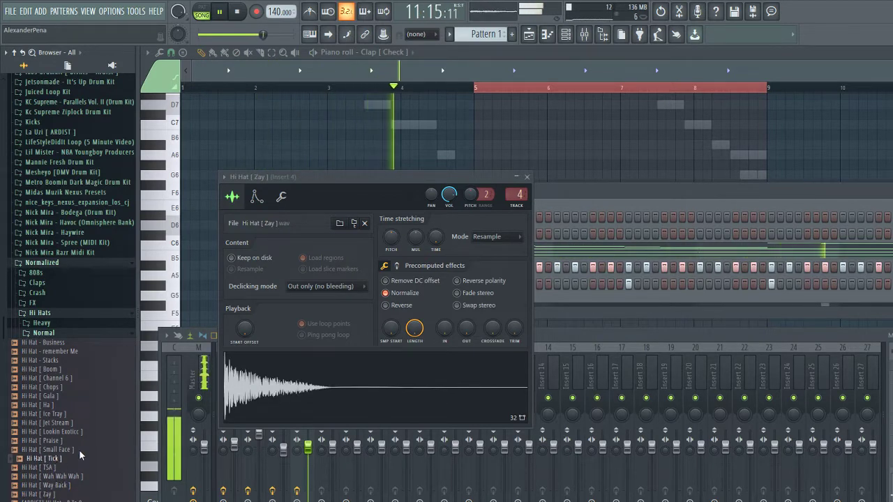
pyautogui.click(62, 459)
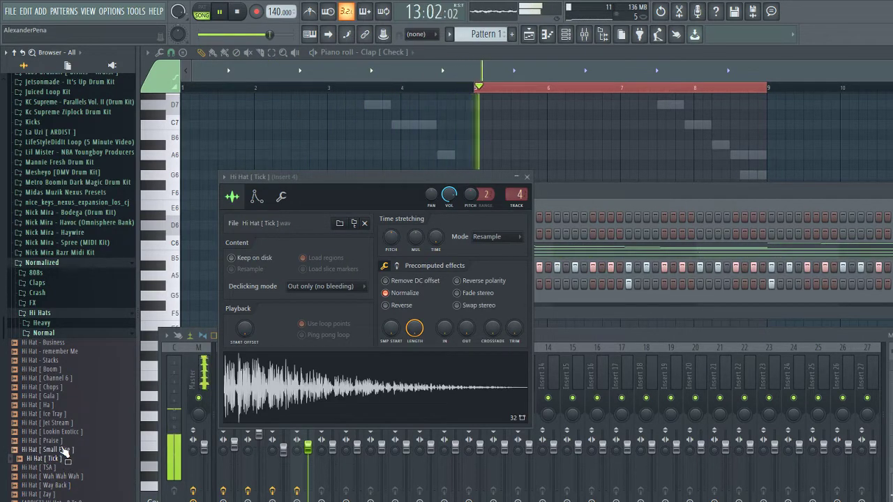
pyautogui.click(77, 449)
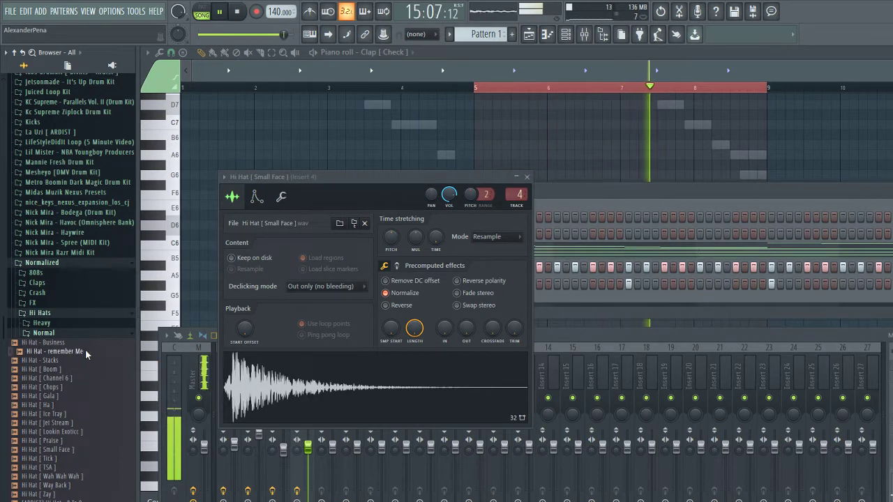
pyautogui.click(86, 353)
# Examine the full 16-bar arrangement of audio and pattern clips in the playlist
pyautogui.press('F5')
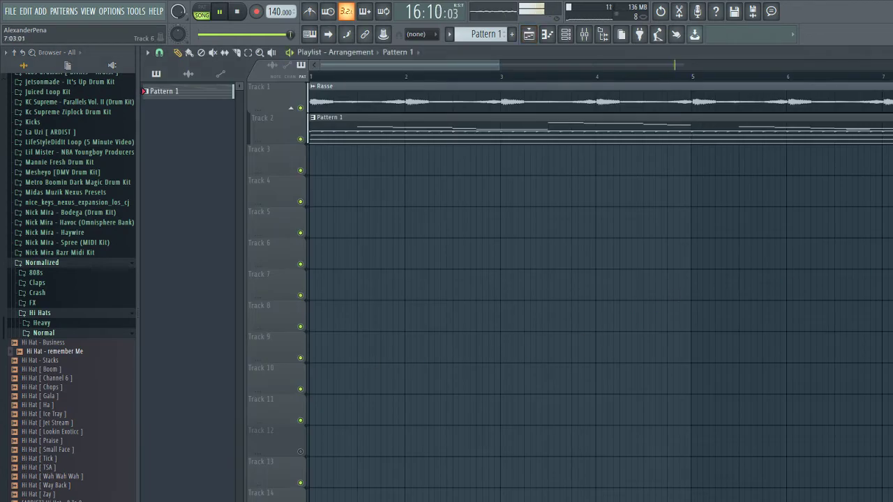
pyautogui.scroll(5, 727, 249)
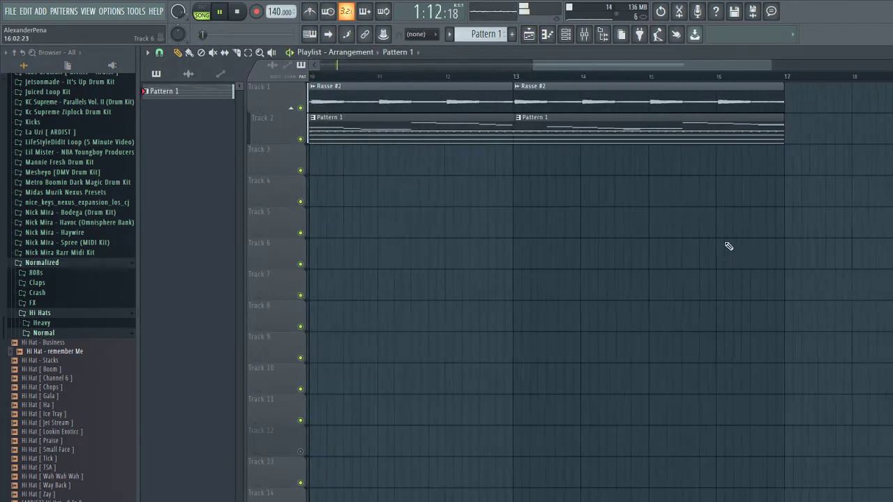
pyautogui.scroll(-5, 737, 245)
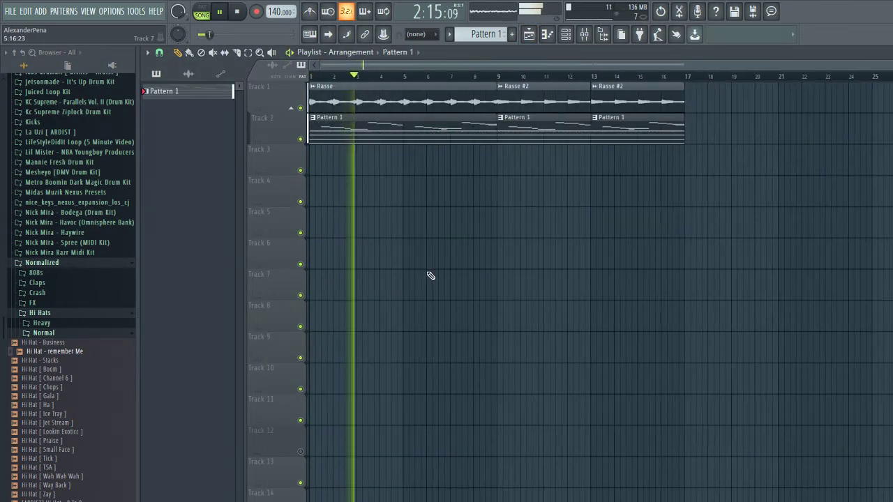
# Add the 808 - Big Face [ C ] sample from the short distorted normalized 808s as a new channel below the clap
pyautogui.press('F6')
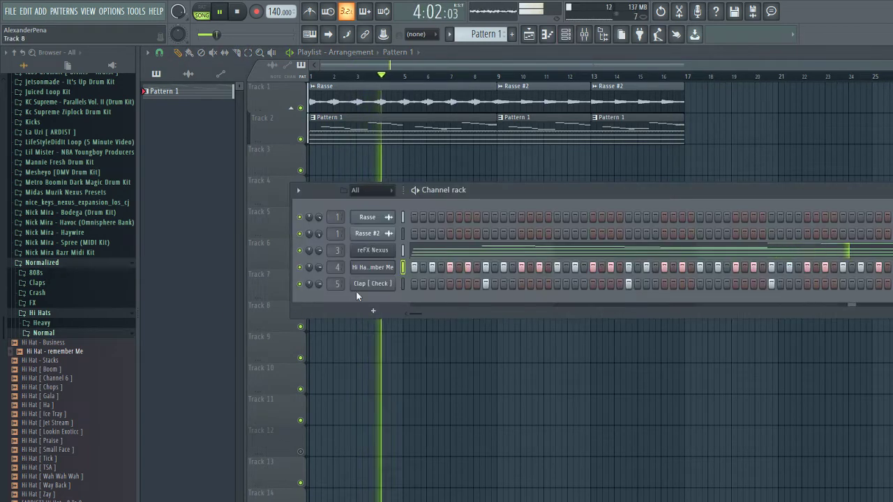
pyautogui.click(386, 275)
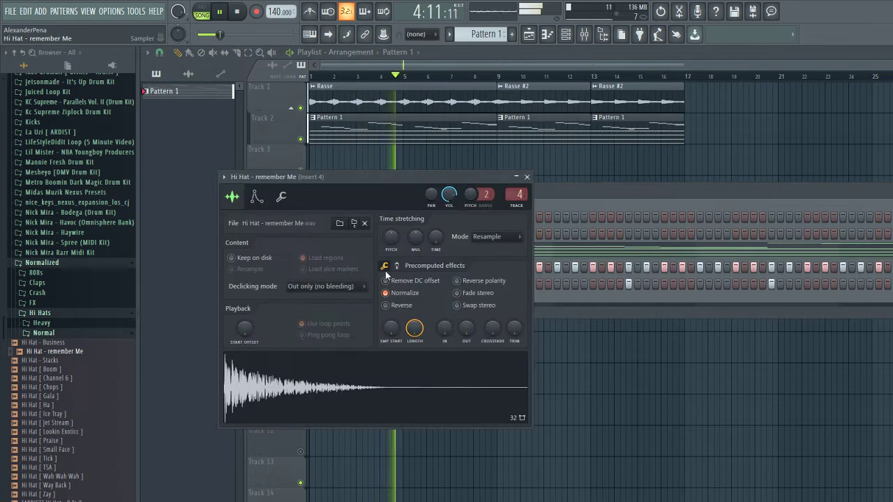
pyautogui.click(528, 178)
pyautogui.click(36, 313)
pyautogui.click(36, 273)
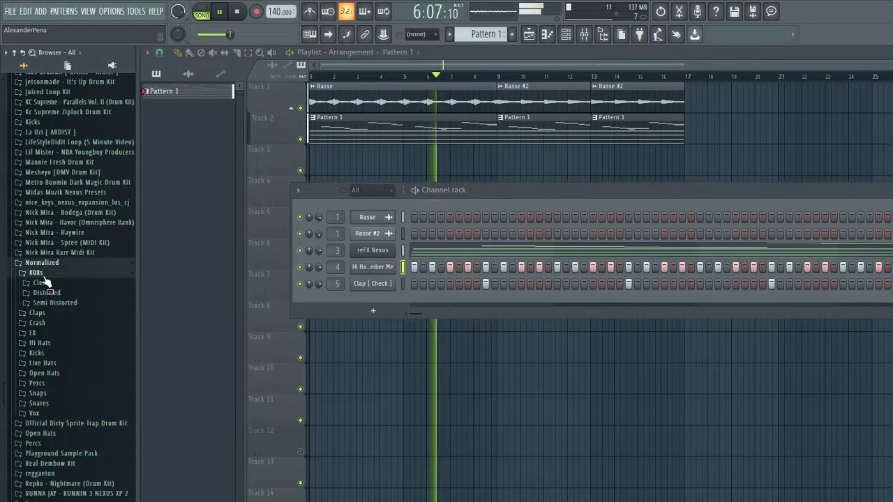
pyautogui.click(47, 293)
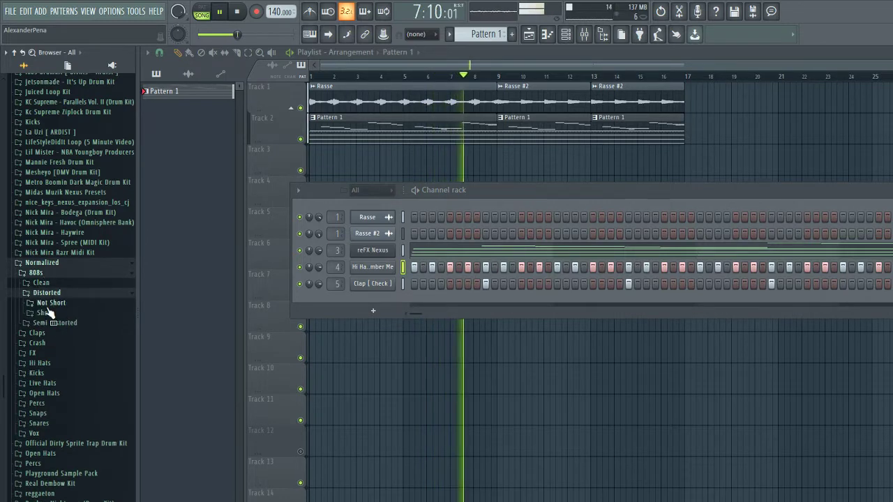
pyautogui.click(46, 312)
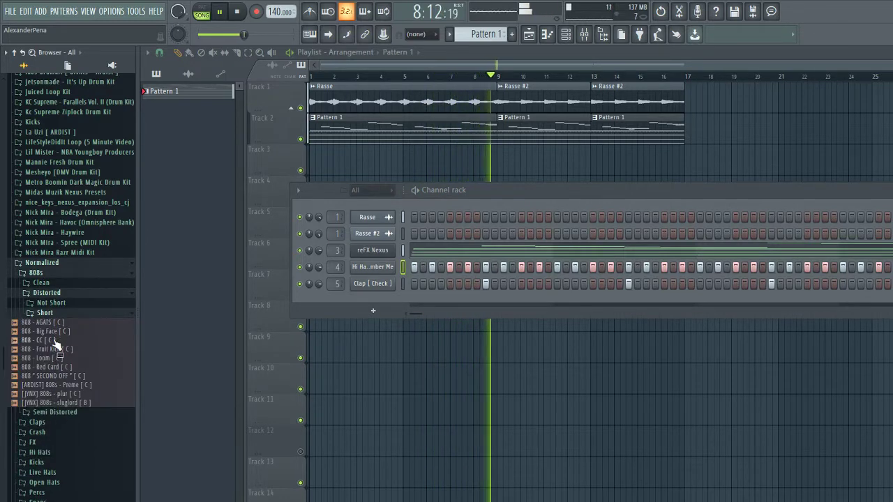
pyautogui.click(66, 333)
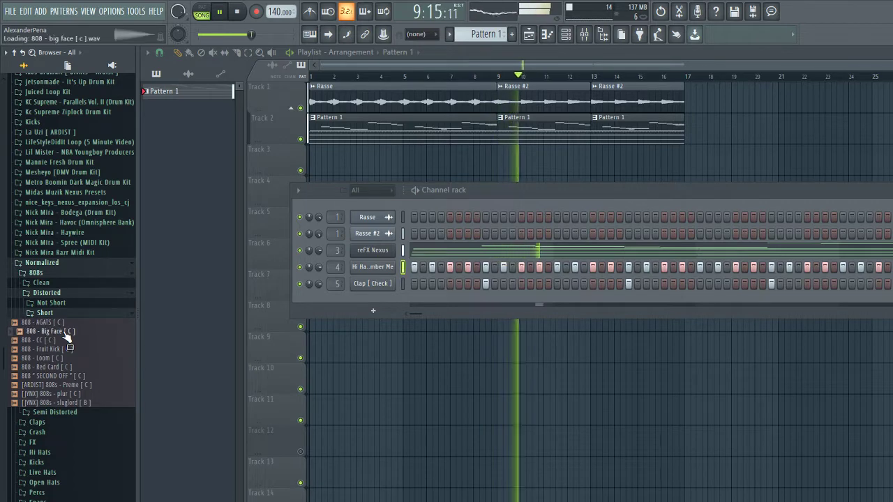
pyautogui.moveTo(66, 336); pyautogui.dragTo(341, 299)
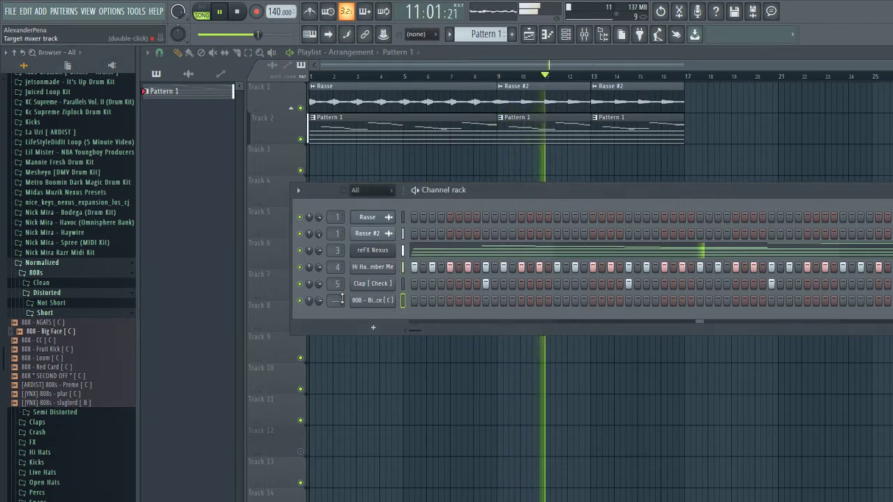
# Route the Big Face 808 channel to mixer track 6 and set it to cut itself
pyautogui.click(373, 300)
pyautogui.click(310, 225)
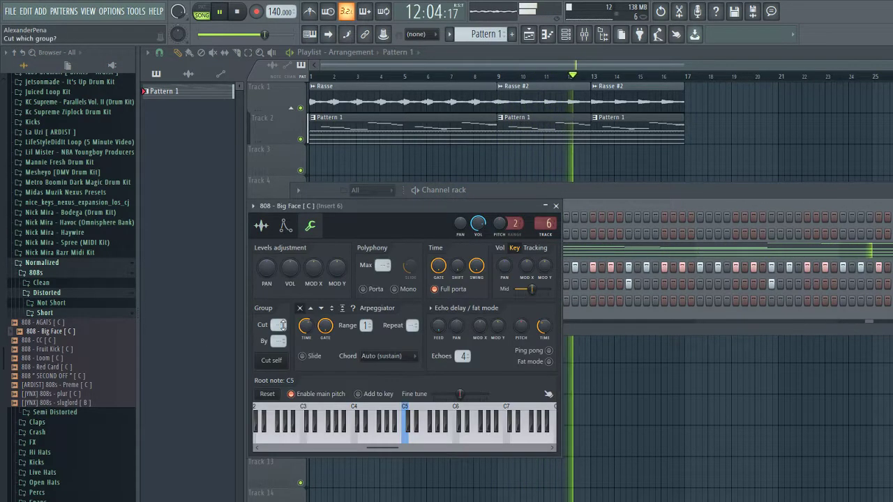
pyautogui.click(272, 363)
pyautogui.click(556, 206)
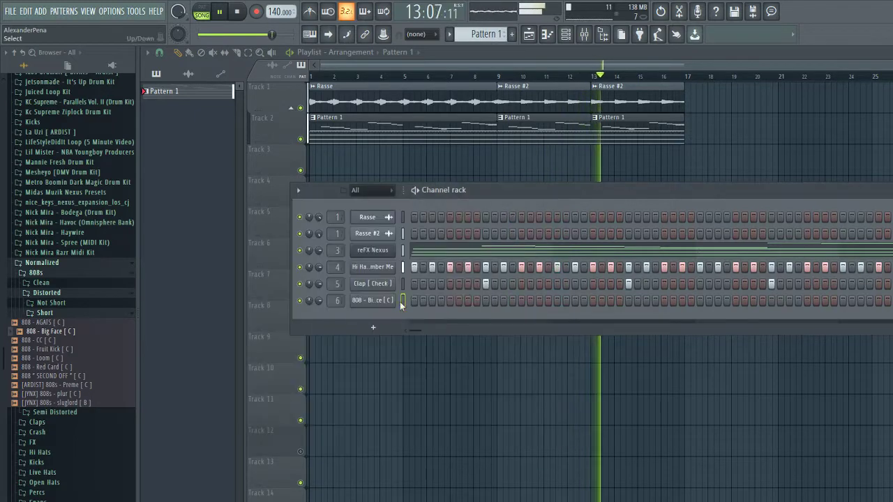
# Set the playlist's loop selection to the first eight bars, covering the first Rasse and Pattern 1 clips
pyautogui.press('F7')
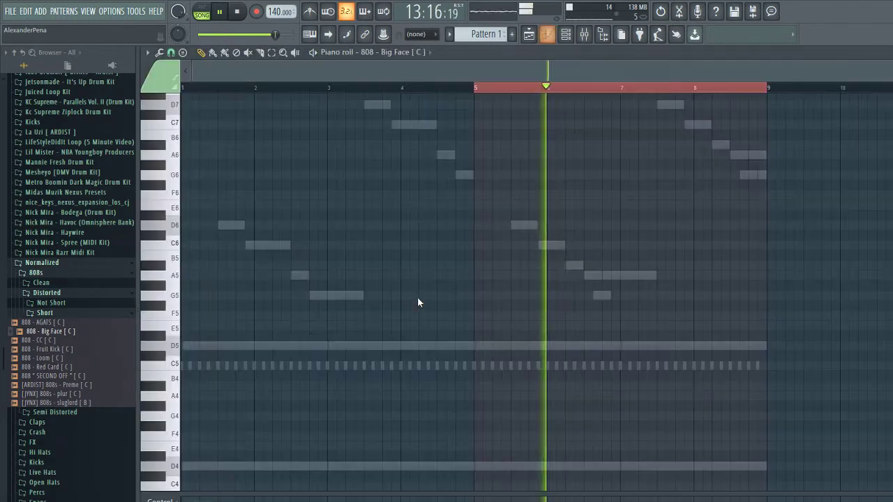
pyautogui.click(548, 88)
pyautogui.press('F5')
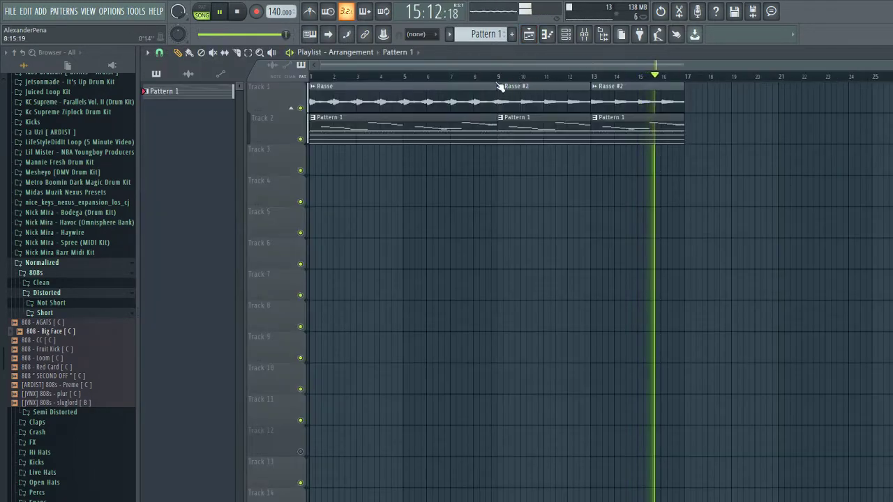
pyautogui.moveTo(497, 76); pyautogui.dragTo(315, 89)
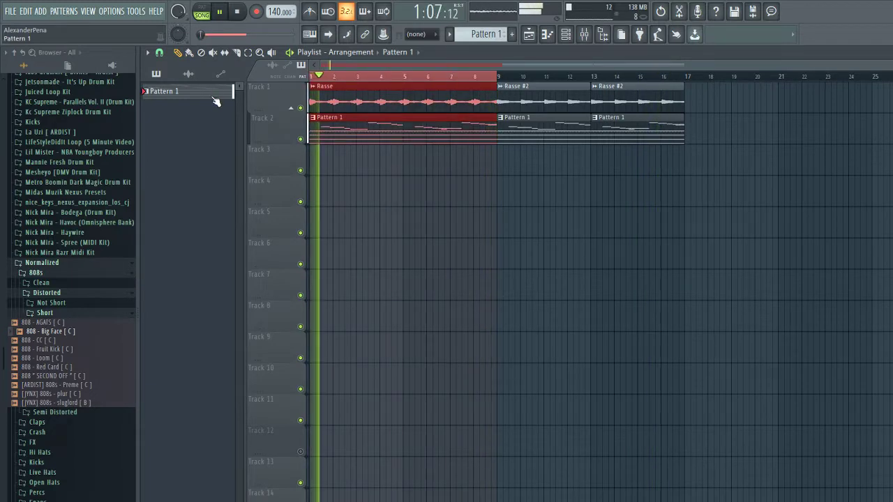
# Place short D5 notes for the 808 at the start of bar 1 and at 1:13:00, removing the one between them
pyautogui.press('F7')
pyautogui.scroll(-3, 274, 320)
pyautogui.keyDown('ctrl'); pyautogui.scroll(3, 223, 349); pyautogui.keyUp('ctrl')
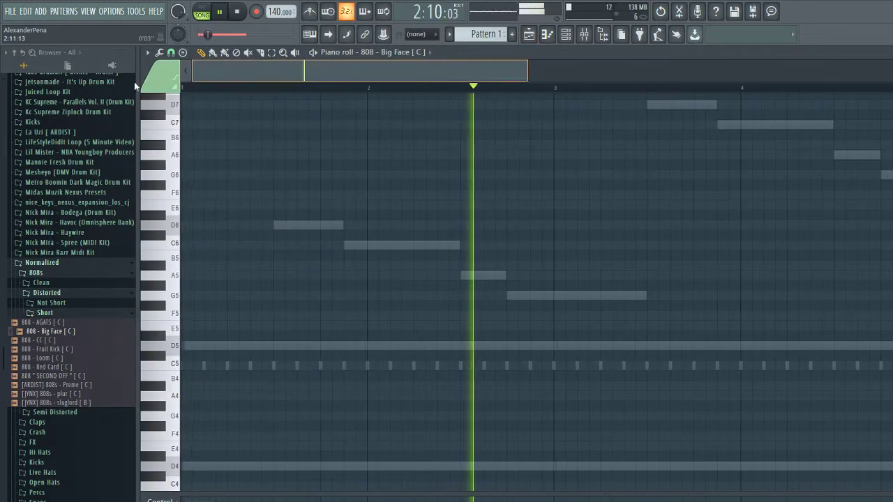
pyautogui.scroll(-1, 202, 358)
pyautogui.click(193, 195)
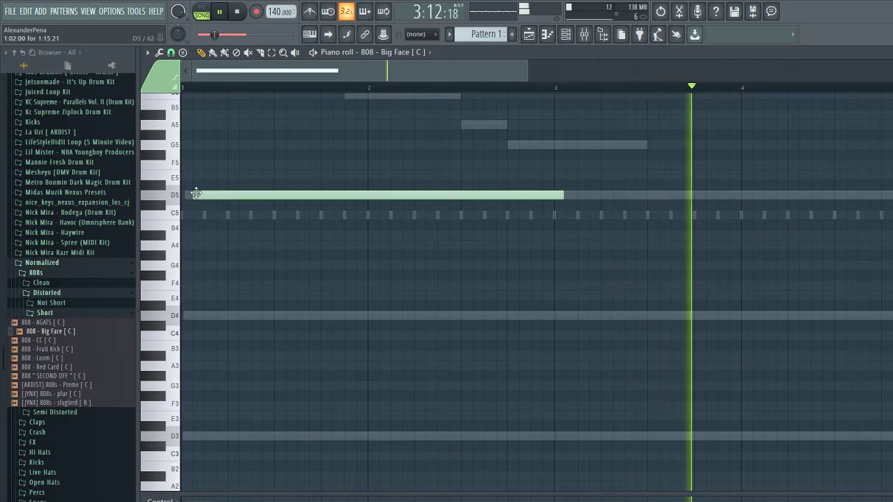
pyautogui.moveTo(549, 194); pyautogui.dragTo(391, 201)
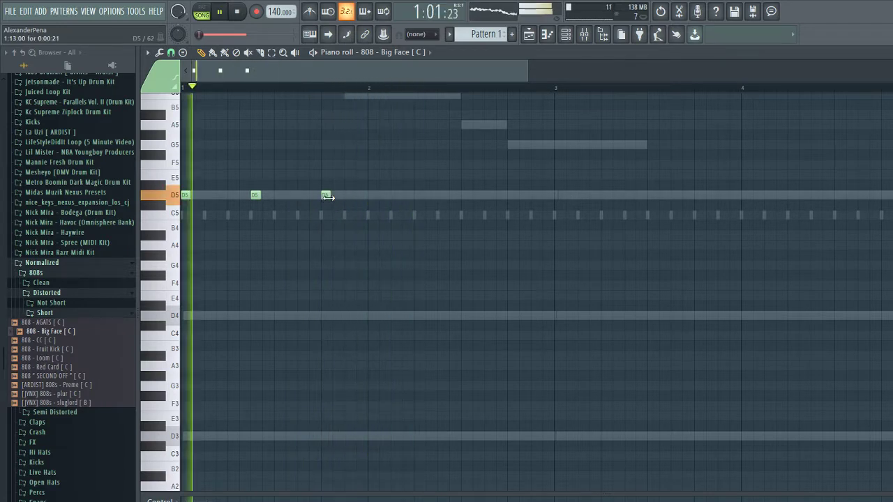
pyautogui.rightClick(255, 195)
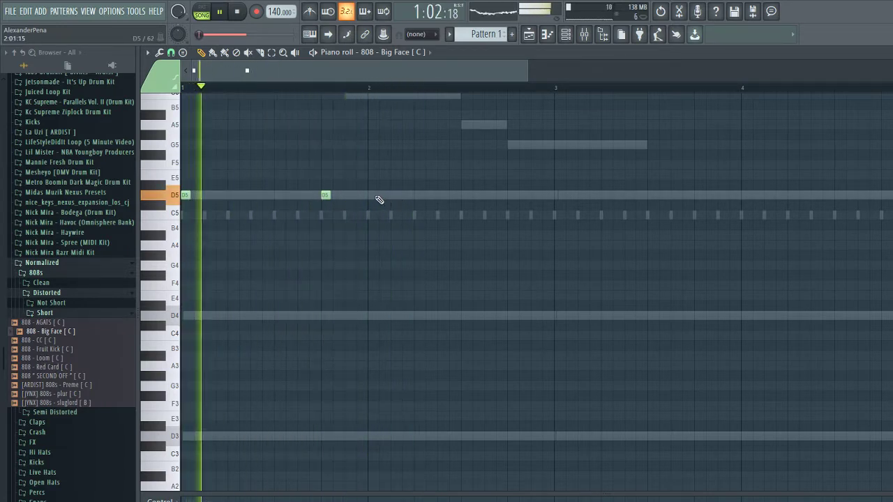
# Extend the 808 line with one short D5 note late in bar 1 and two early in bar 2, checking the rhythm by playback
pyautogui.moveTo(385, 195); pyautogui.dragTo(349, 197)
pyautogui.click(395, 196)
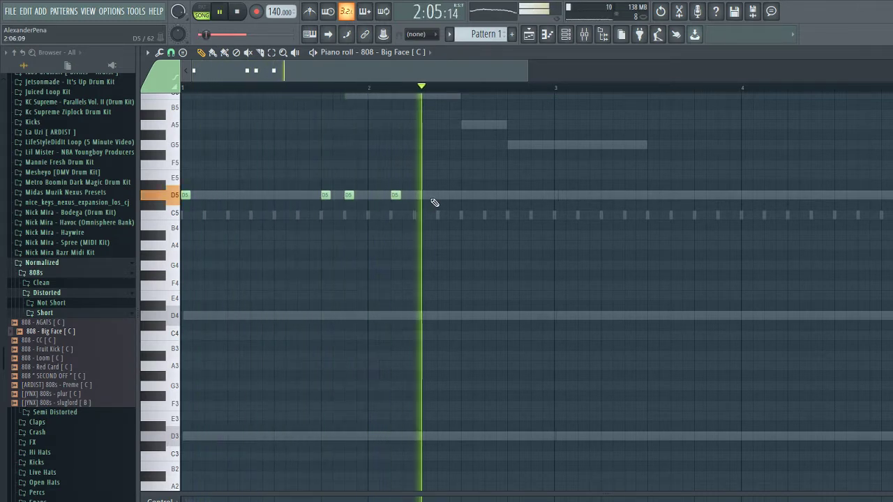
pyautogui.click(430, 196)
pyautogui.press('space')
pyautogui.press('space')
pyautogui.scroll(-2, 444, 200)
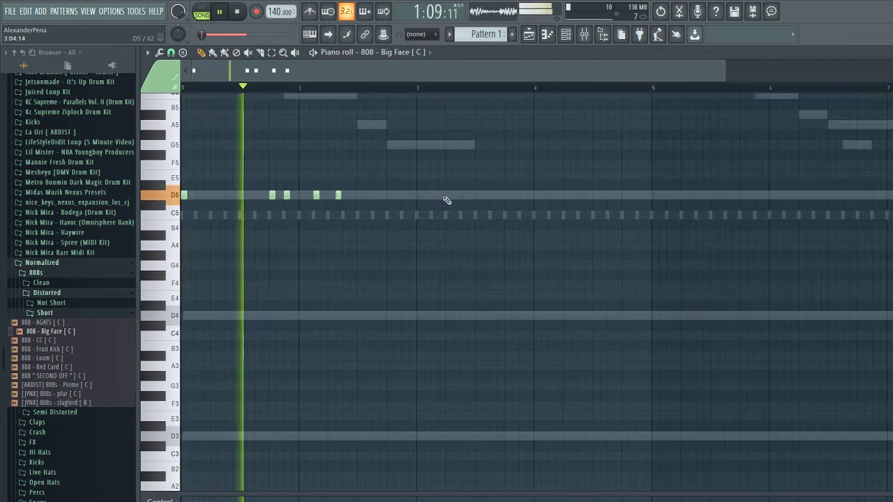
pyautogui.rightClick(338, 196)
pyautogui.click(330, 196)
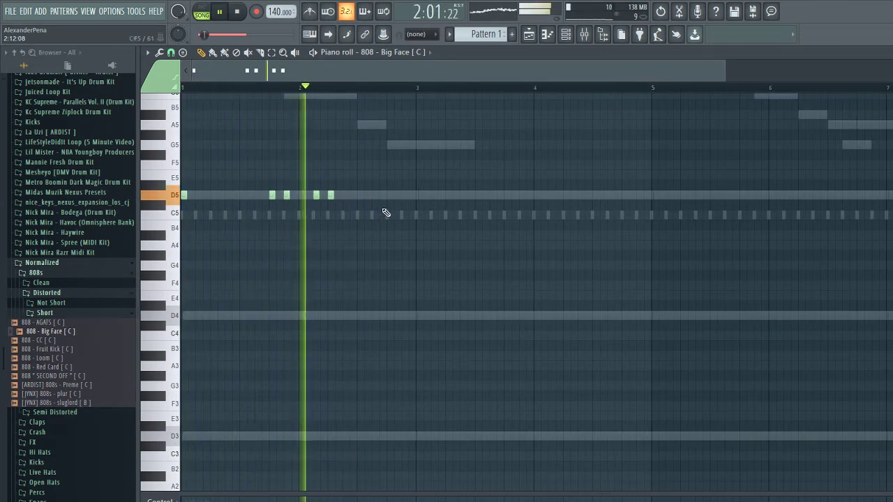
# Add a short G5 note late in bar 2, three D5 notes across bar 3 and a D5 note at 4:02:00 to the 808
pyautogui.click(401, 147)
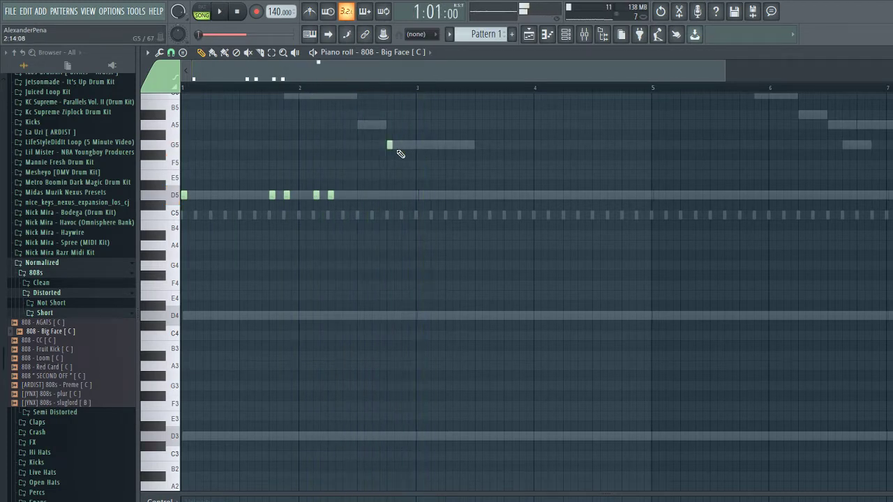
pyautogui.scroll(2, 429, 198)
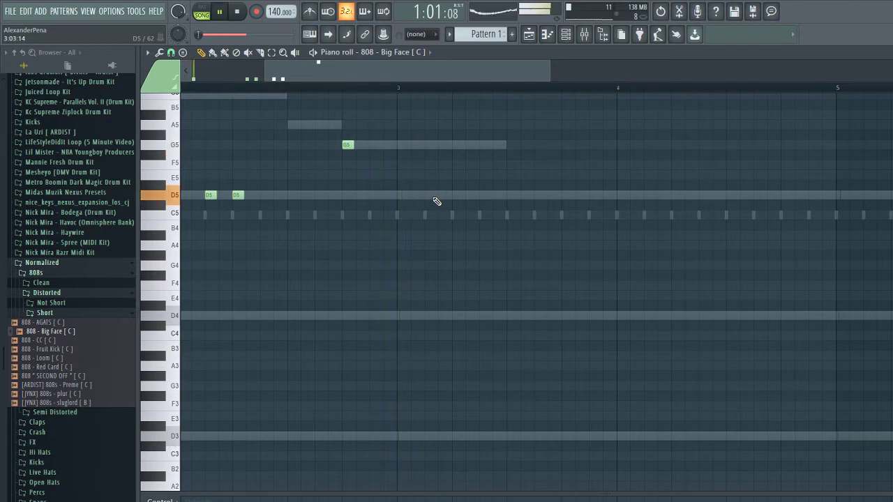
pyautogui.click(486, 197)
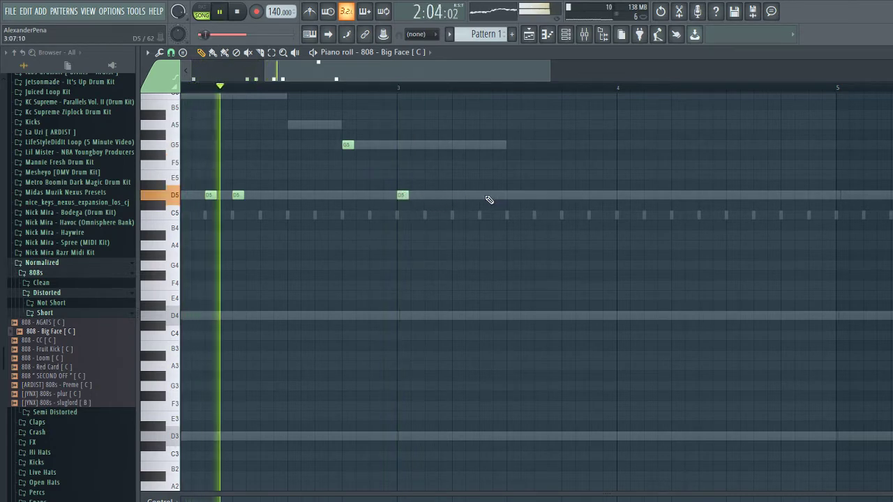
pyautogui.click(565, 197)
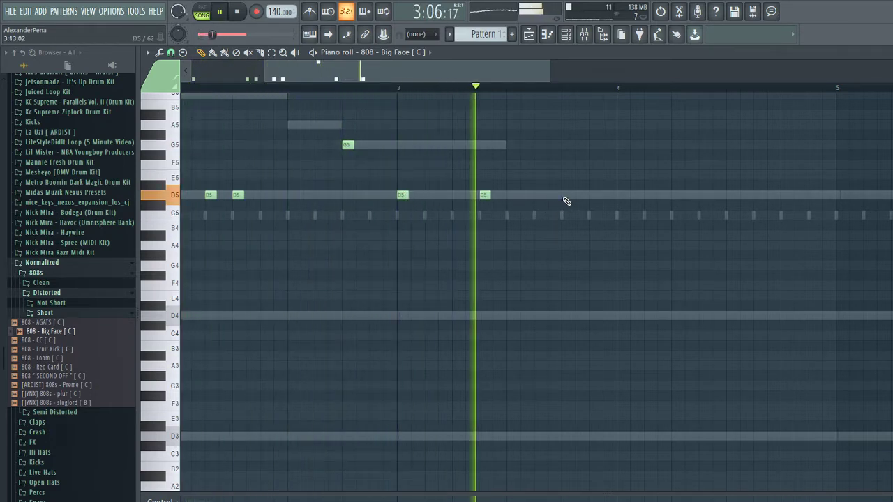
pyautogui.click(635, 196)
pyautogui.press('space')
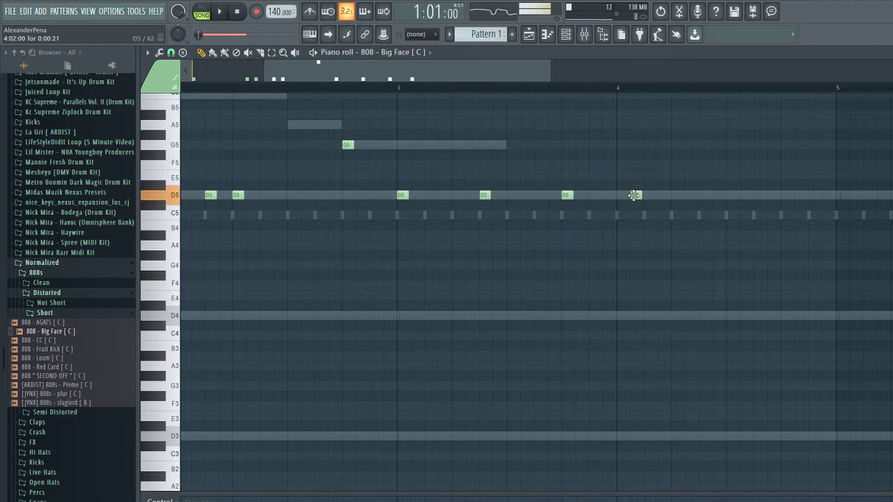
# Lower the mixer volume of Insert 1 to 93% (-1.6 dB)
pyautogui.press('F5')
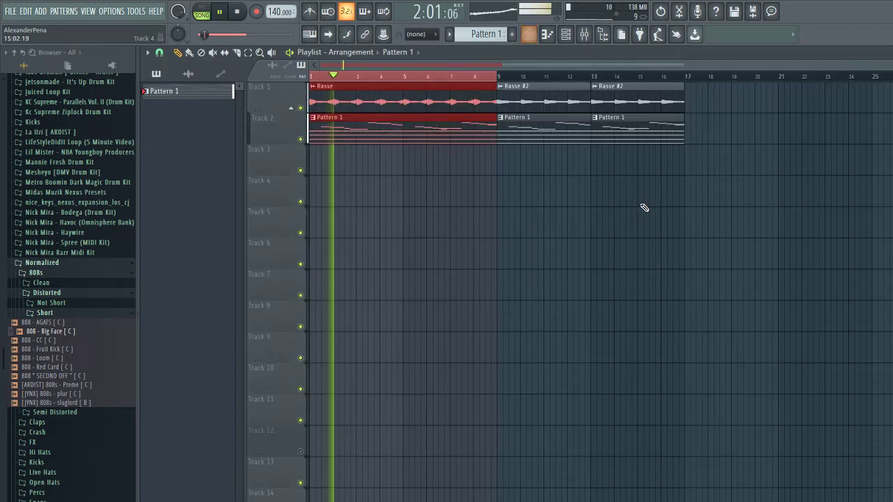
pyautogui.press('F9')
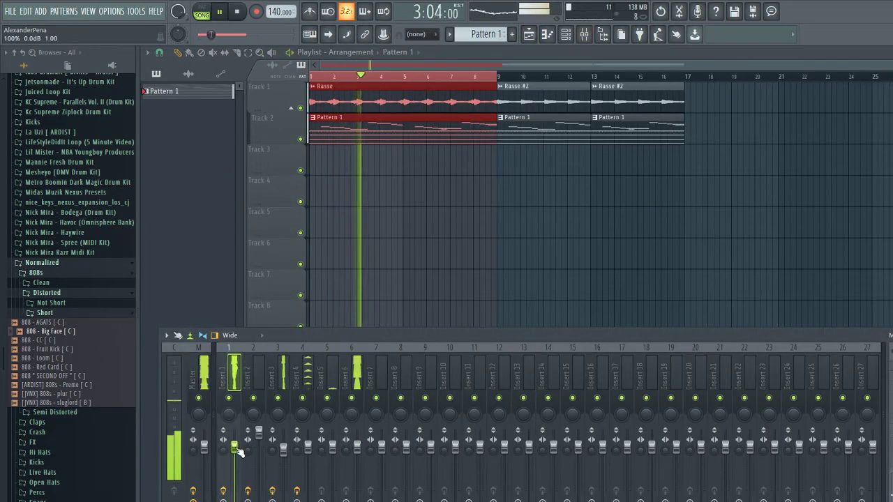
pyautogui.moveTo(237, 446); pyautogui.dragTo(238, 457)
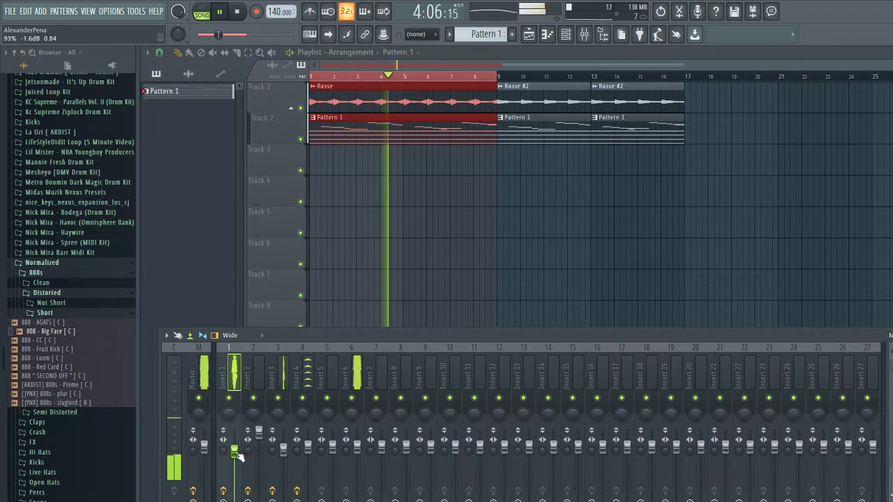
pyautogui.press('F9')
# Replace the 808's first D5 note in bar 4 with one D5 note late in bar 3 and two early in bar 4
pyautogui.press('F6')
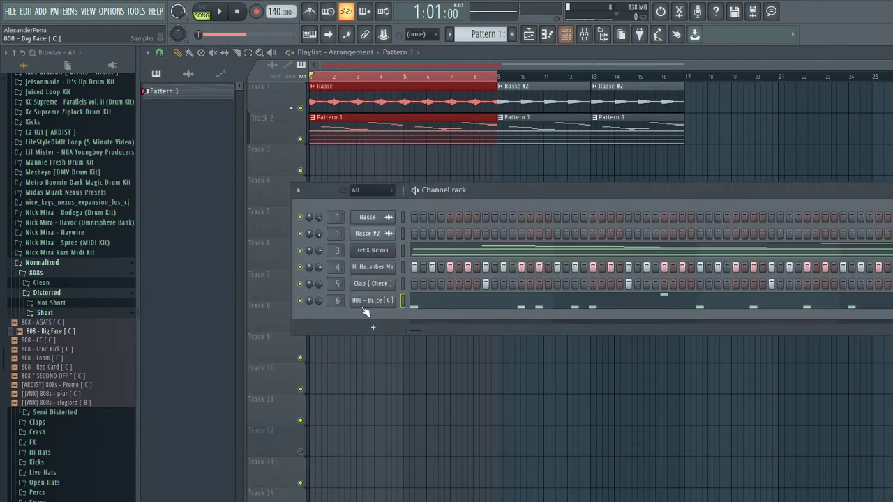
pyautogui.press('F7')
pyautogui.press('space')
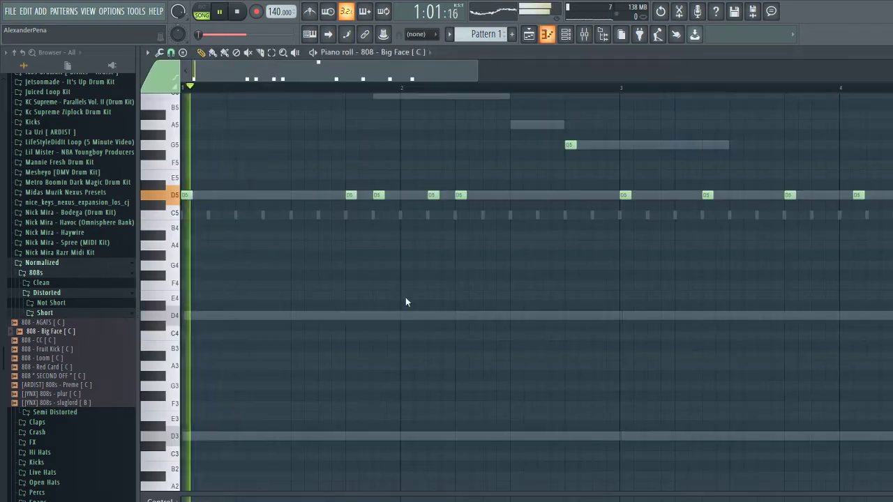
pyautogui.rightClick(830, 196)
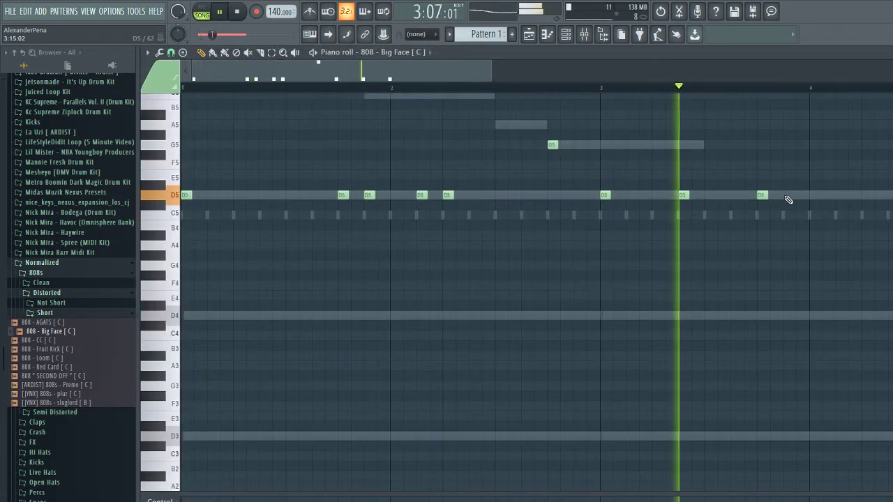
pyautogui.click(784, 196)
pyautogui.press('space')
pyautogui.click(835, 197)
pyautogui.press('space')
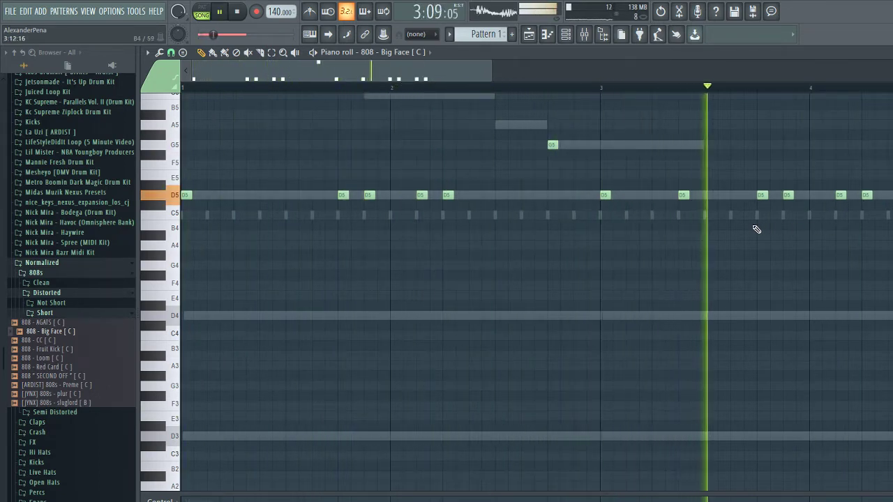
# Add three short D5 notes across bar 5 and one early in bar 6 to the 808 line
pyautogui.scroll(-1, 855, 247)
pyautogui.scroll(-1, 848, 244)
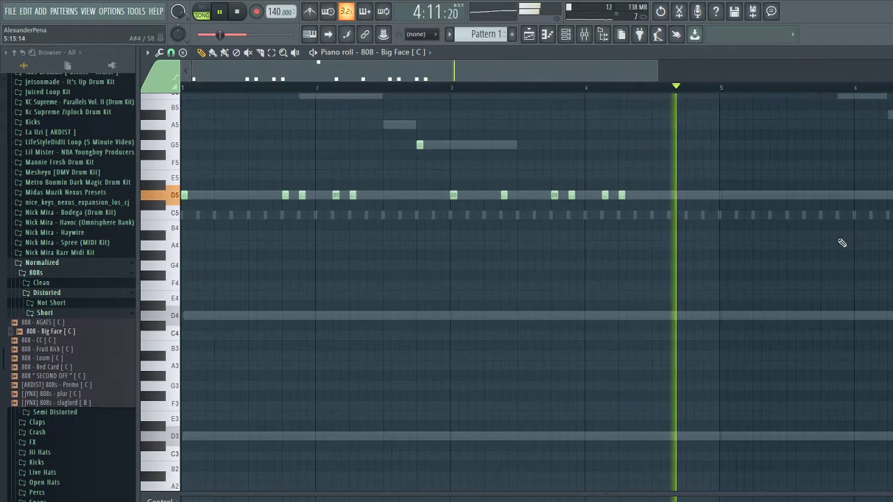
pyautogui.click(773, 195)
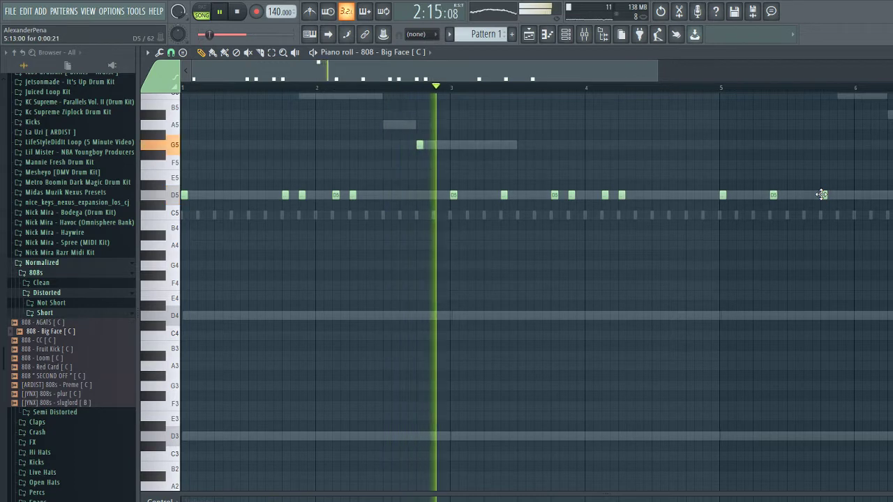
pyautogui.scroll(-1, 818, 250)
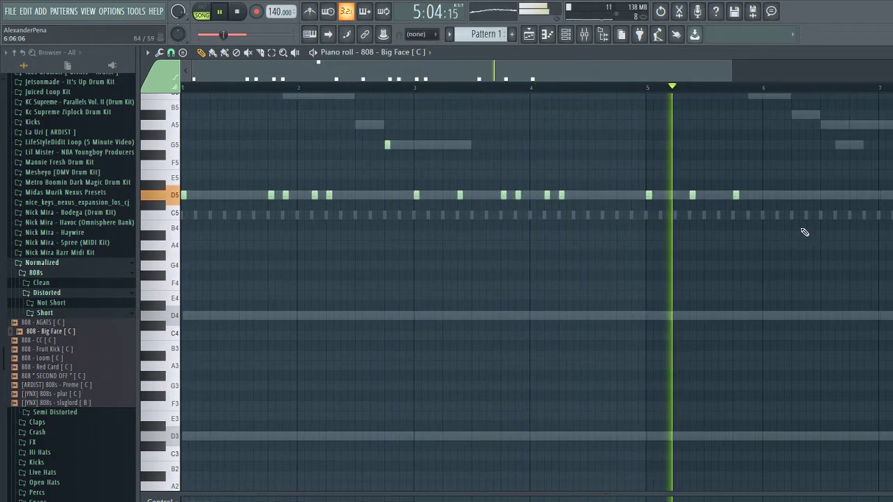
pyautogui.click(779, 195)
pyautogui.scroll(2, 802, 201)
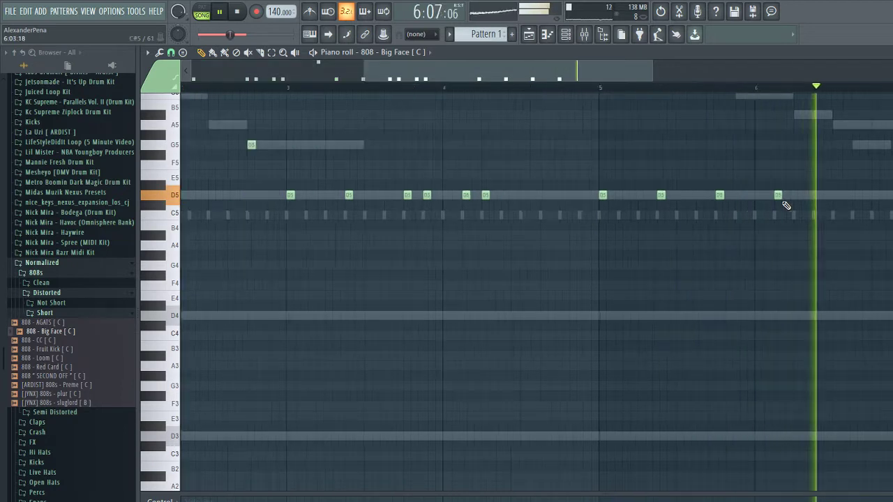
# Replace the D5 note early in bar 6 with one at 5:15 and two at 6:03 and 6:05, and add D5 notes at 7:01 and 7:07
pyautogui.rightClick(767, 199)
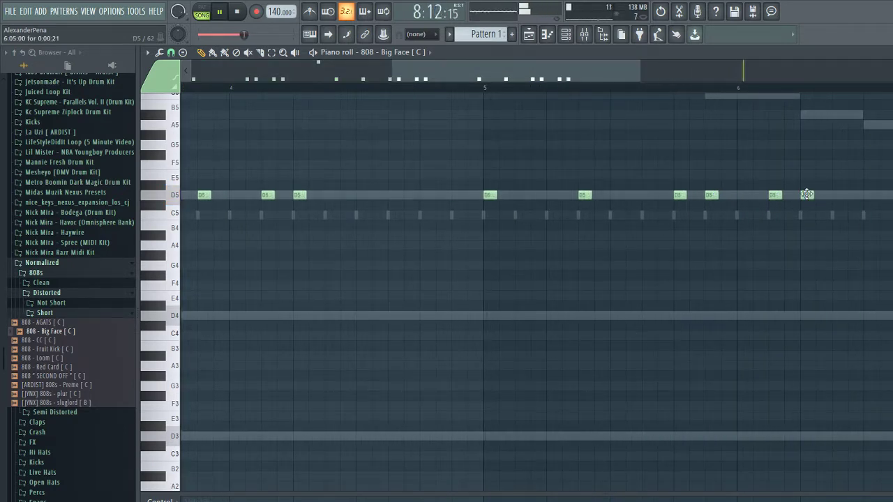
pyautogui.scroll(-2, 807, 194)
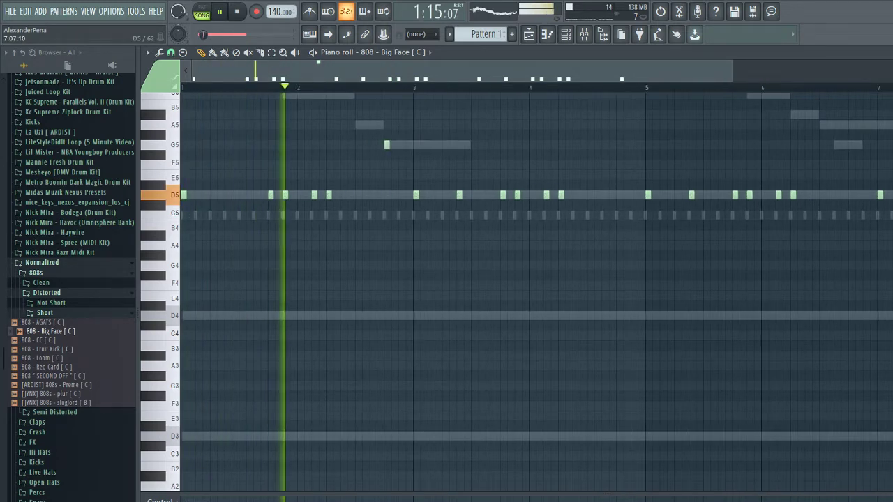
pyautogui.scroll(2, 806, 195)
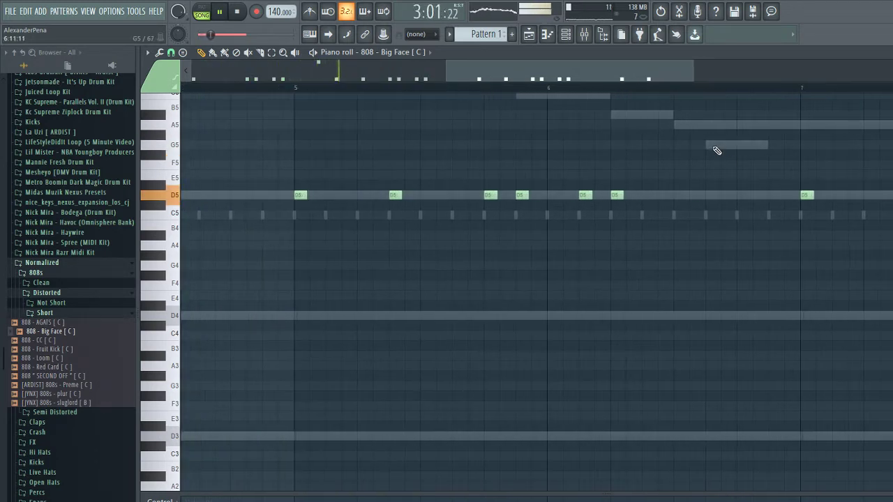
pyautogui.scroll(-2, 716, 151)
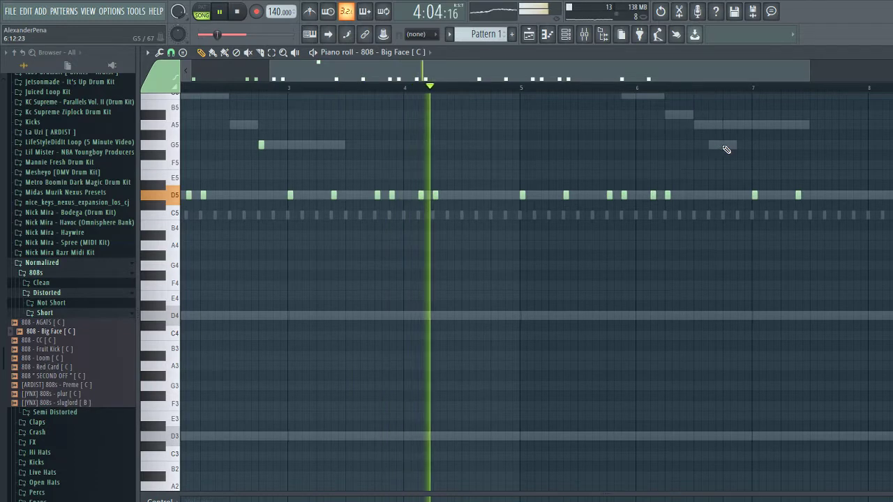
# Add a short A5 and G5 note at the end of bar 6, two D5 notes late in bar 7 and two early in bar 8
pyautogui.click(725, 146)
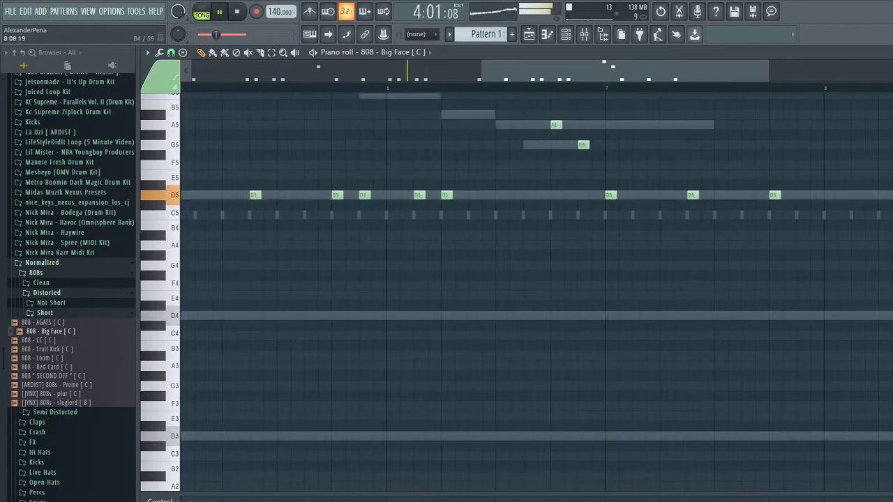
pyautogui.scroll(2, 846, 229)
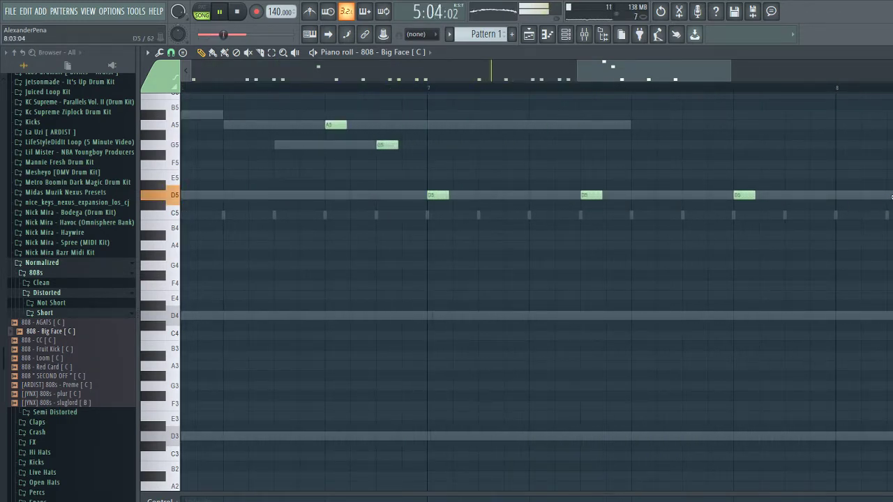
pyautogui.click(795, 196)
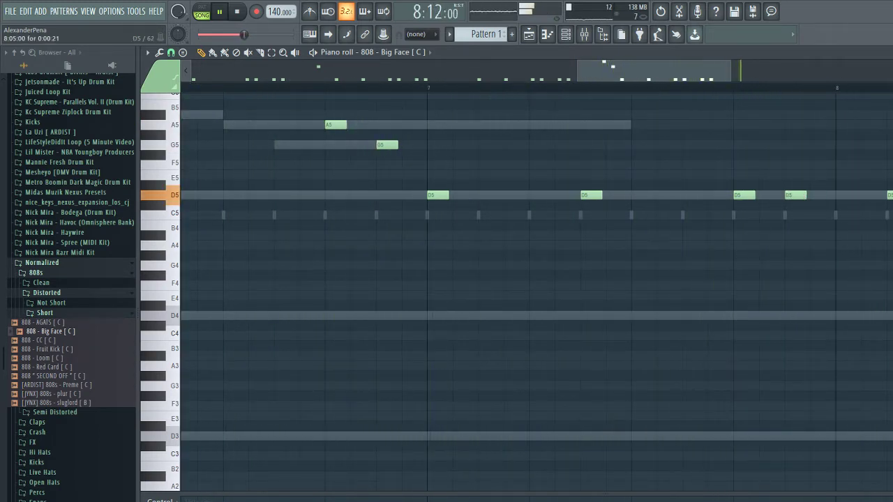
# Split the 808's A5 note late in bar 6 into a fast roll of three very short A5 notes
pyautogui.scroll(2, 549, 216)
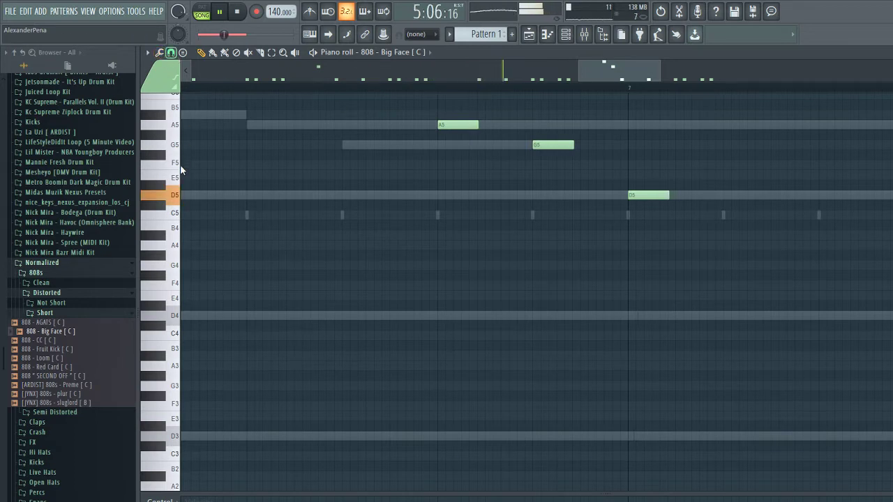
pyautogui.click(473, 125)
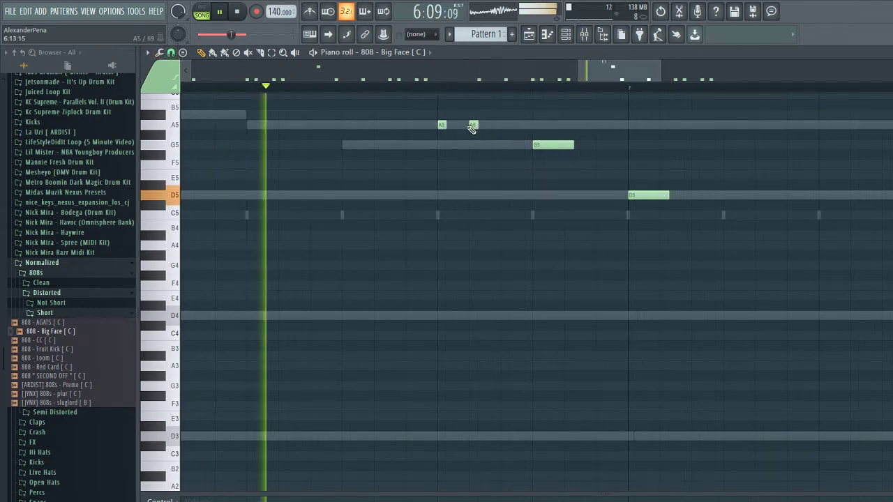
pyautogui.click(505, 125)
pyautogui.scroll(-5, 535, 172)
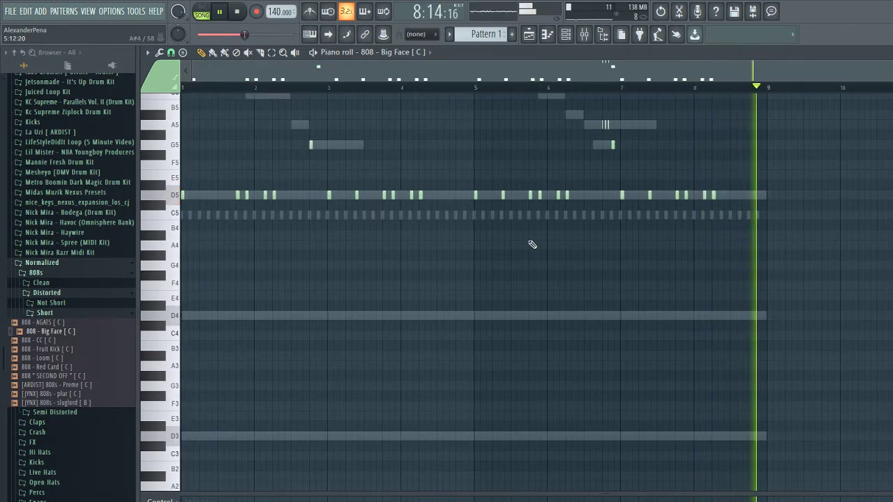
# Lower the mixer volume of Insert 1 to 92% (-1.9 dB)
pyautogui.press('F6')
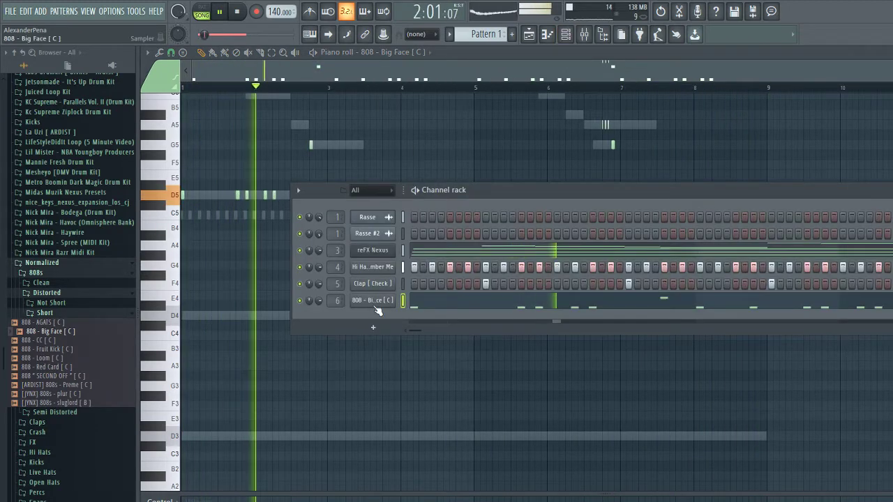
pyautogui.click(372, 299)
pyautogui.click(556, 206)
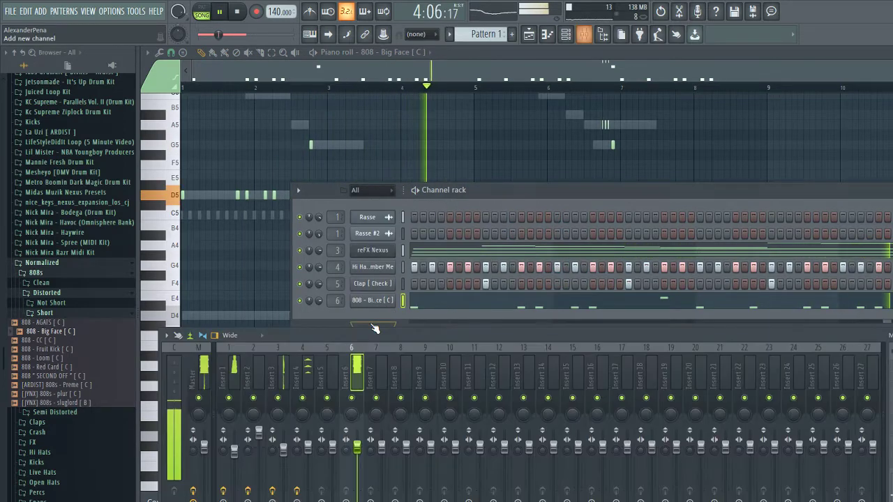
pyautogui.press('F9')
pyautogui.click(235, 450)
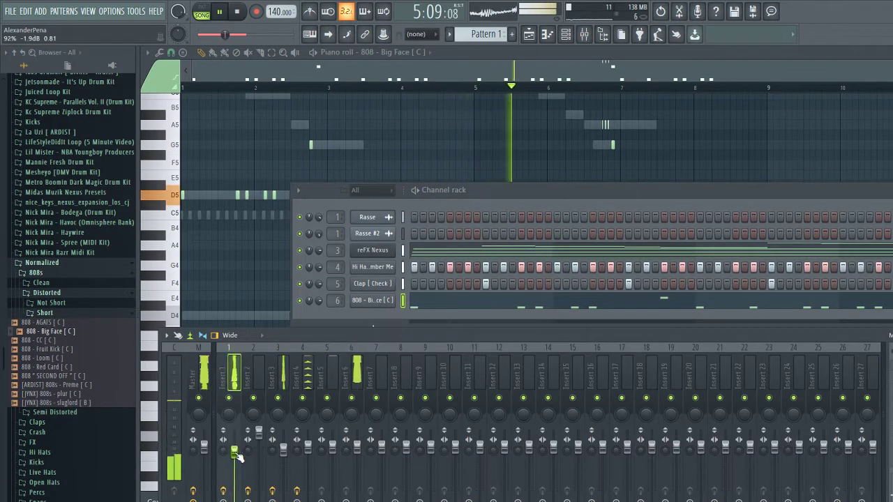
# Clear the time selection over bars 1 to 8 in the playlist and collapse the 808s sample folder in the browser
pyautogui.press('F5')
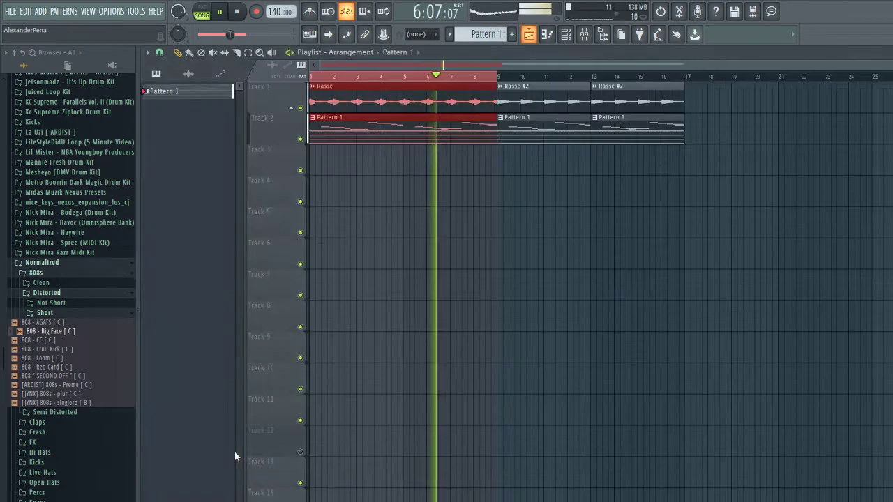
pyautogui.click(453, 74)
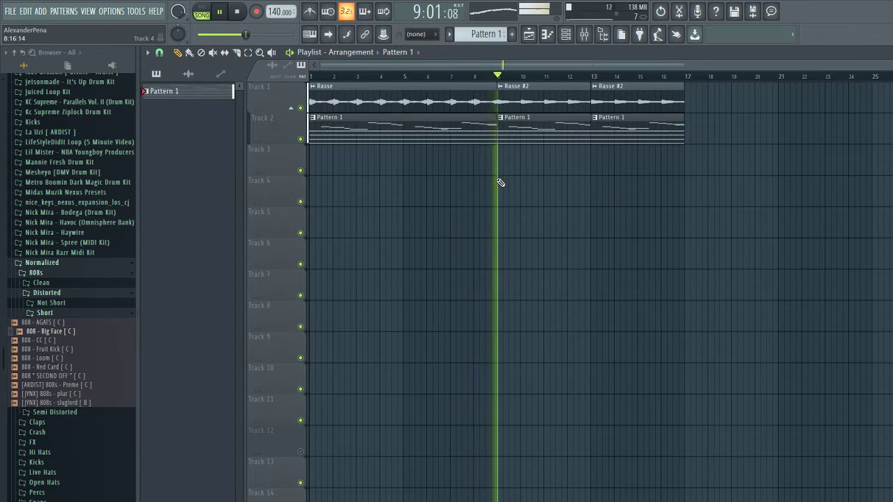
pyautogui.press('F6')
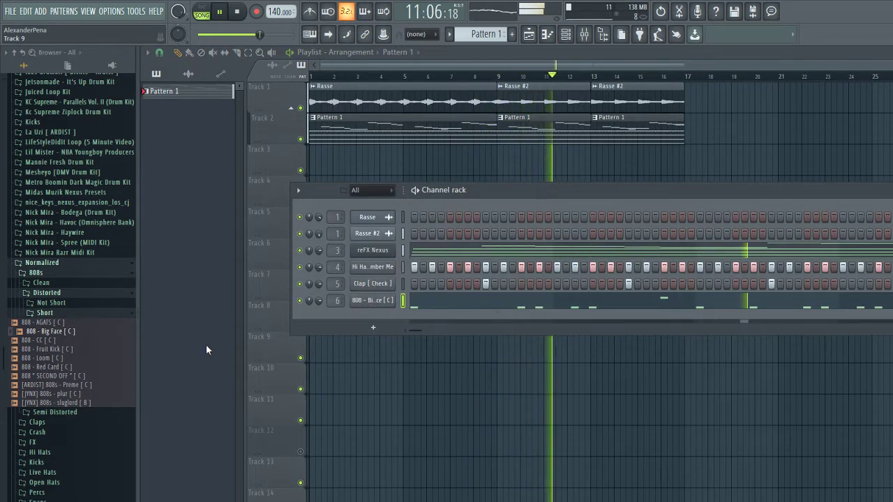
pyautogui.click(49, 294)
pyautogui.click(35, 272)
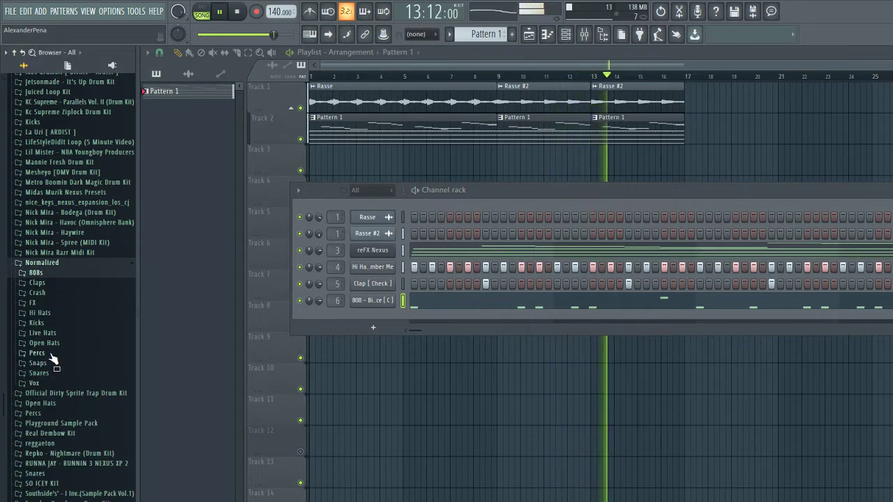
# Move the last Pattern 1 clip on Track 2 to start at 13:01:00 and try to extend its end to bar 17
pyautogui.click(589, 79)
pyautogui.scroll(5, 638, 119)
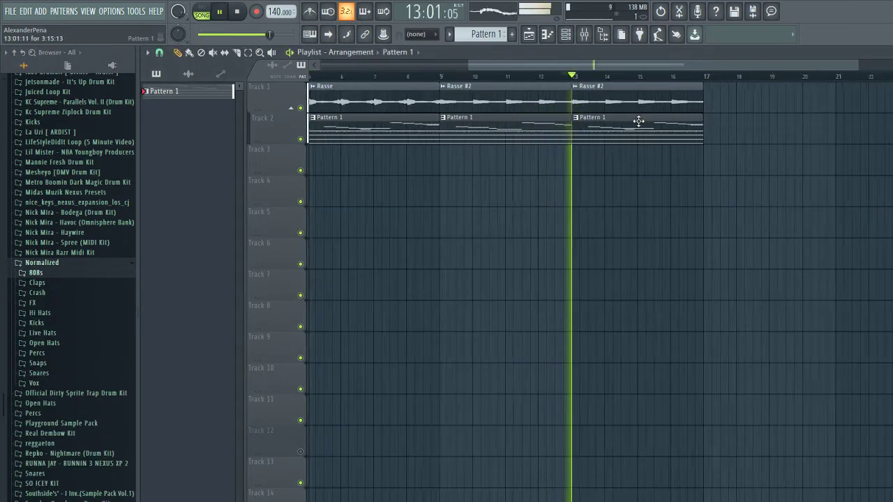
pyautogui.scroll(3, 628, 159)
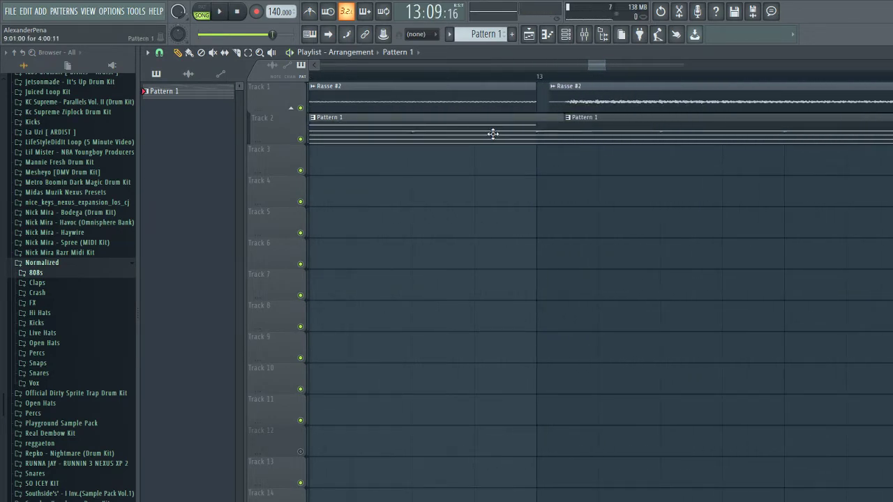
pyautogui.scroll(2, 568, 140)
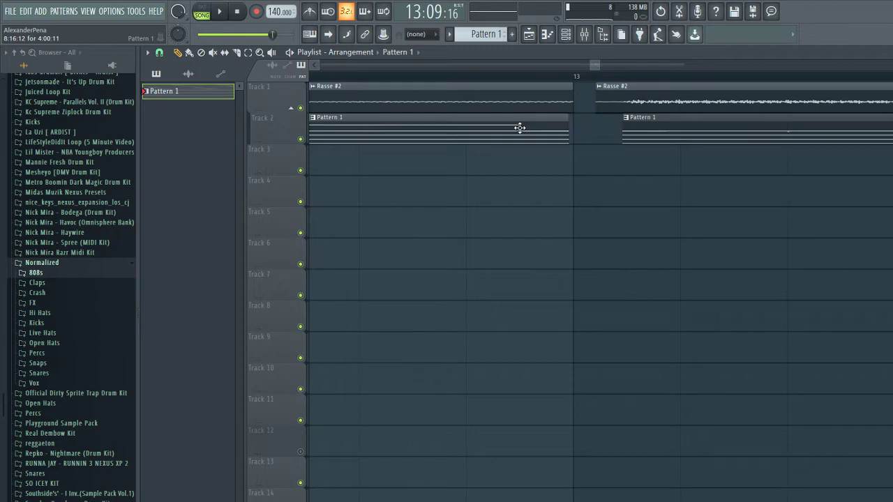
pyautogui.moveTo(679, 131); pyautogui.dragTo(622, 132)
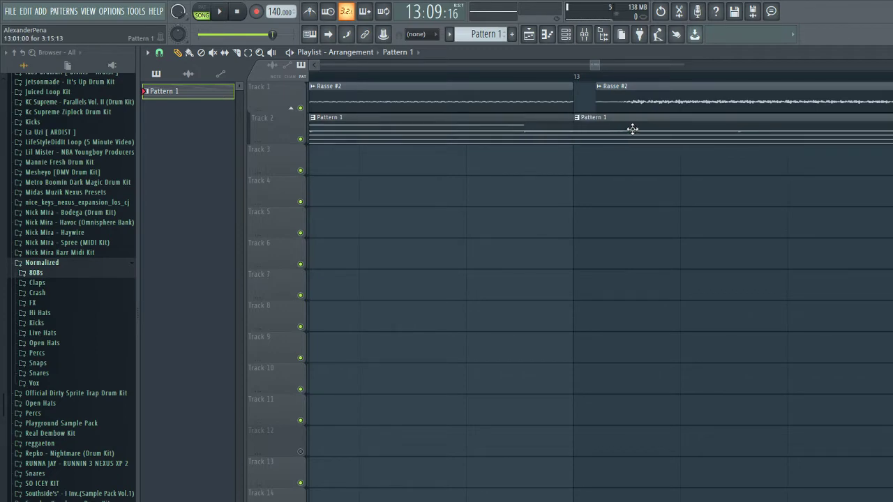
pyautogui.scroll(-6, 672, 156)
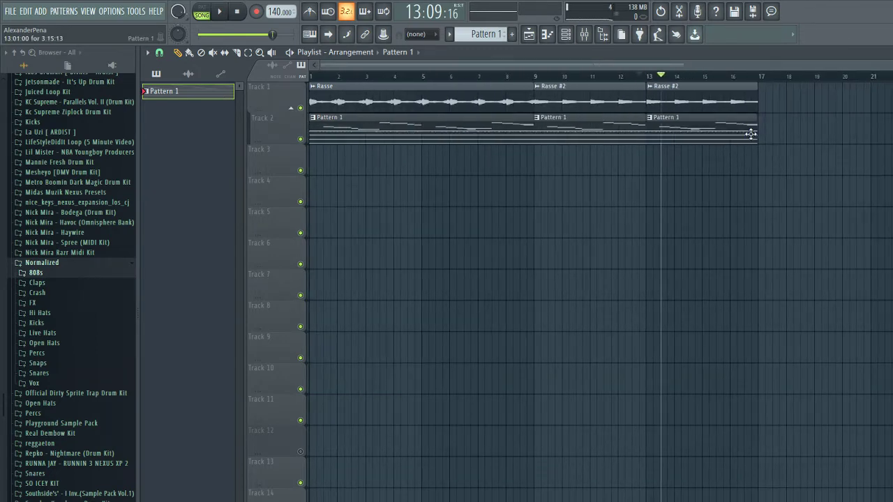
pyautogui.scroll(5, 751, 134)
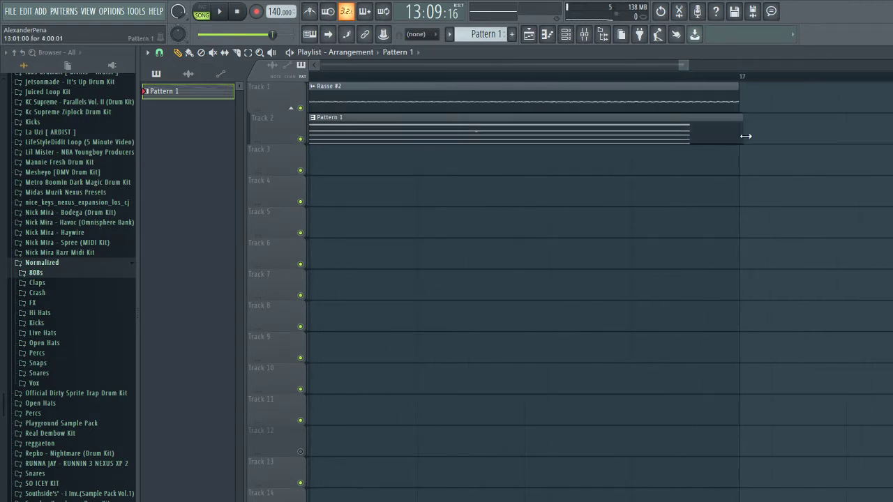
pyautogui.scroll(-4, 451, 175)
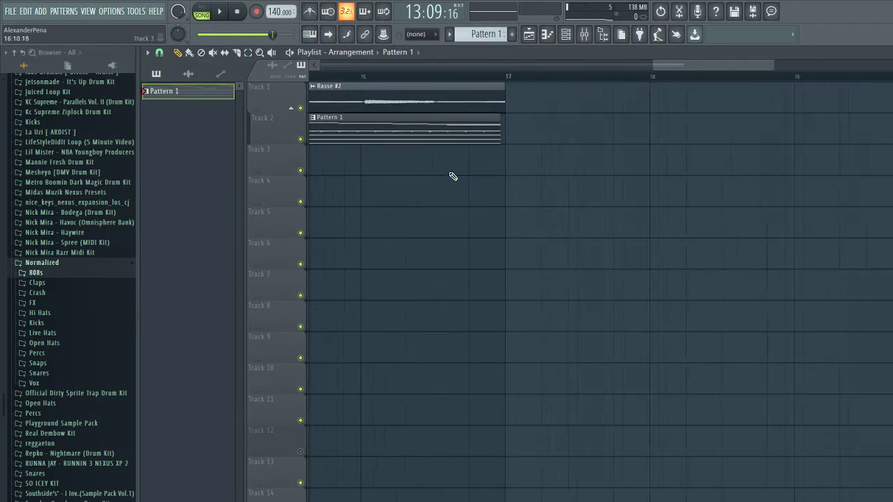
pyautogui.scroll(1, 447, 149)
pyautogui.scroll(-4, 450, 143)
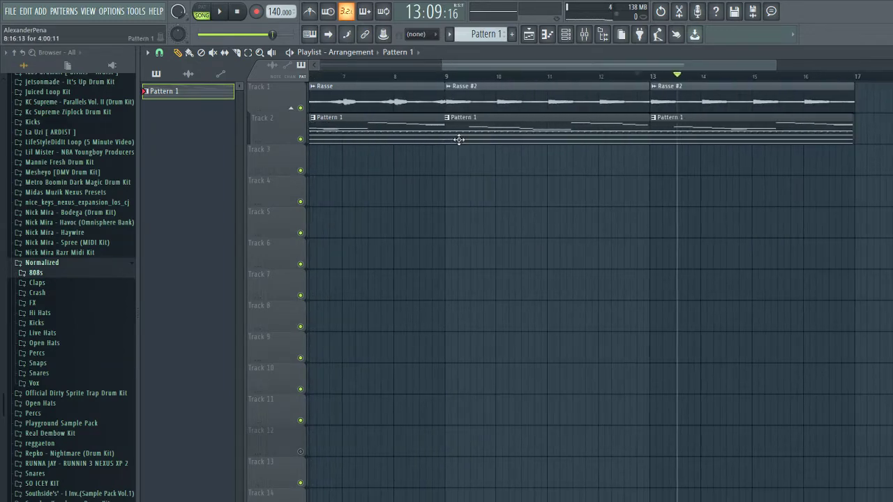
# Delete the two shorter Pattern 1 clips from bar 9 onward, duplicate the eight-bar Pattern 1 clip to bar 9 and play the arrangement
pyautogui.rightClick(569, 136)
pyautogui.moveTo(548, 139); pyautogui.dragTo(472, 139)
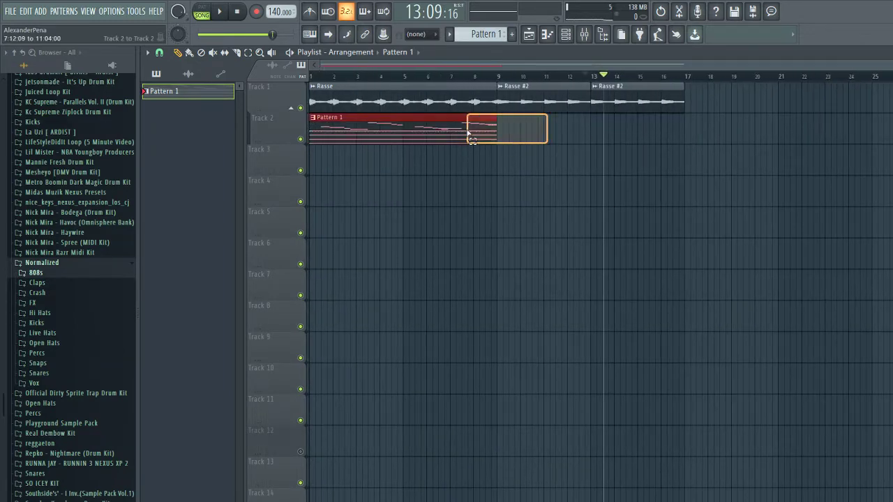
pyautogui.hotkey('ctrl', 'b')
pyautogui.scroll(3, 725, 159)
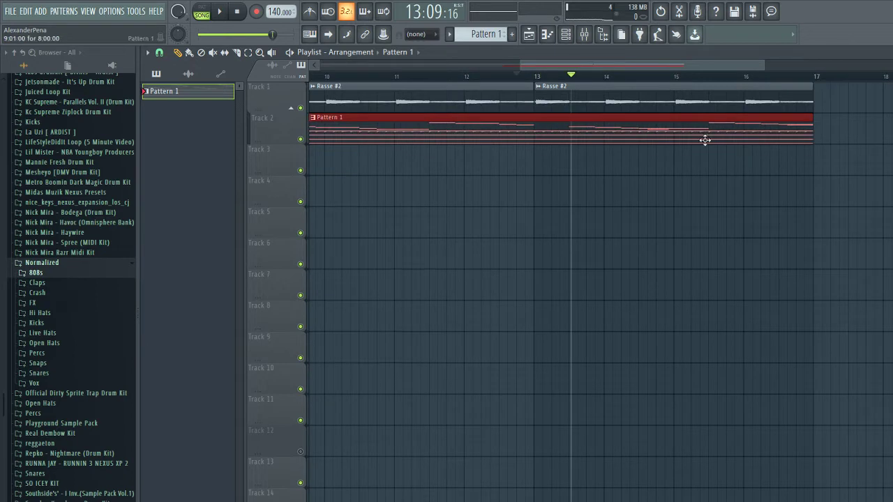
pyautogui.press('space')
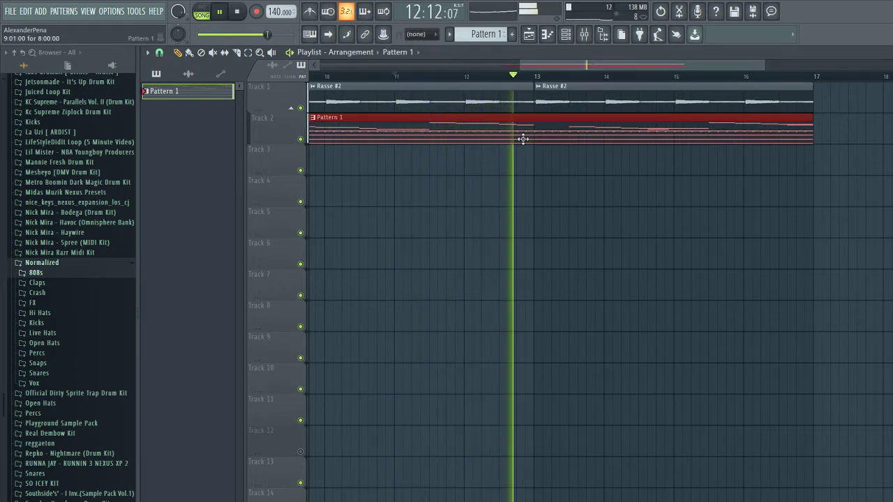
# Collapse the Normalized folder and open the Kick folder of TheLabcook Plug Kit Vol. 1 in the sample browser
pyautogui.press('F6')
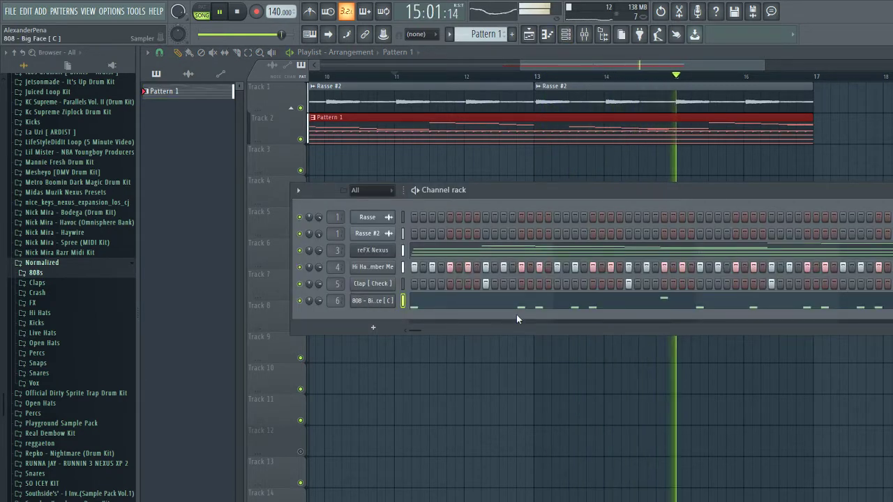
pyautogui.click(60, 278)
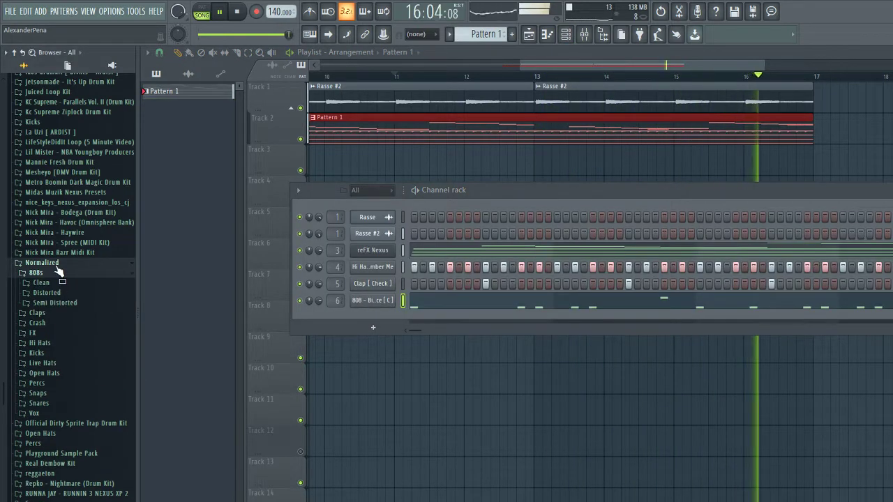
pyautogui.click(63, 280)
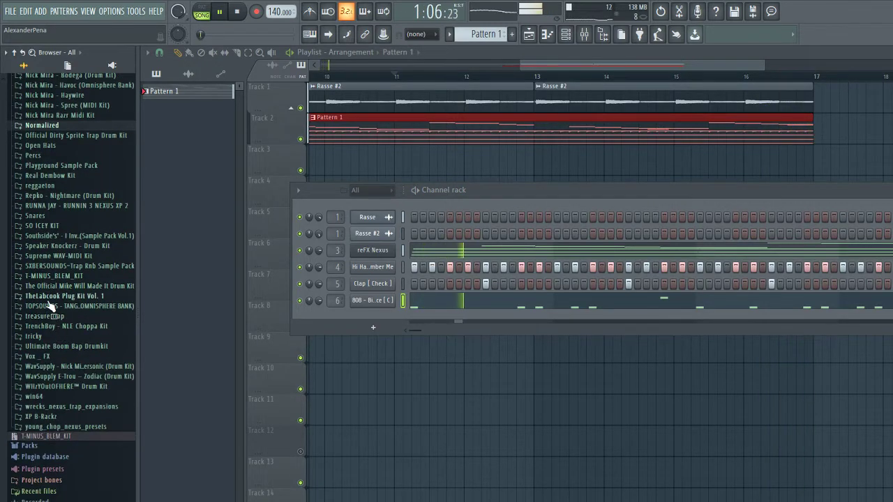
pyautogui.click(52, 298)
pyautogui.click(35, 336)
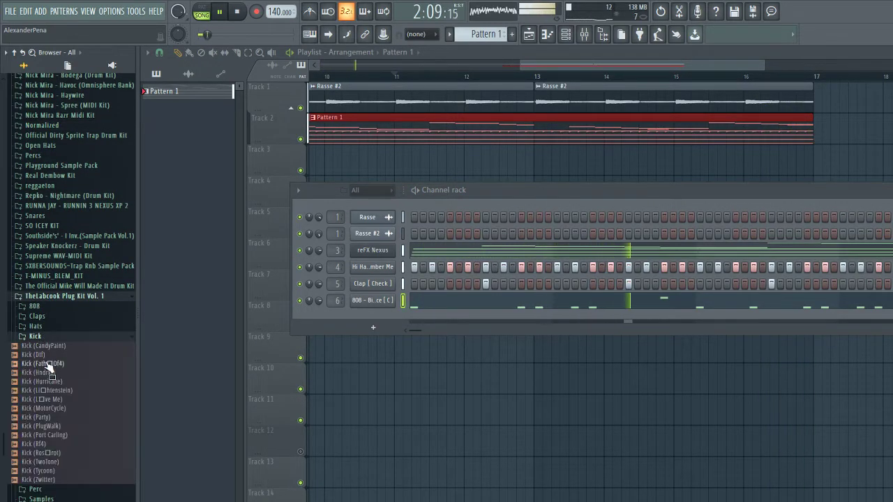
# Make the Rasse #2 clip at bar 9 unique and route the Rasse #2 and Rasse #3 channels to mixer track 2
pyautogui.press('F9')
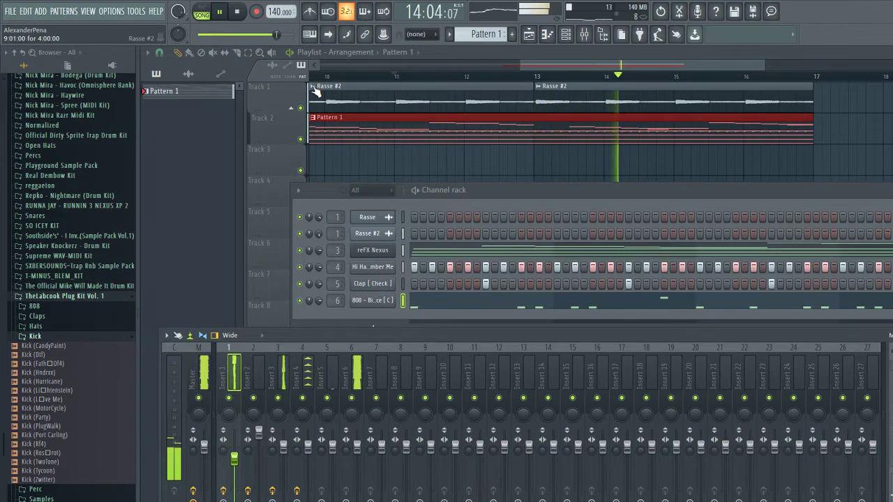
pyautogui.press('F12')
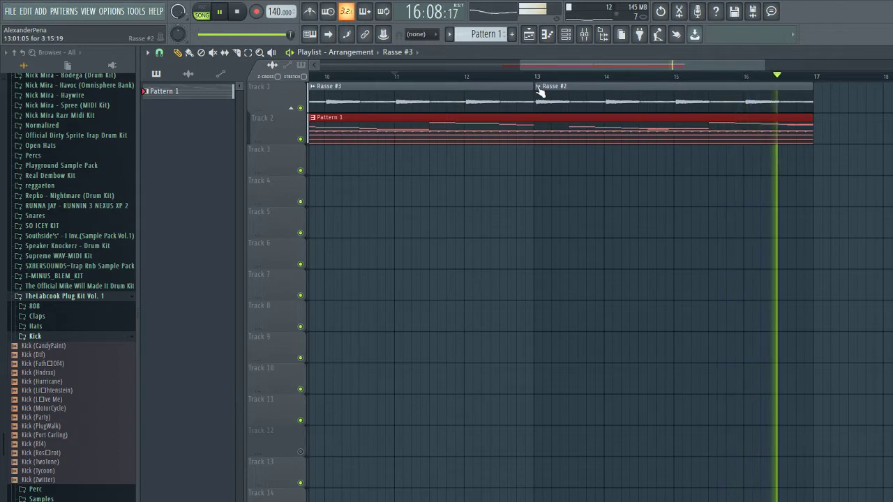
pyautogui.doubleClick(425, 98)
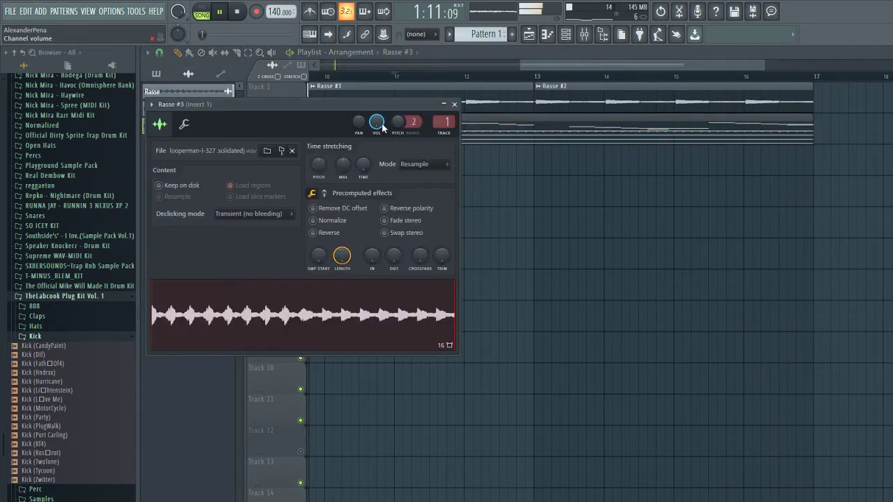
pyautogui.click(454, 104)
pyautogui.press('F6')
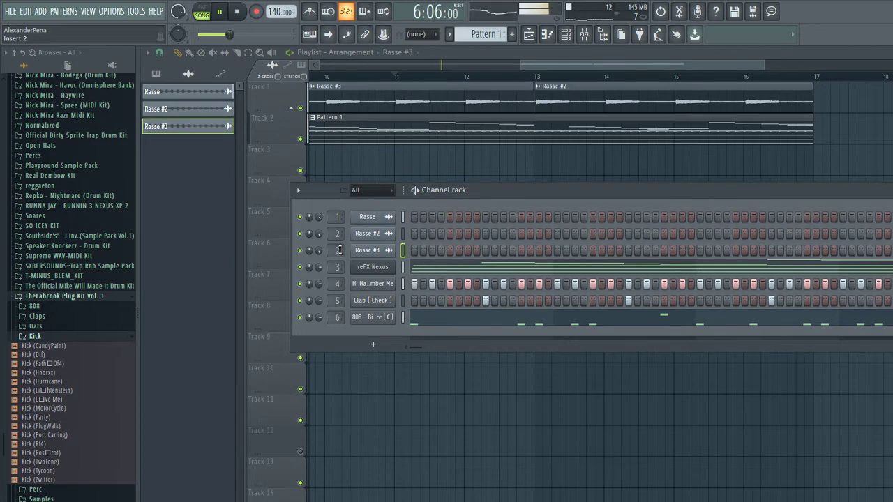
# Lower the level of mixer insert 2 to 1.0 dB while the arrangement plays
pyautogui.press('F9')
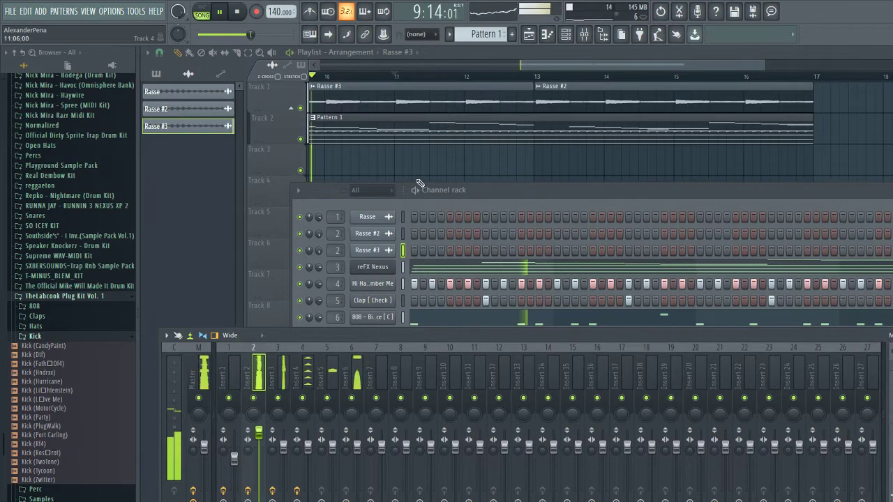
pyautogui.press('F12')
pyautogui.scroll(-2, 397, 172)
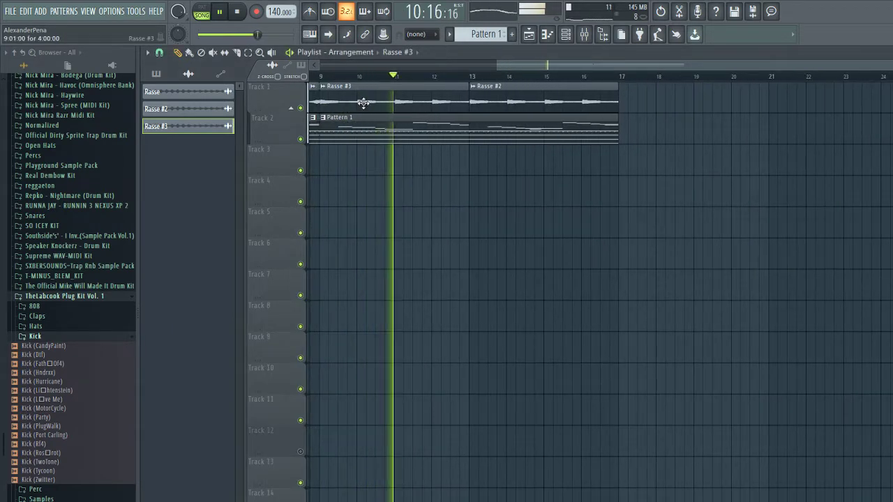
pyautogui.press('F9')
pyautogui.moveTo(258, 433); pyautogui.dragTo(258, 443)
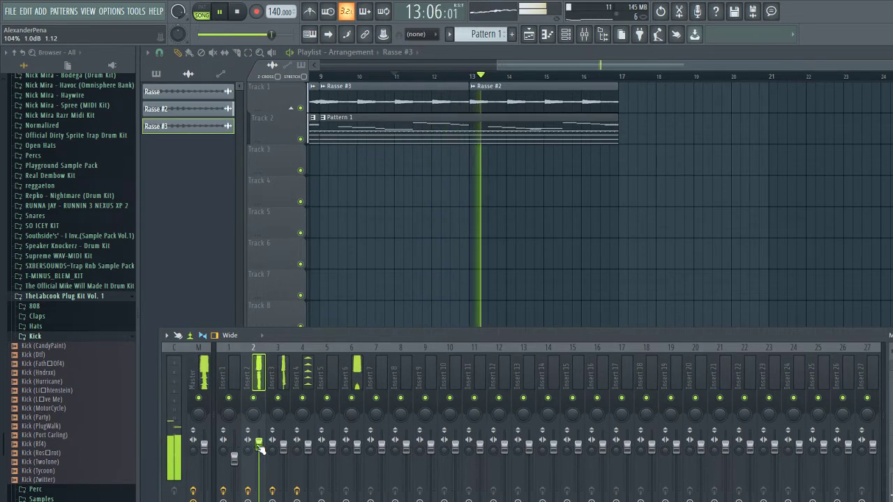
# Add the Kick (Hndrxx) sample as a new channel on mixer track 7 and copy the 808 pattern into it
pyautogui.press('F6')
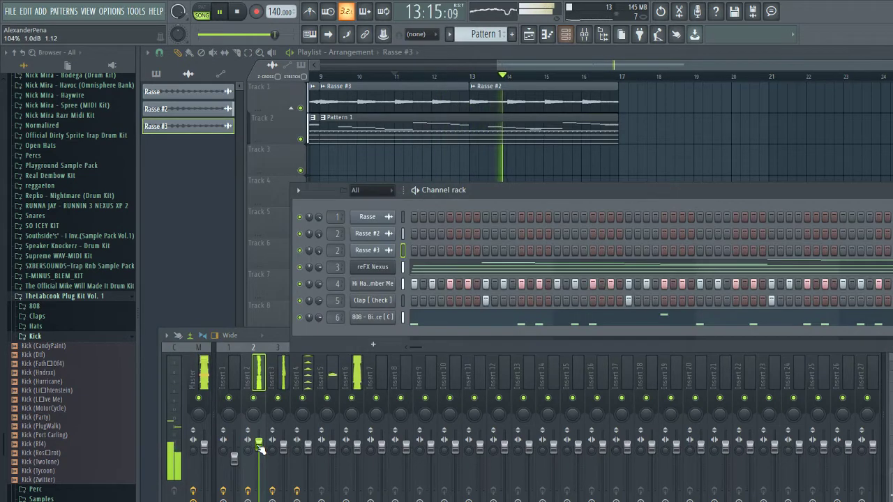
pyautogui.click(35, 337)
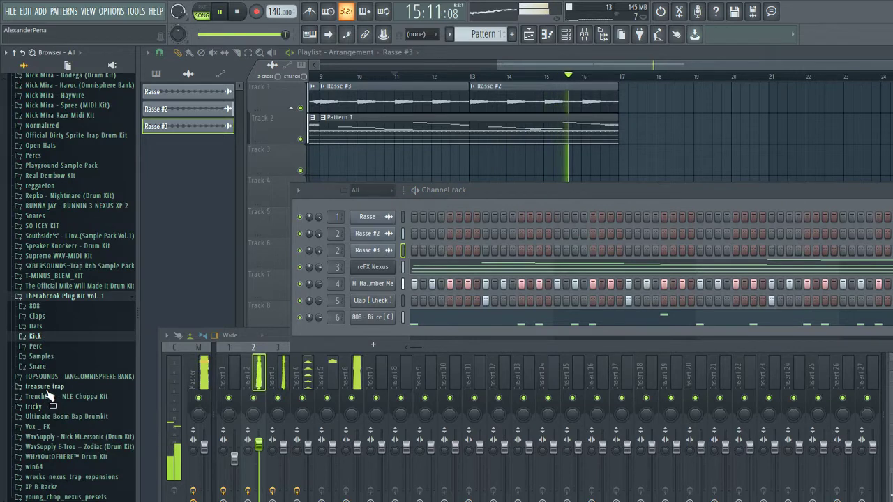
pyautogui.click(35, 337)
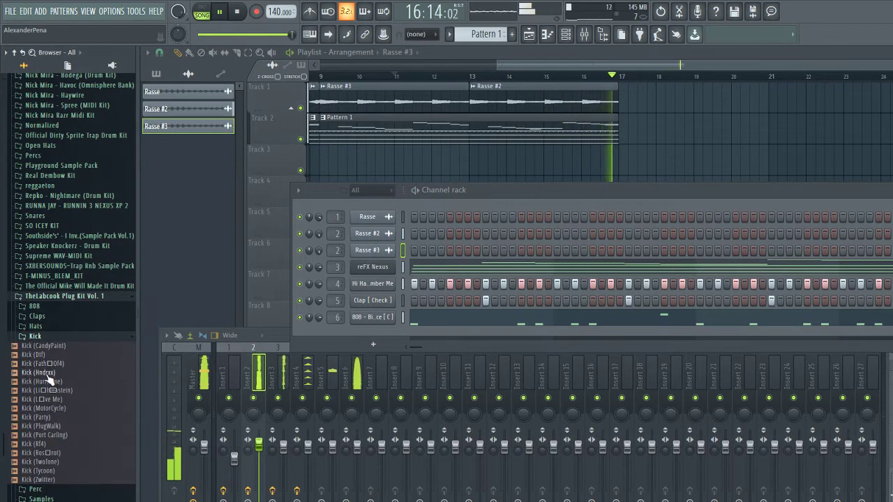
pyautogui.moveTo(71, 373); pyautogui.dragTo(431, 232)
pyautogui.click(469, 118)
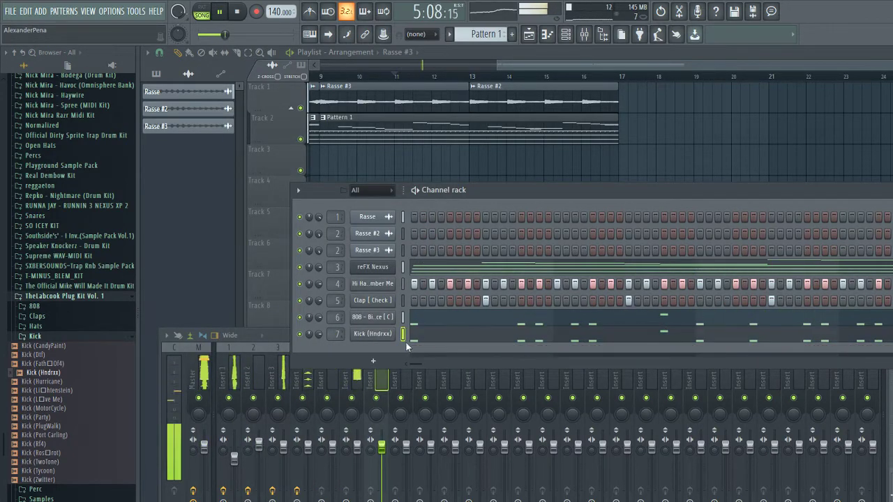
# Move the kick notes on G5 in bars 2 and 6 down to D5 in the piano roll
pyautogui.press('F7')
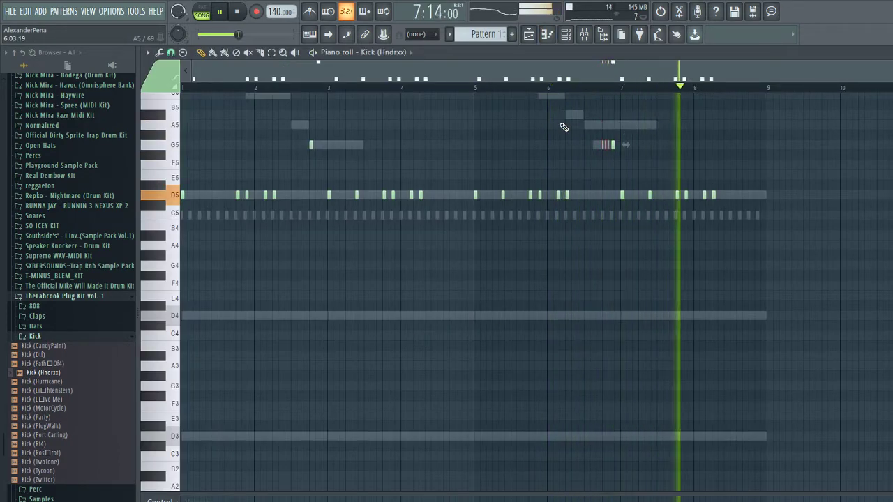
pyautogui.moveTo(657, 140); pyautogui.dragTo(493, 152)
pyautogui.hotkey('shift', 'Down')
pyautogui.hotkey('shift', 'Down')
pyautogui.hotkey('shift', 'Down')
pyautogui.hotkey('shift', 'Down')
pyautogui.hotkey('shift', 'Down')
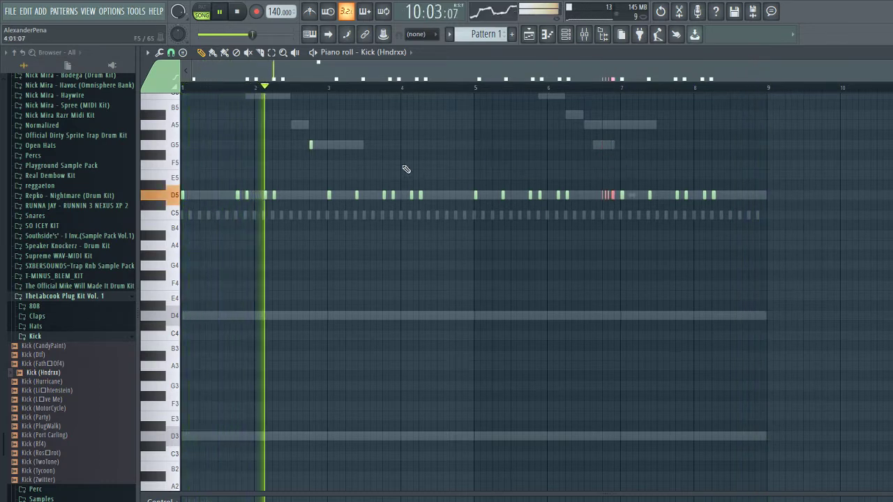
pyautogui.moveTo(406, 167); pyautogui.dragTo(261, 139)
pyautogui.hotkey('shift', 'Down')
pyautogui.hotkey('shift', 'Down')
pyautogui.hotkey('shift', 'Down')
pyautogui.hotkey('shift', 'Down')
pyautogui.hotkey('shift', 'Down')
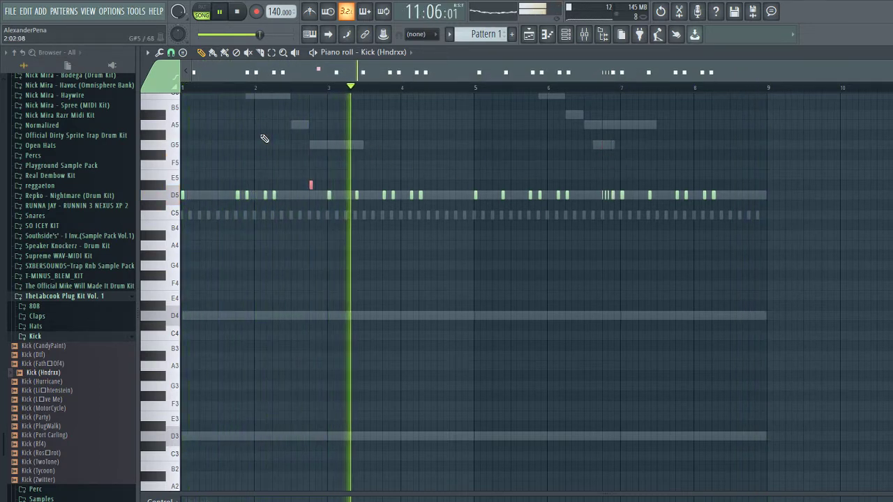
pyautogui.scroll(2, 830, 364)
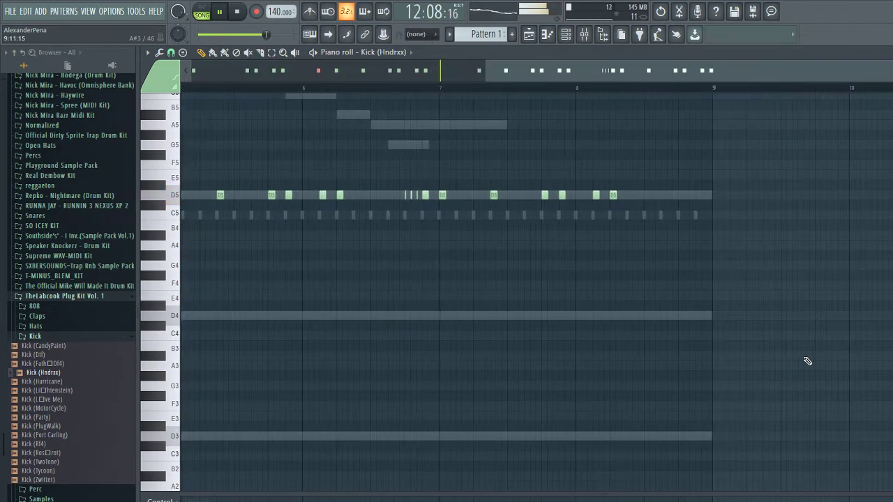
pyautogui.scroll(-2, 664, 348)
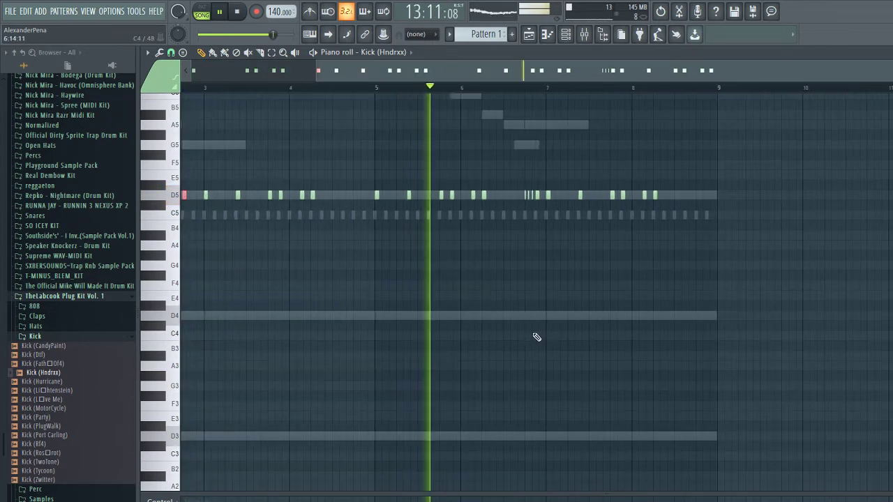
# Collapse TheLabcook Plug Kit Vol. 1 and open the Normal snares folder inside the Normalized kit in the sample browser
pyautogui.press('F6')
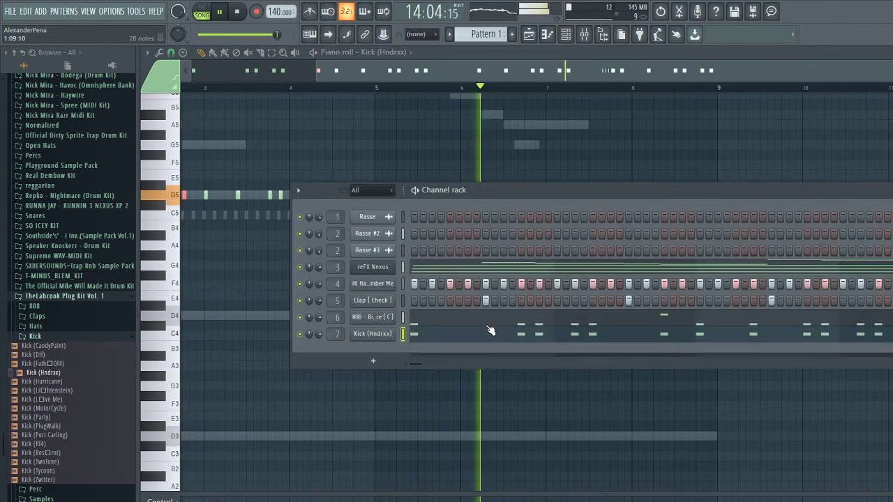
pyautogui.click(50, 297)
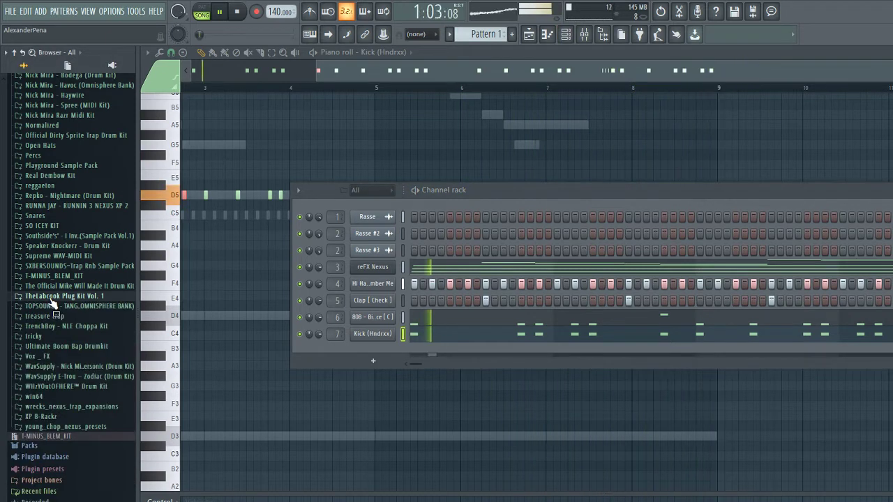
pyautogui.scroll(6, 53, 305)
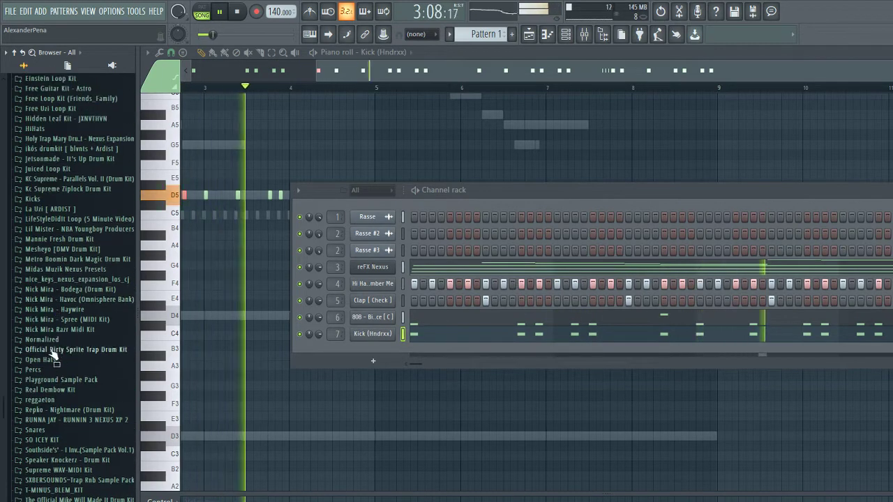
pyautogui.click(42, 339)
pyautogui.click(39, 480)
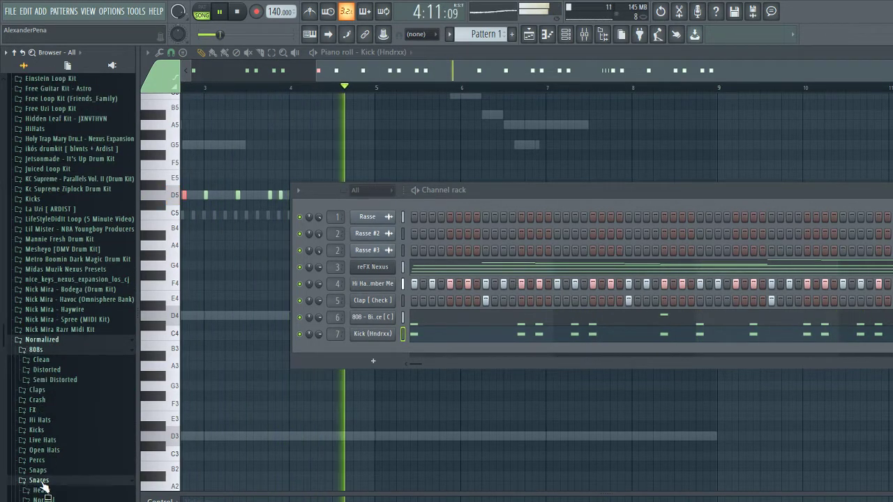
pyautogui.scroll(-4, 42, 453)
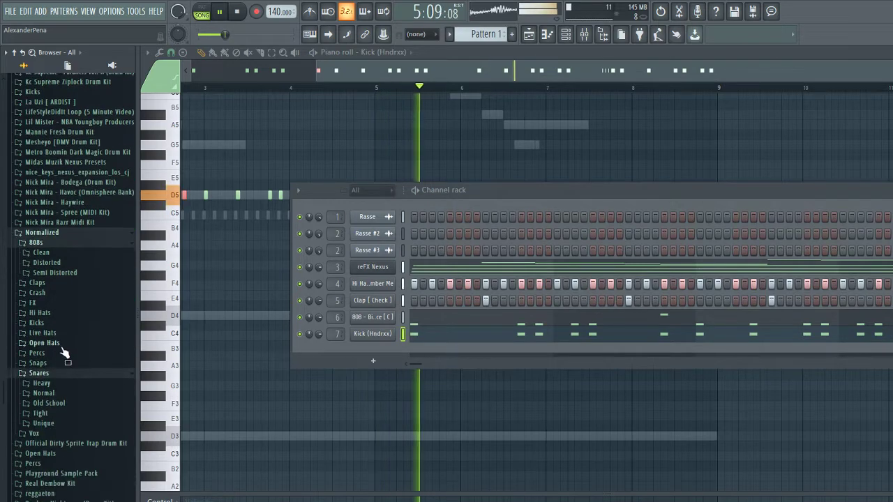
pyautogui.click(42, 393)
pyautogui.scroll(-2, 28, 405)
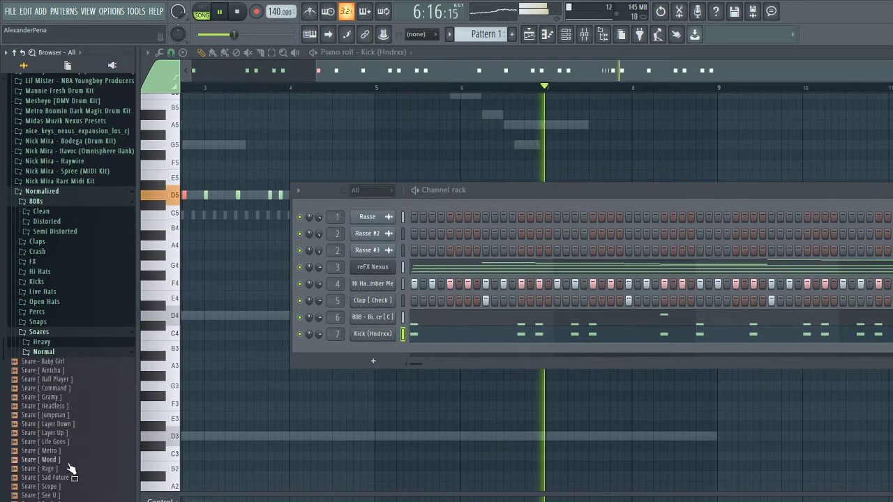
# Add Snare [ Rage ] as a channel on mixer track 8 and place hits on steps 15, 19, 47 and 51
pyautogui.moveTo(60, 470); pyautogui.dragTo(300, 385)
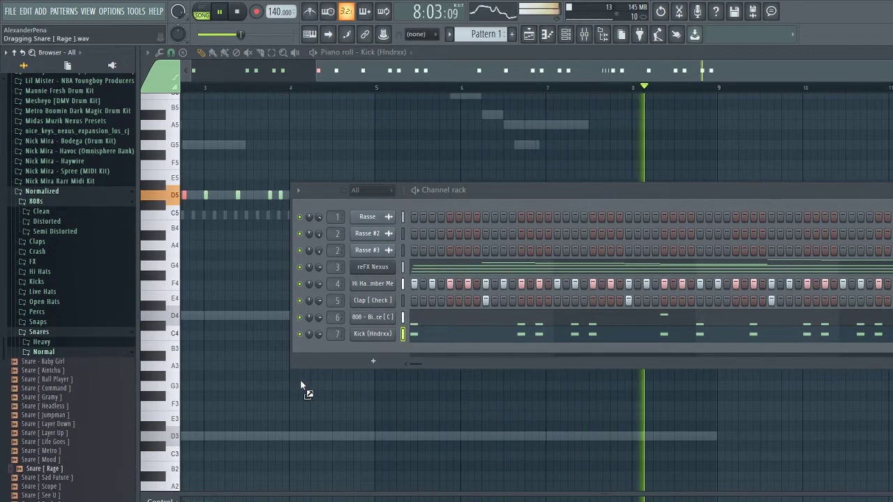
pyautogui.moveTo(346, 348); pyautogui.dragTo(341, 351)
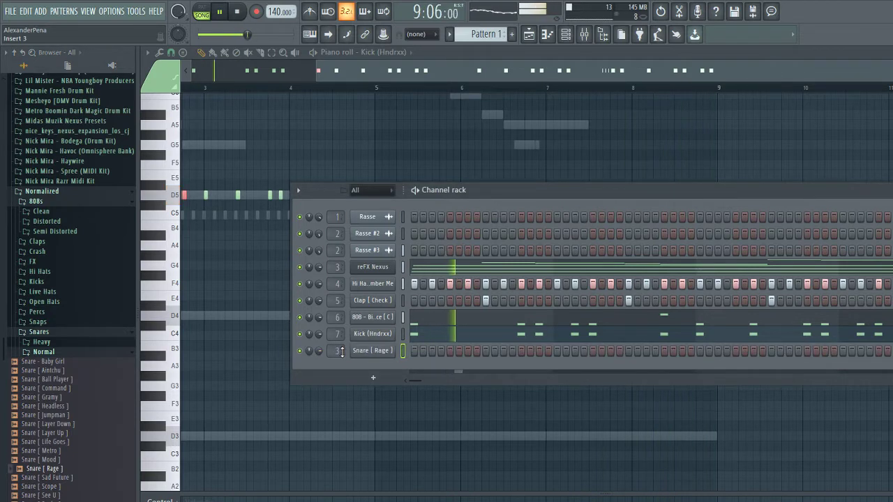
pyautogui.click(538, 351)
pyautogui.click(575, 351)
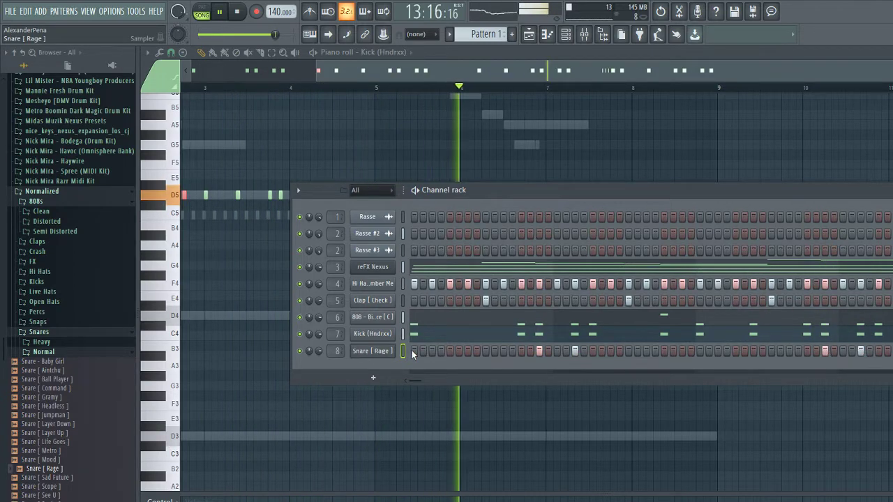
# Duplicate the snare notes of bars 1 to 4 into bars 5 to 8 in the piano roll and clear the selection
pyautogui.press('F7')
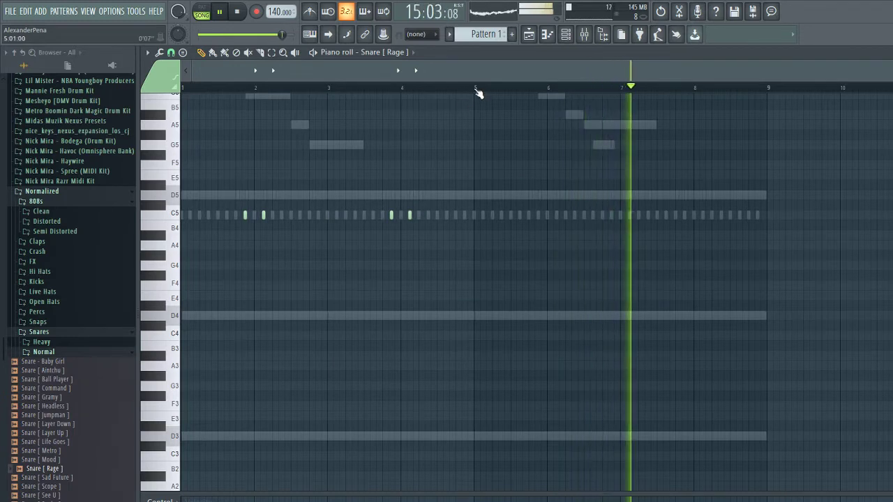
pyautogui.moveTo(469, 87); pyautogui.dragTo(183, 87)
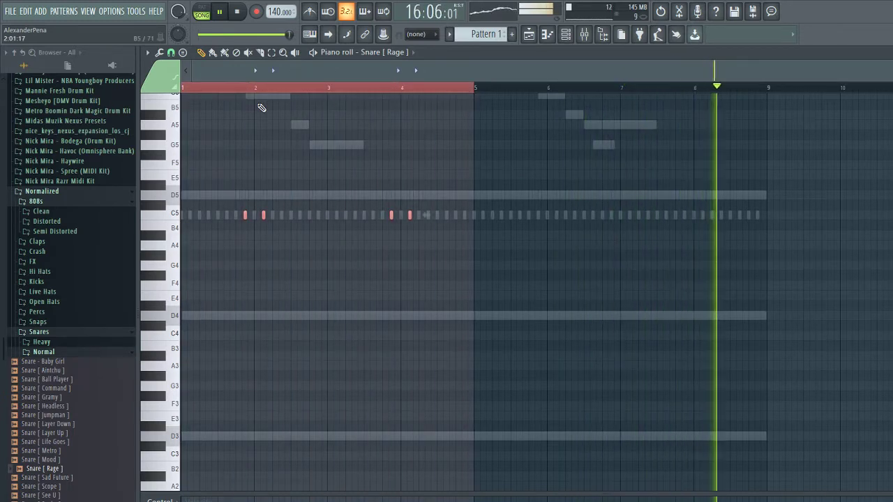
pyautogui.hotkey('ctrl', 'b')
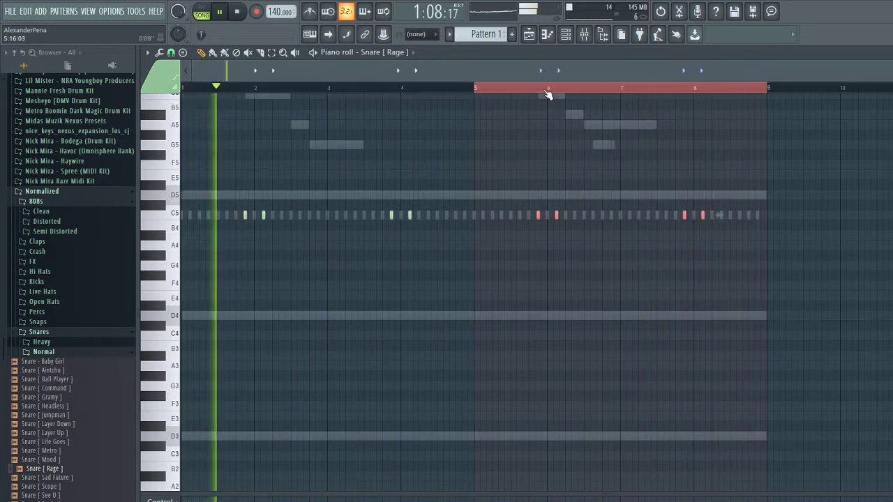
pyautogui.hotkey('ctrl', 'd')
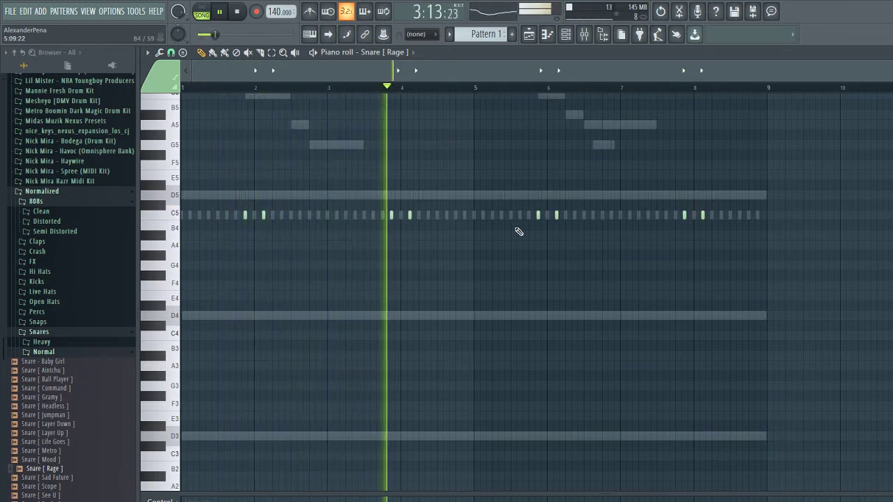
# Collapse the Snares, 808s and Normalized folders in the sample browser and look through the other sample kits
pyautogui.press('F6')
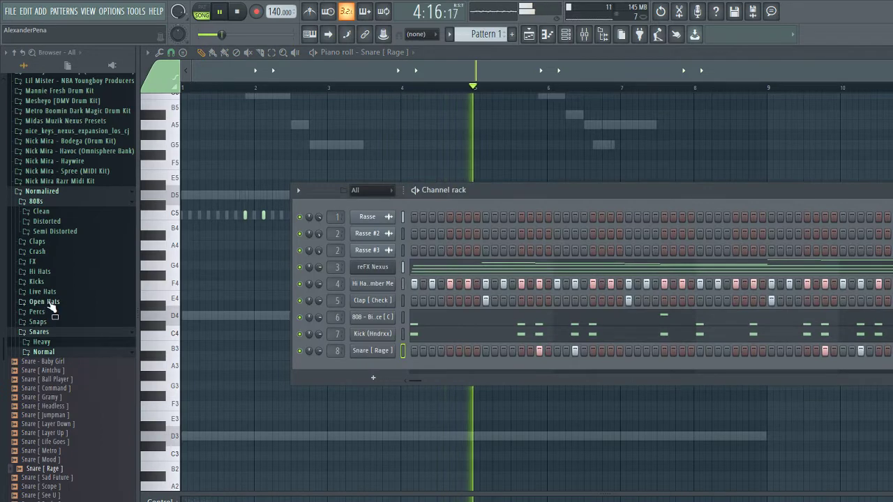
pyautogui.click(35, 334)
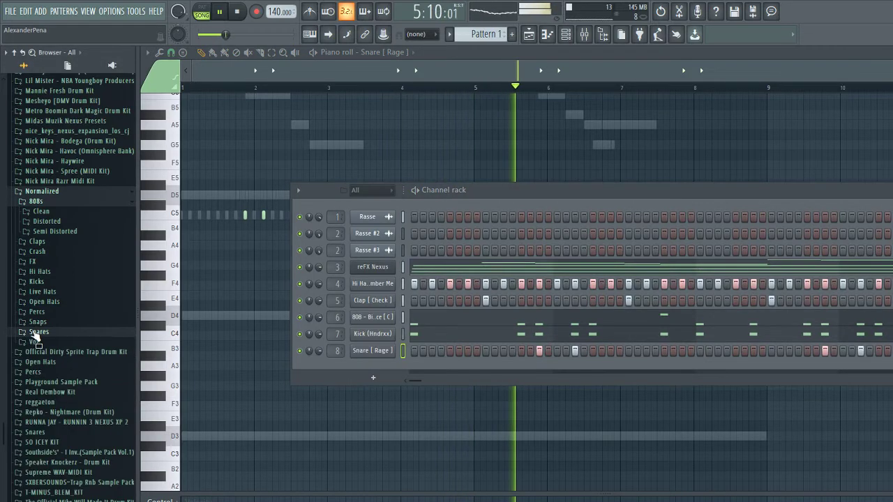
pyautogui.click(39, 201)
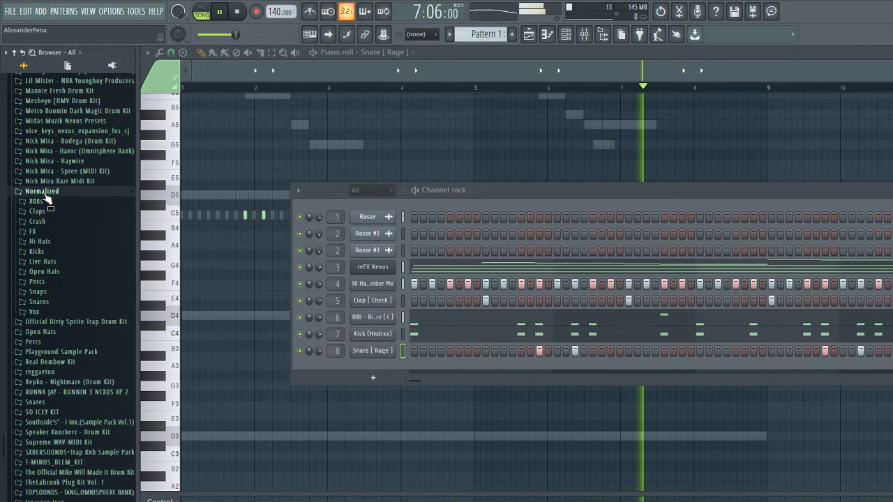
pyautogui.click(42, 192)
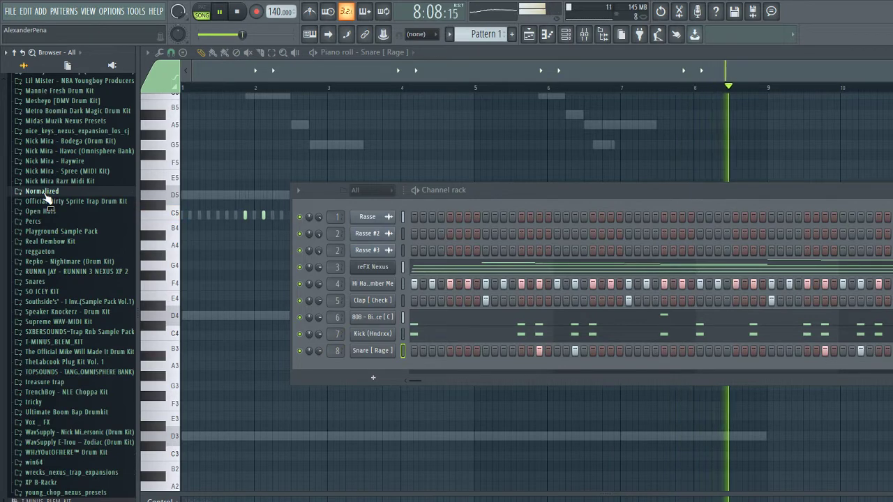
pyautogui.scroll(5, 31, 333)
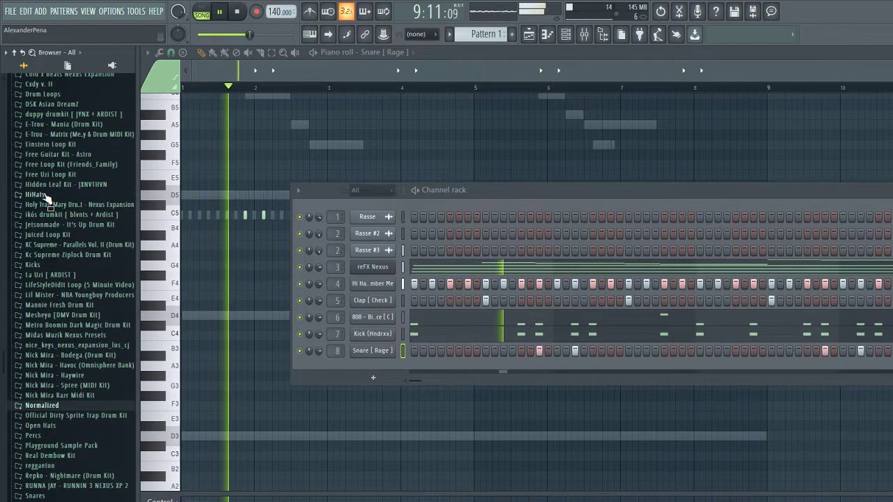
pyautogui.scroll(-4, 31, 333)
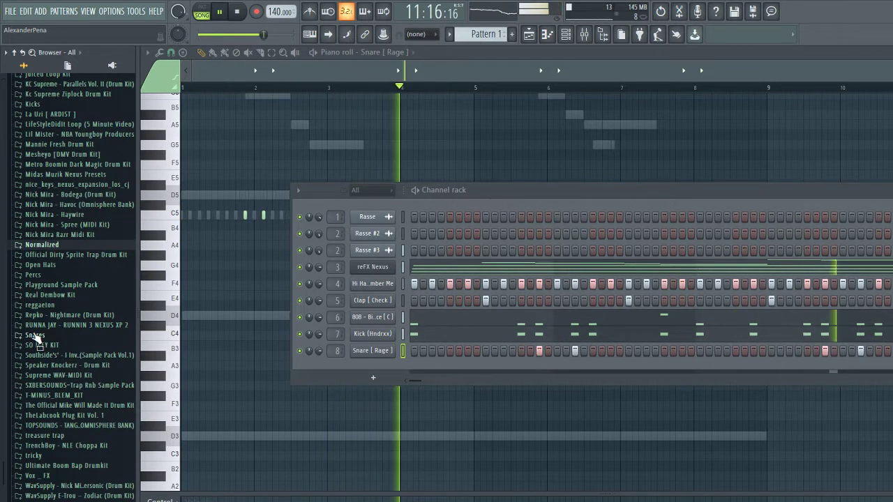
# Open the Normalized kit's Crash folder in the sample browser, check its Classic subfolder and open New Wave instead
pyautogui.click(42, 244)
pyautogui.click(39, 275)
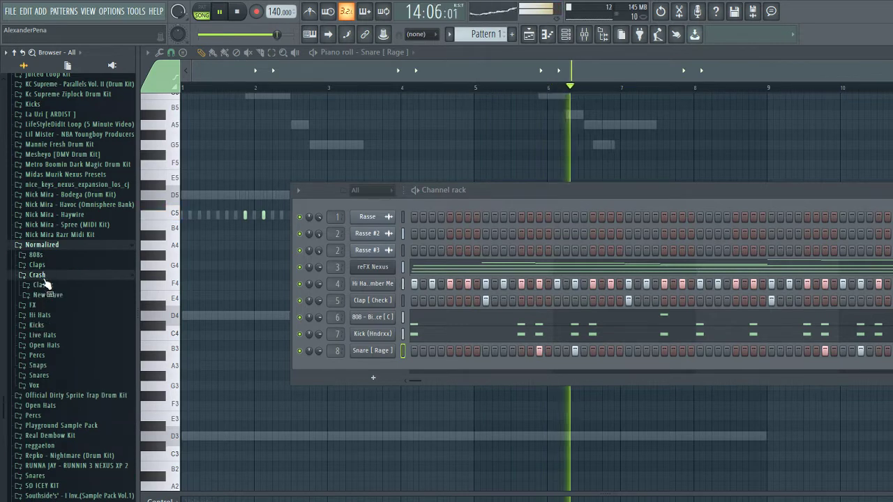
pyautogui.click(50, 286)
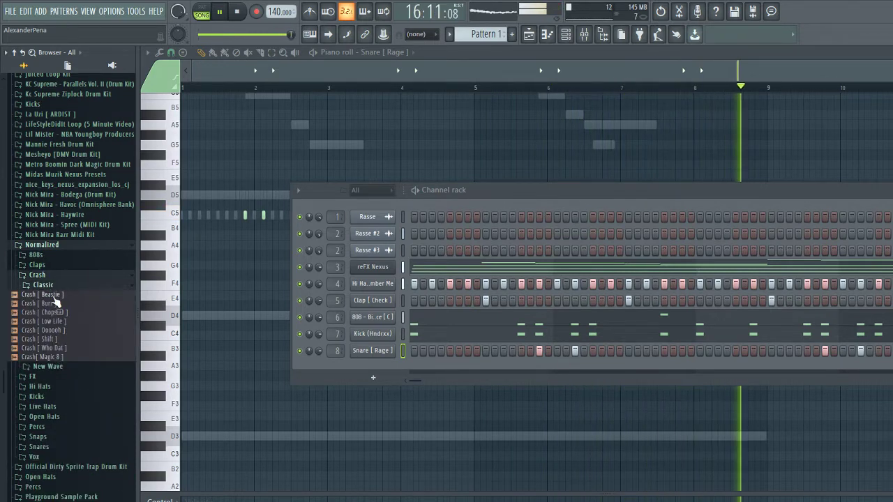
pyautogui.click(52, 285)
pyautogui.click(52, 295)
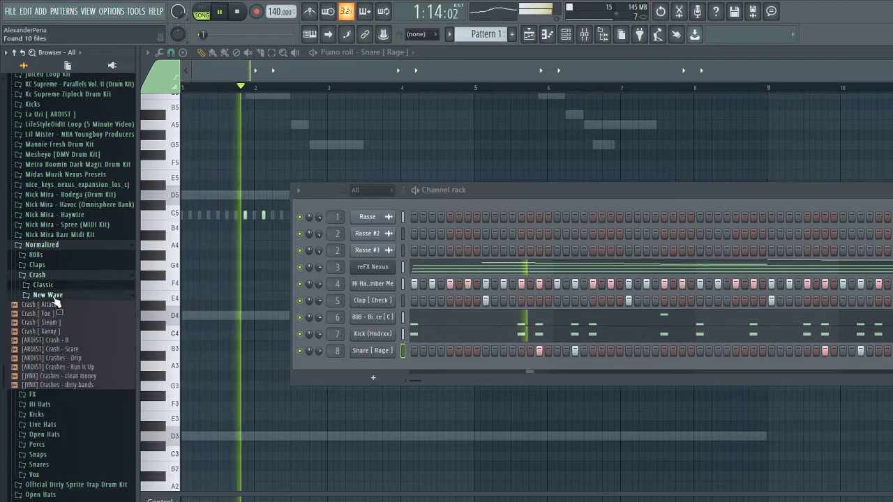
# Audition the New Wave crashes and add Crash [ Steam ] as a channel on mixer track 9 with a hit on step 1
pyautogui.click(78, 376)
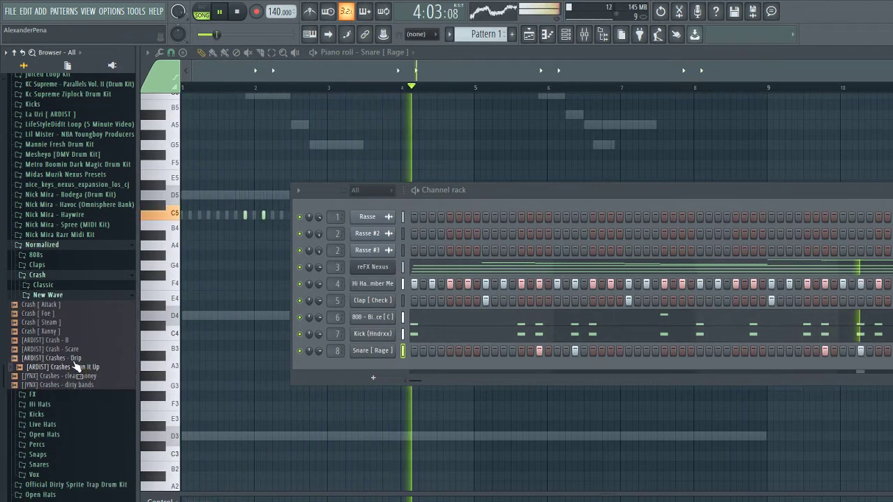
pyautogui.press('Up')
pyautogui.press('Up')
pyautogui.press('Down')
pyautogui.press('Down')
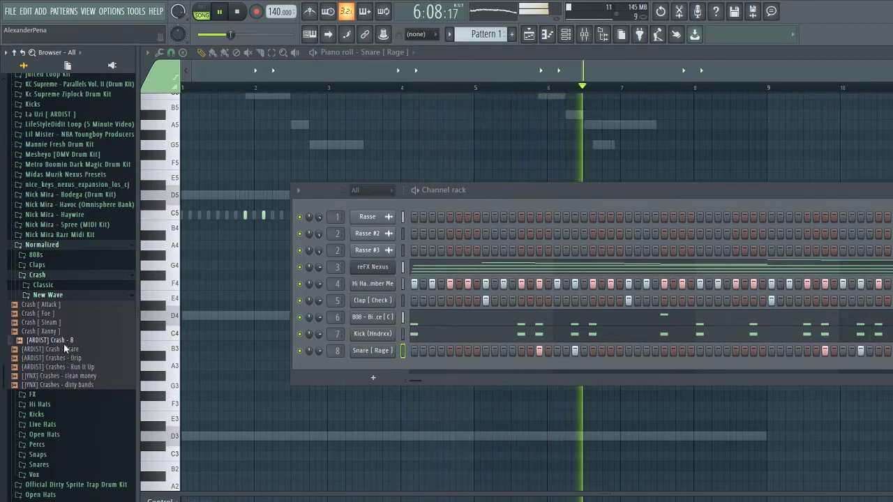
pyautogui.click(50, 314)
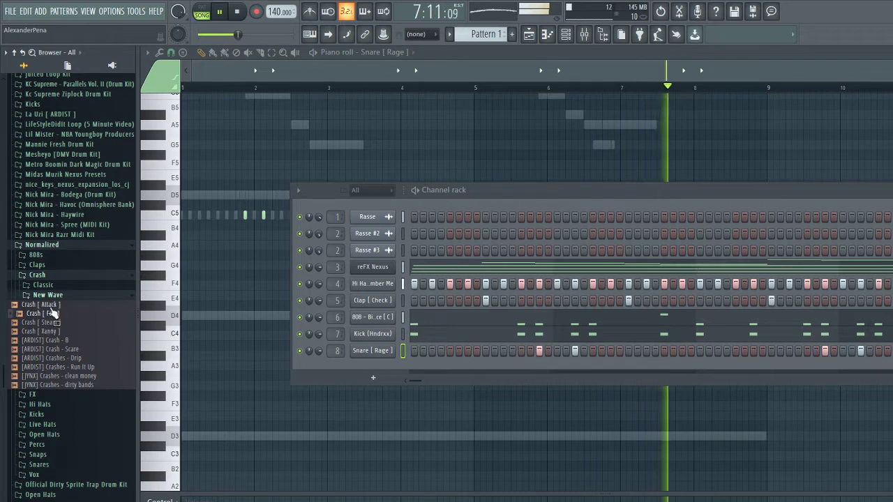
pyautogui.click(52, 323)
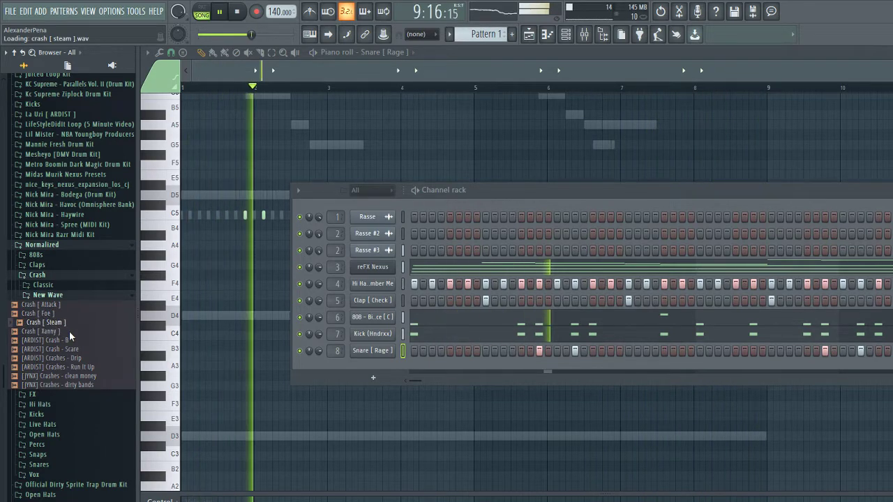
pyautogui.press('Return')
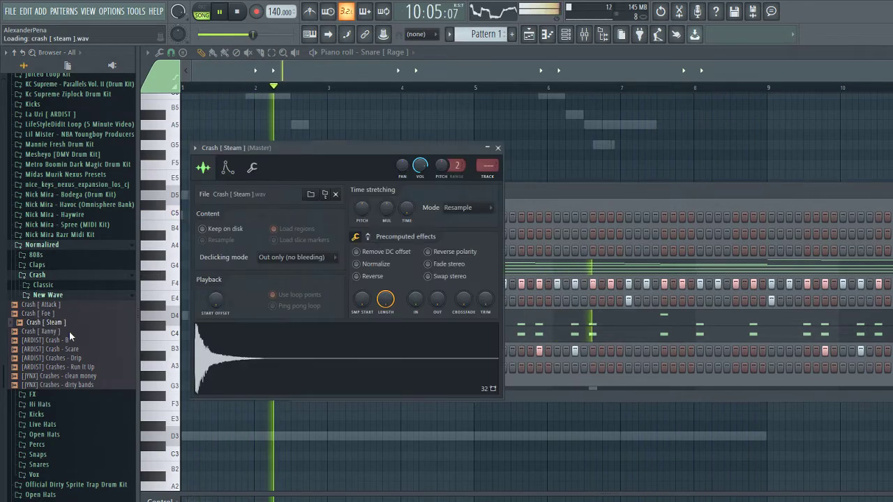
pyautogui.click(497, 148)
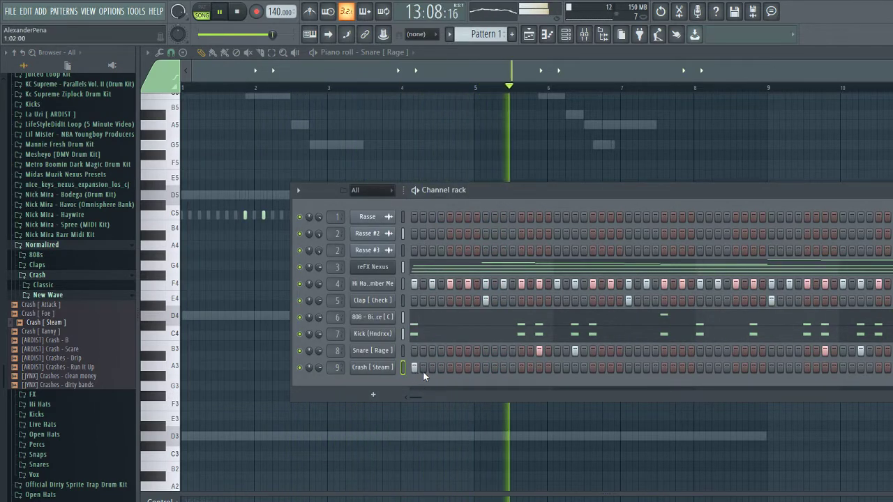
# Add Fruity Parametric EQ 2 to mixer track 9, cut the lows and the highs around 7718 Hz, and lower the track's fader
pyautogui.press('F9')
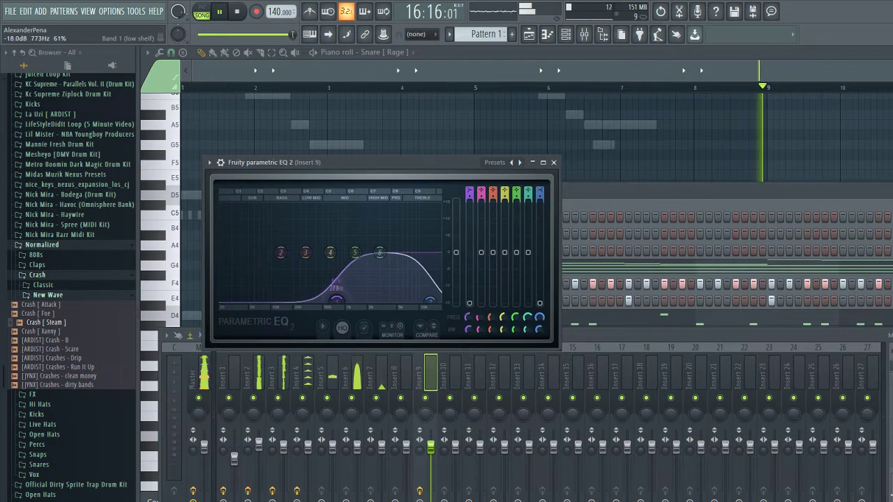
pyautogui.moveTo(421, 301); pyautogui.dragTo(411, 311)
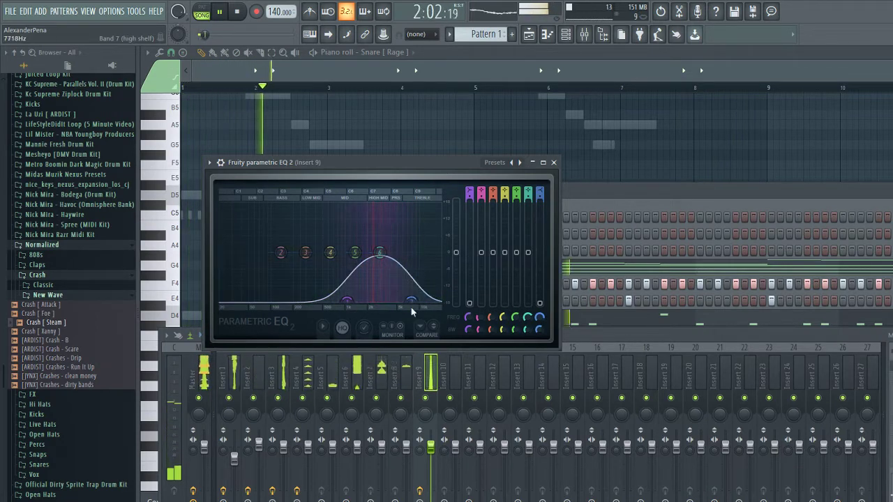
pyautogui.moveTo(432, 447); pyautogui.dragTo(432, 461)
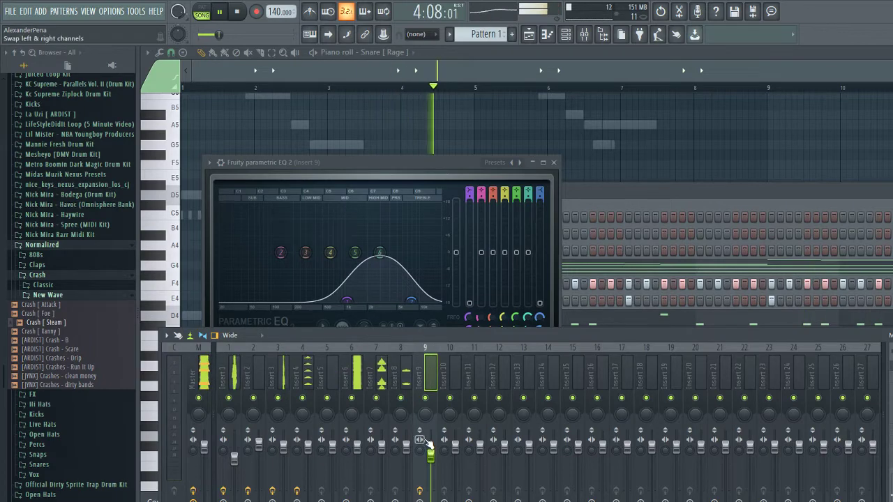
# Bring up the channel rack and collapse the Crash and Normalized folders in the sample browser
pyautogui.press('F5')
pyautogui.press('F5')
pyautogui.press('F5')
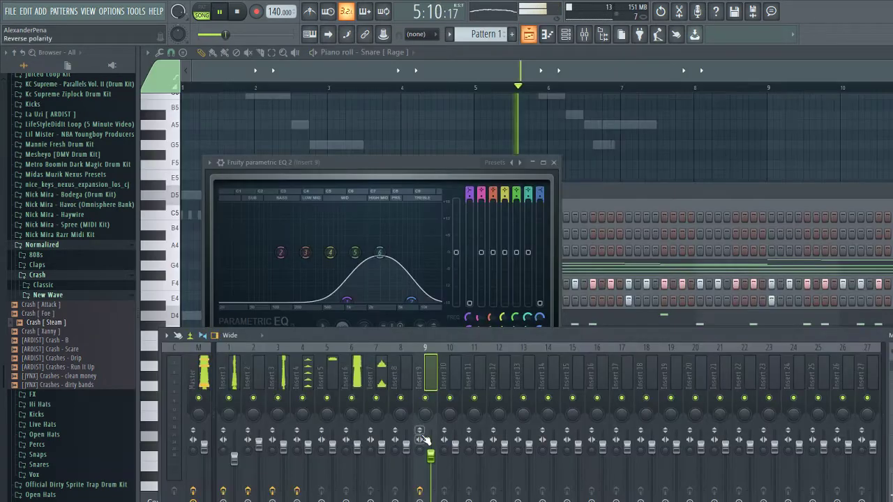
pyautogui.press('F5')
pyautogui.press('F6')
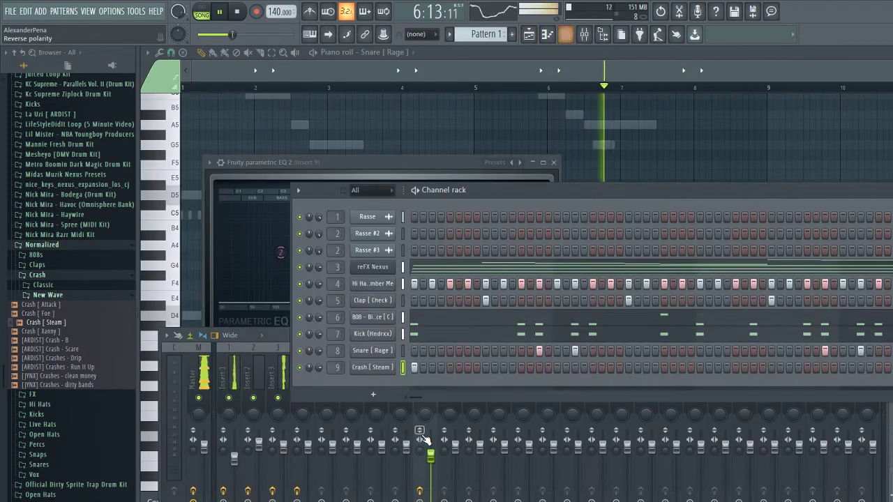
pyautogui.click(37, 276)
pyautogui.click(42, 245)
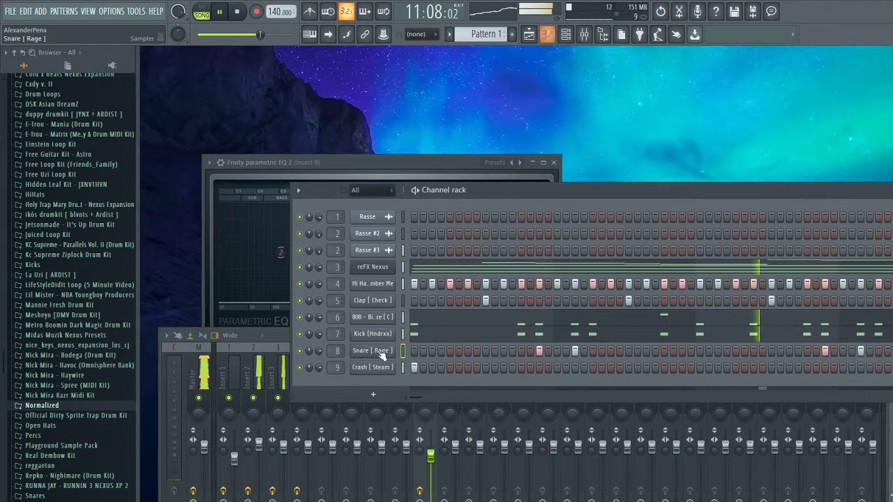
# Add a descending snare roll in pairs on C5, A#4 and A4 at the end of bar 8 and lower mixer track 8's fader
pyautogui.press('F7')
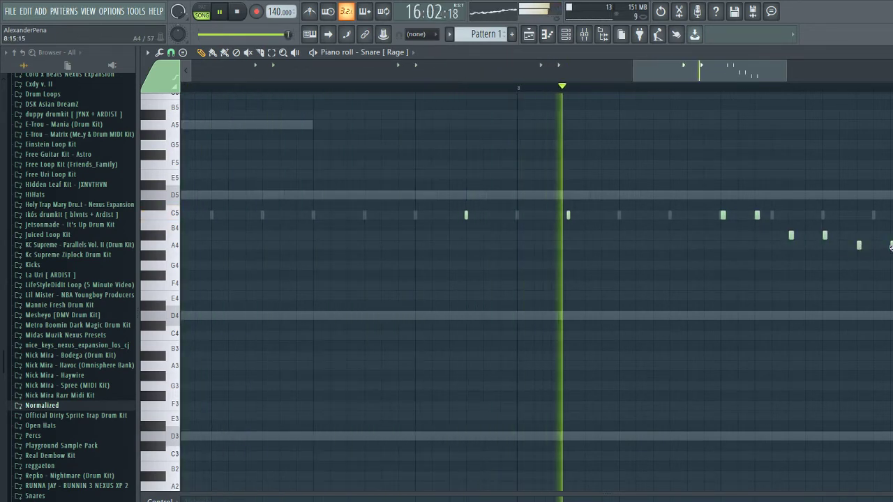
pyautogui.press('F9')
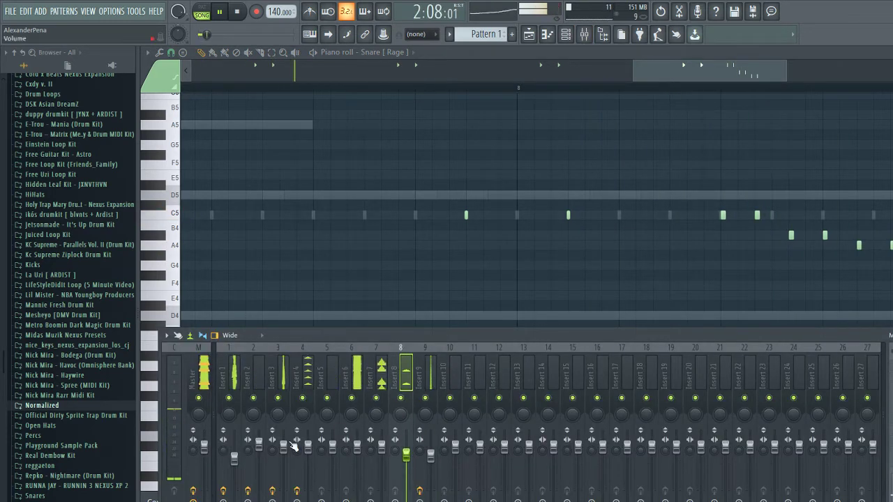
# Look through the whole list of drum kits and sample folders in the browser for further sounds
pyautogui.scroll(-4, 60, 411)
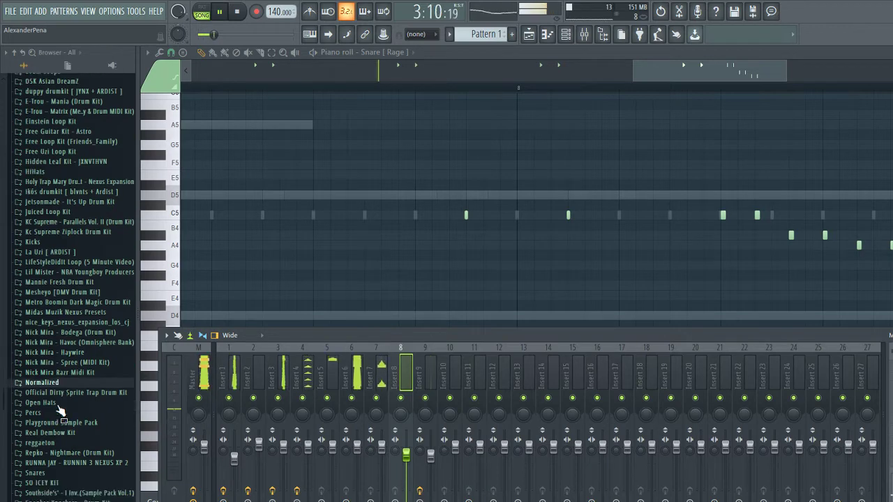
pyautogui.scroll(9, 60, 411)
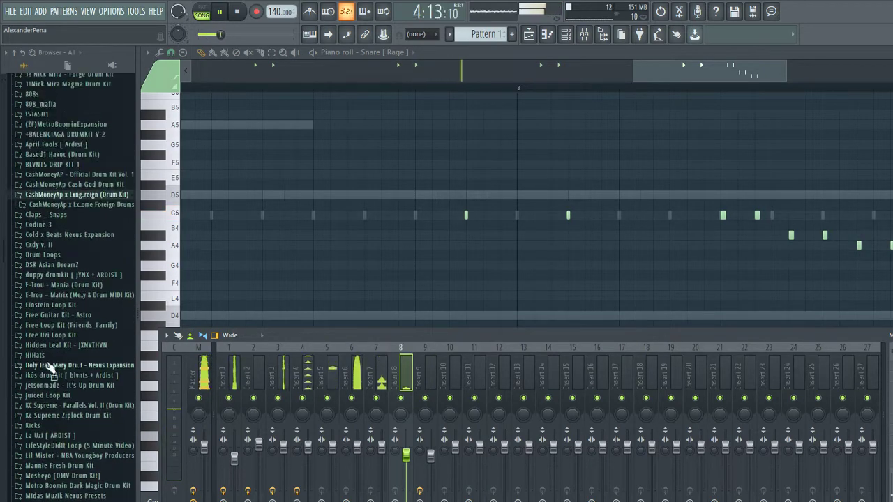
pyautogui.scroll(8, 43, 338)
pyautogui.scroll(-9, 44, 345)
pyautogui.scroll(1, 35, 316)
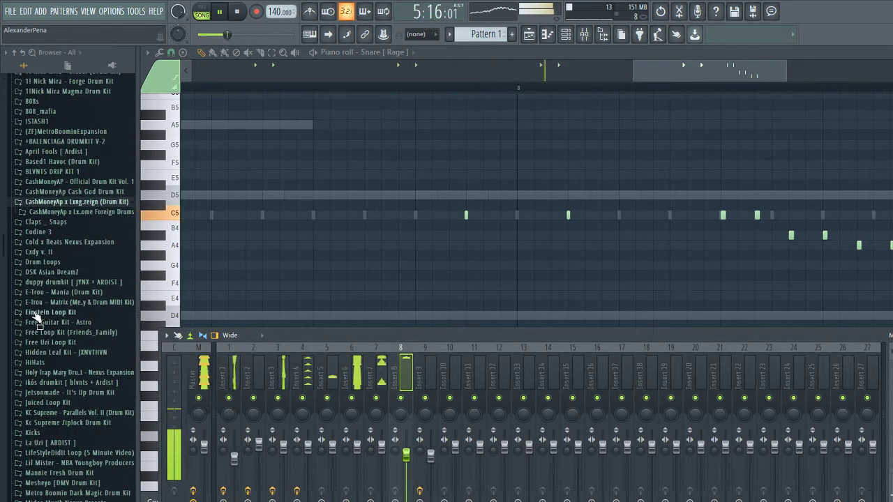
pyautogui.scroll(-4, 55, 366)
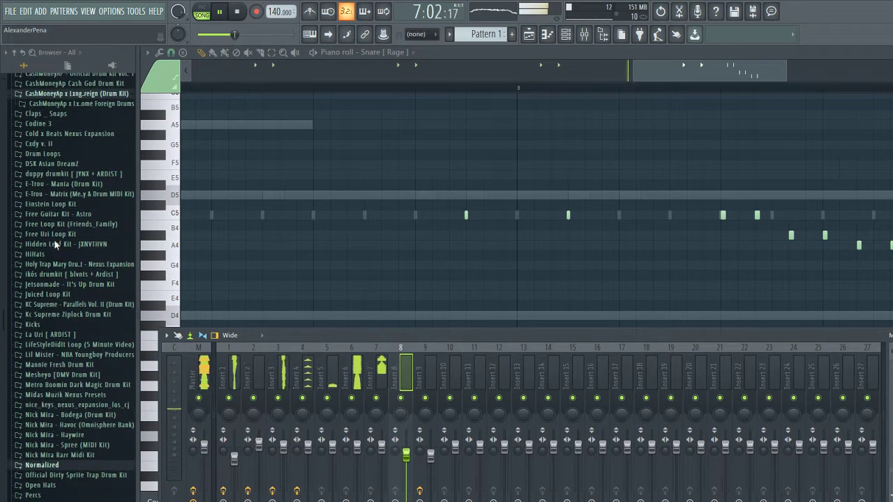
pyautogui.scroll(-10, 60, 249)
pyautogui.scroll(15, 59, 253)
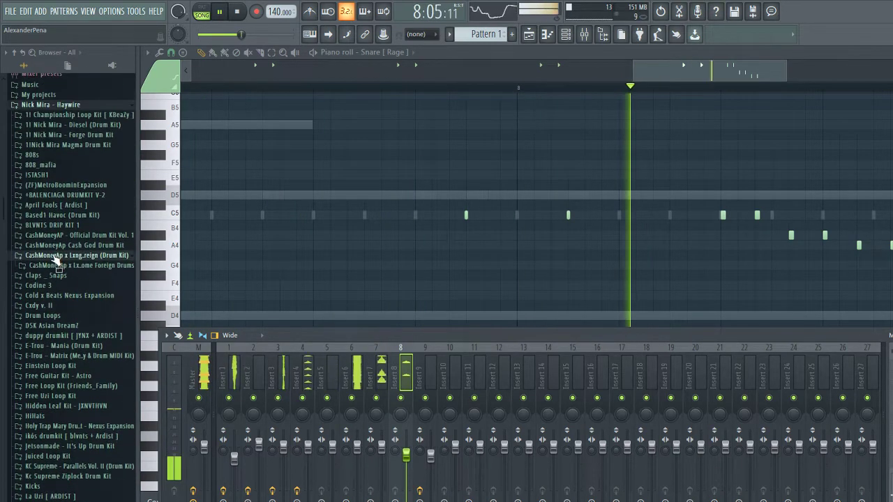
# Delete the sixth hi-hat note of each bar in bars 1 to 4 in the Hi Hat - remember Me piano roll
pyautogui.press('F6')
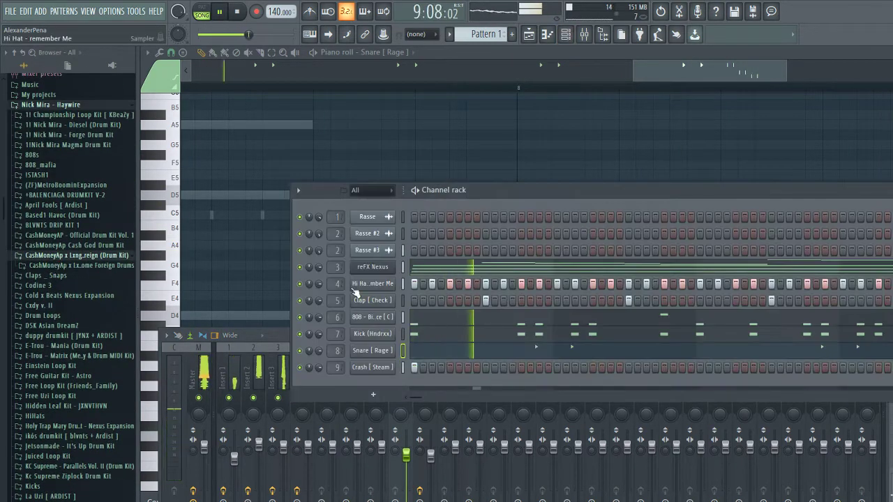
pyautogui.press('F7')
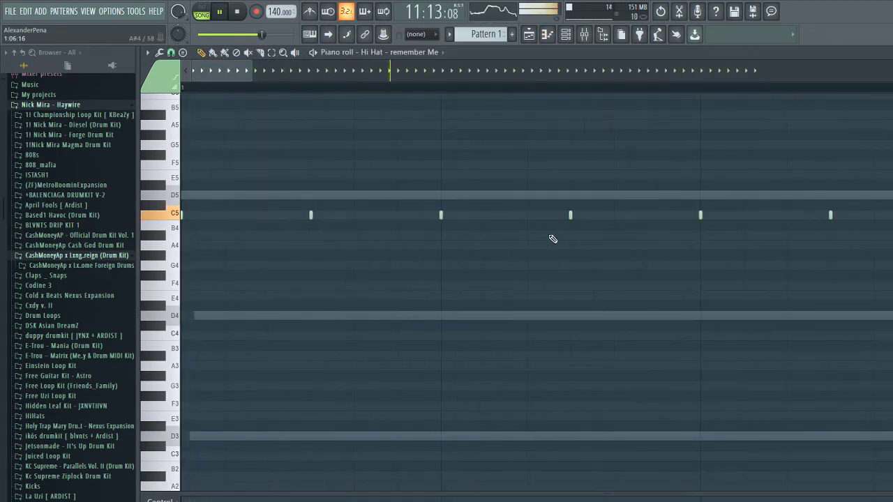
pyautogui.scroll(-3, 767, 237)
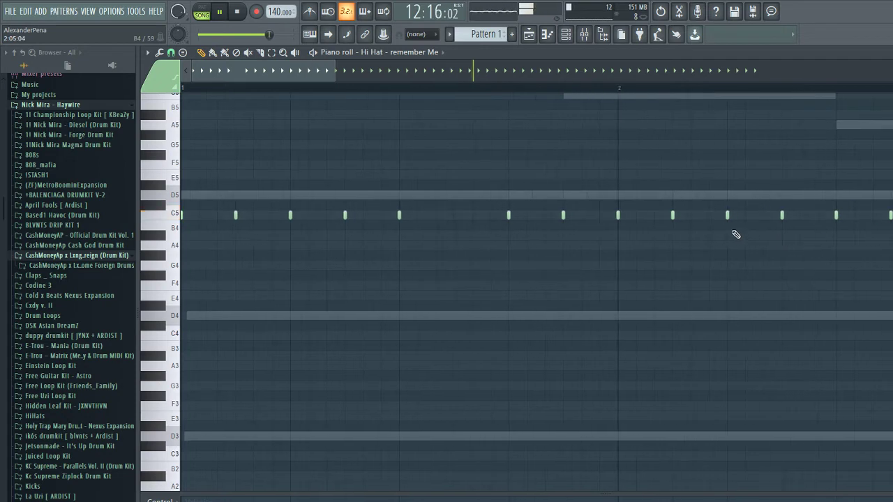
pyautogui.scroll(-1, 732, 237)
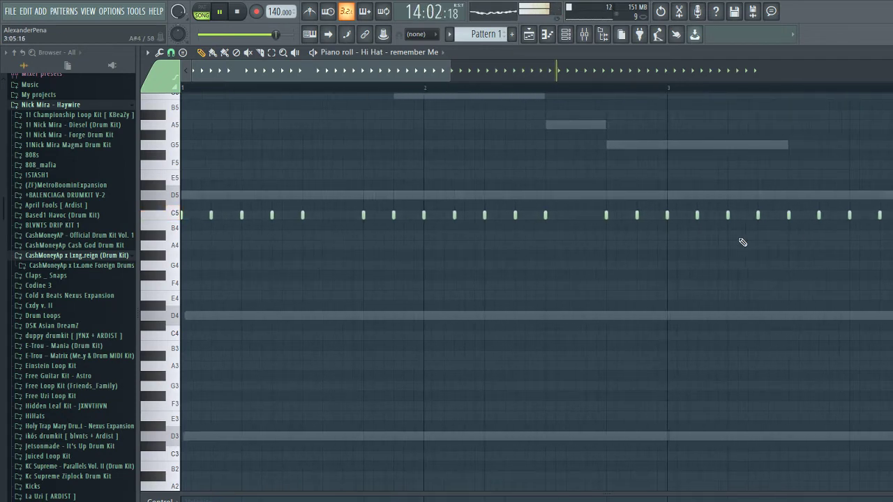
pyautogui.scroll(-1, 818, 218)
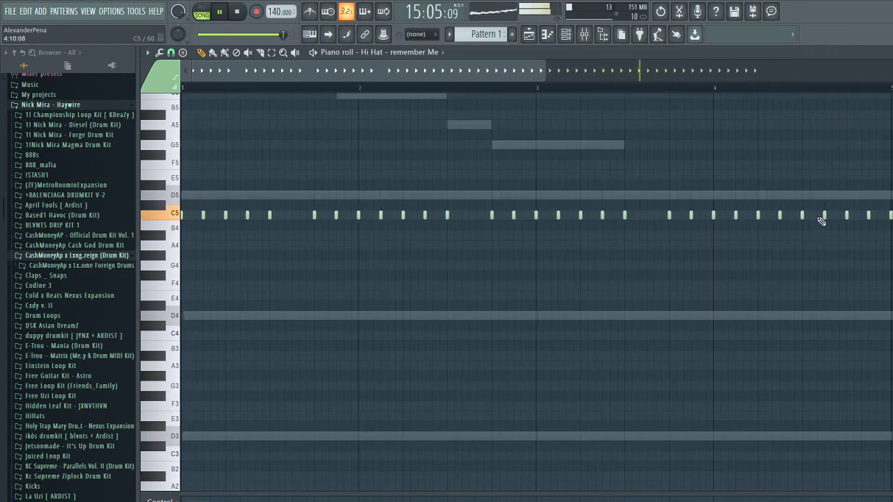
pyautogui.scroll(-3, 830, 237)
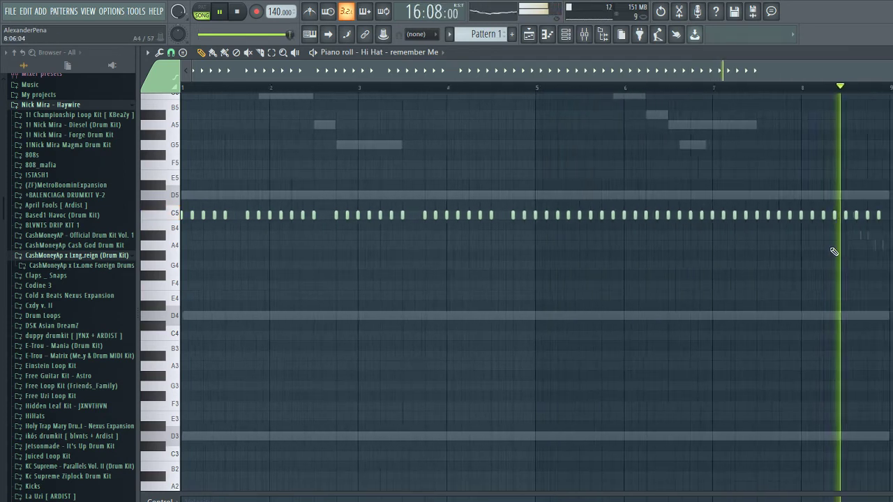
# Replace the hi-hat notes of bars 5 to 8 with a duplicate of bars 1 to 4 and clear the selection
pyautogui.moveTo(871, 268); pyautogui.dragTo(476, 149)
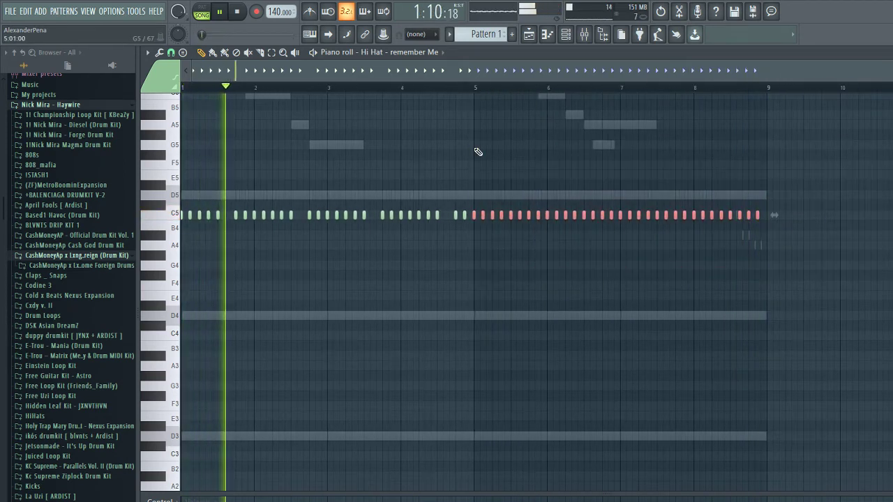
pyautogui.press('Delete')
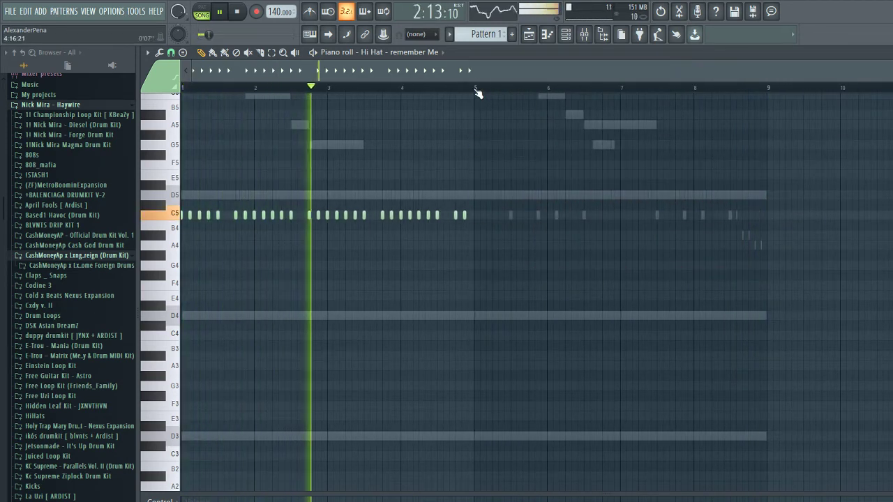
pyautogui.moveTo(474, 88); pyautogui.dragTo(305, 98)
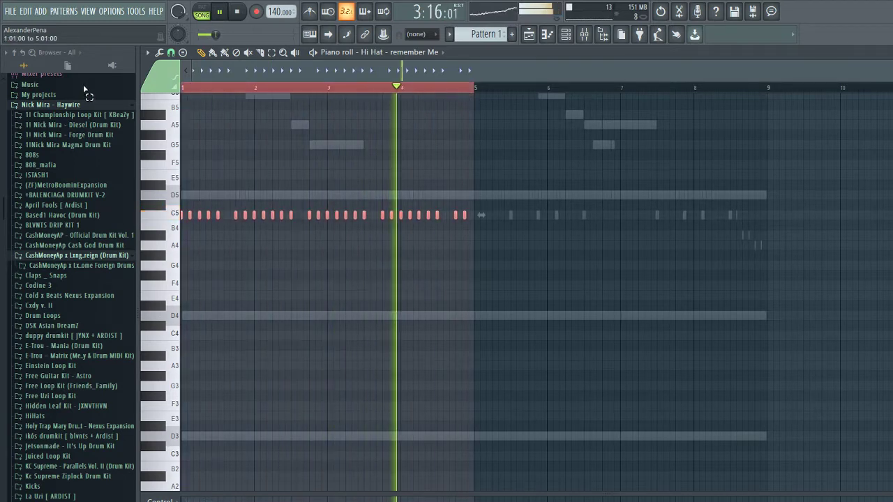
pyautogui.hotkey('ctrl', 'b')
pyautogui.scroll(3, 558, 88)
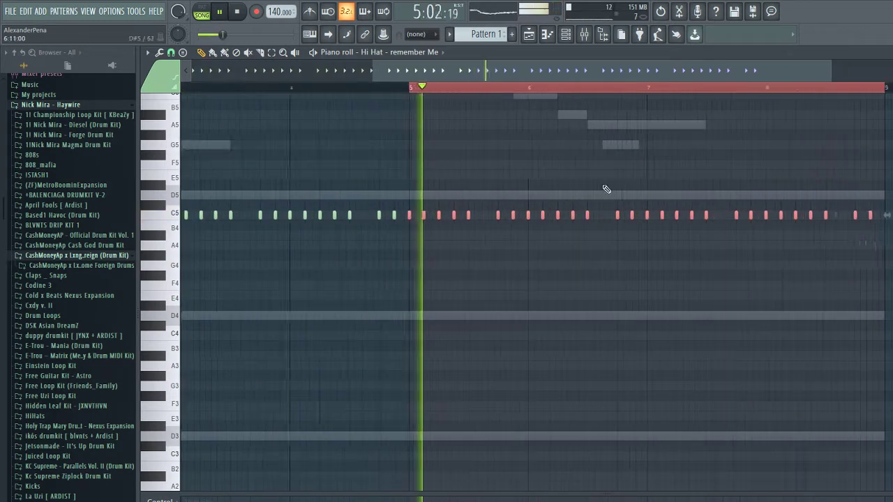
pyautogui.click(562, 89)
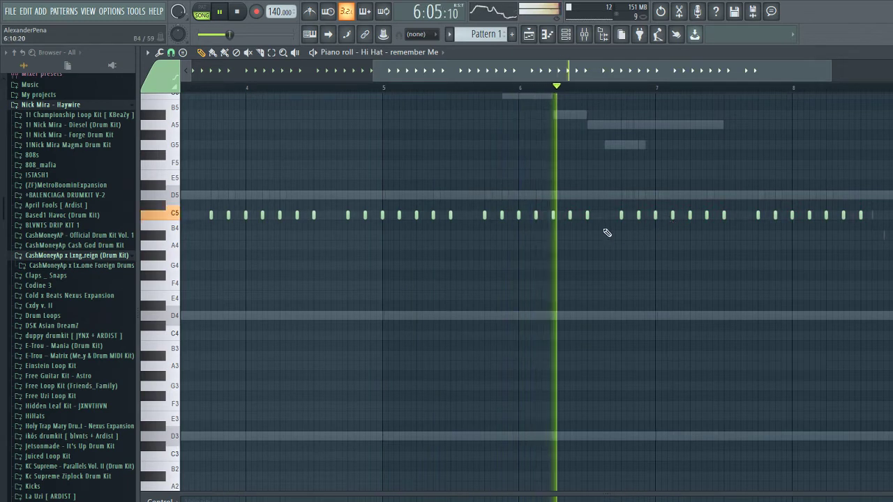
# Fill the hi-hat gap in bar 1 with two A#4 notes, play the pattern and stop playback
pyautogui.scroll(-3, 205, 235)
pyautogui.press('space')
pyautogui.scroll(5, 289, 223)
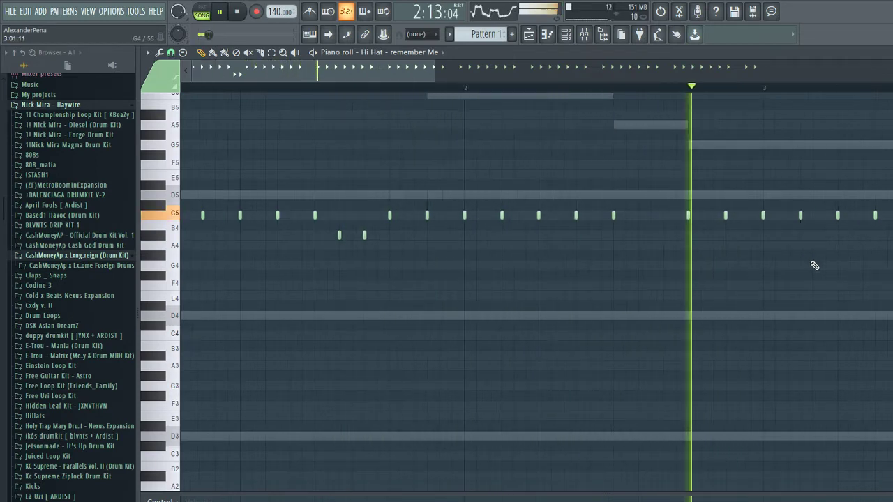
pyautogui.press('space')
pyautogui.keyDown('ctrl'); pyautogui.scroll(2, 661, 244); pyautogui.keyUp('ctrl')
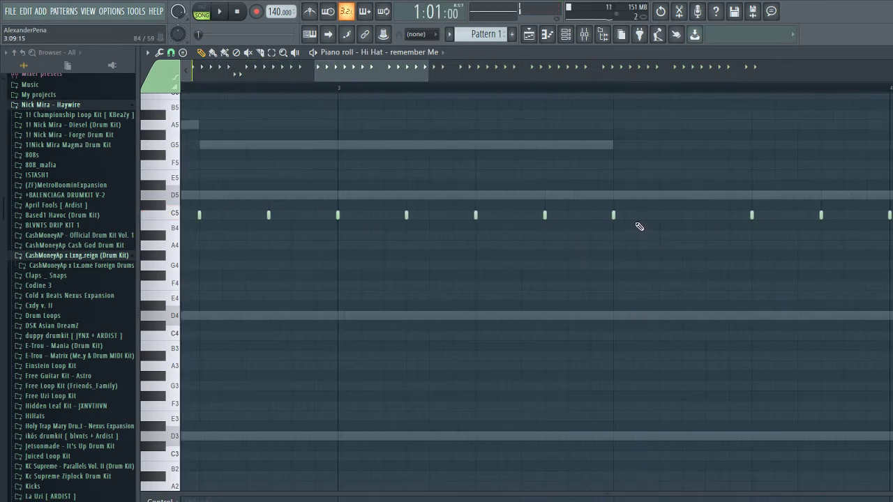
# Fill the hi-hat gap midway through bar 3 with a roll of three evenly spaced C4 notes and play the pattern
pyautogui.moveTo(697, 228); pyautogui.dragTo(554, 183)
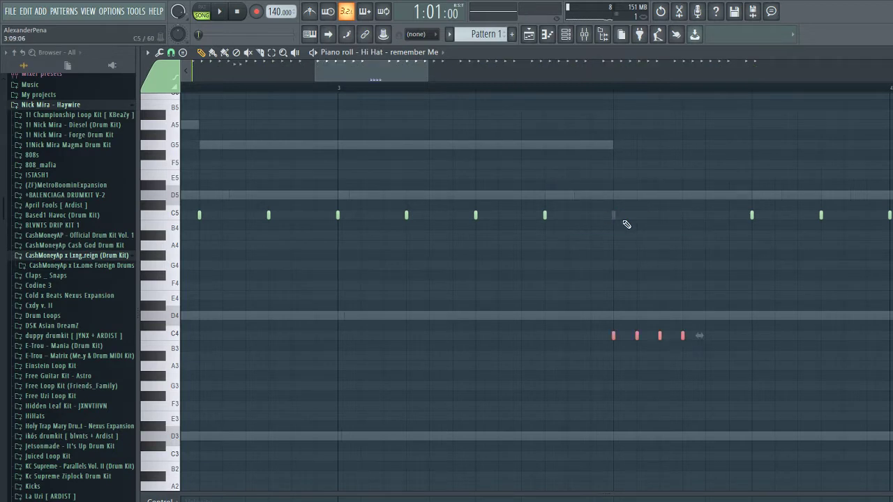
pyautogui.keyDown('ctrl'); pyautogui.scroll(-2, 675, 245); pyautogui.keyUp('ctrl')
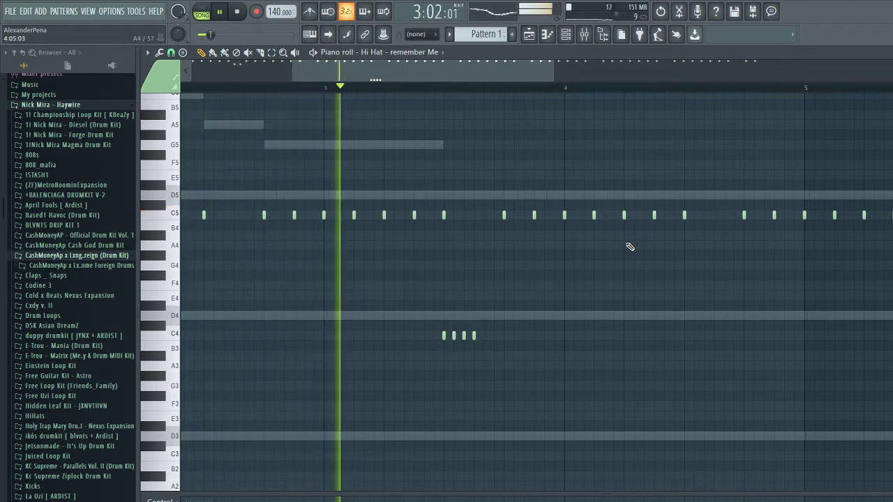
pyautogui.press('space')
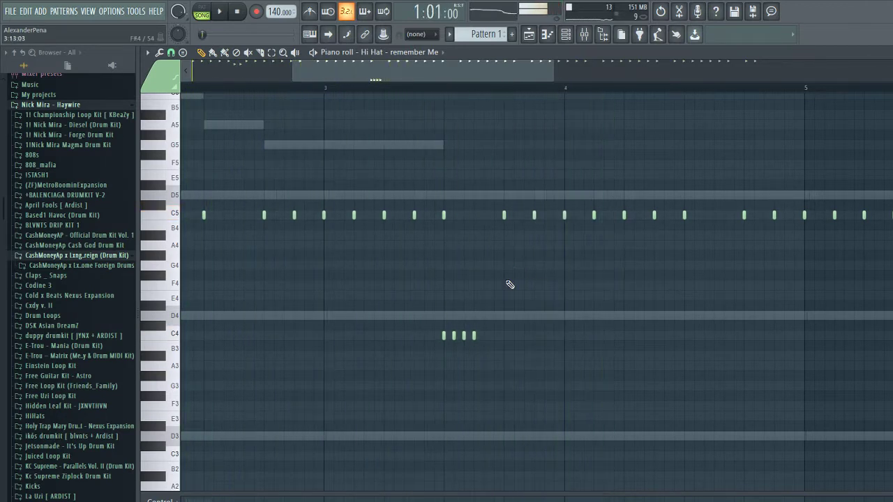
pyautogui.keyDown('ctrl'); pyautogui.scroll(2, 487, 330); pyautogui.keyUp('ctrl')
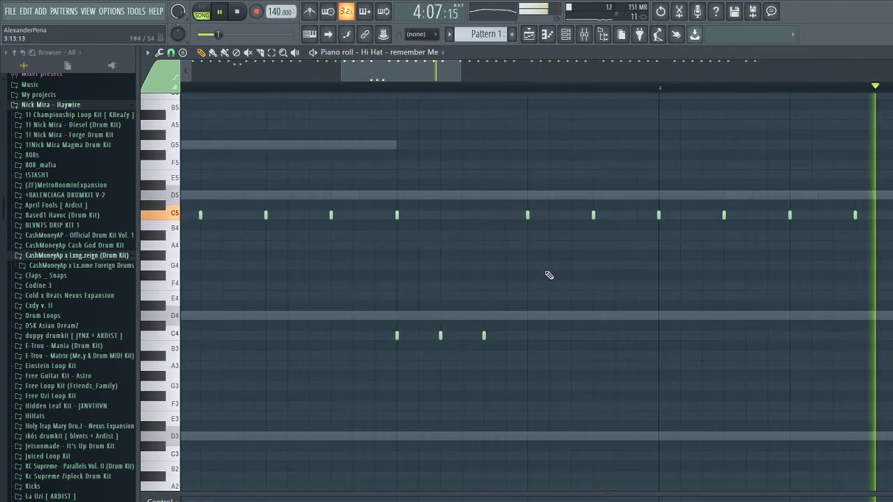
pyautogui.keyDown('ctrl'); pyautogui.scroll(-4, 520, 276); pyautogui.keyUp('ctrl')
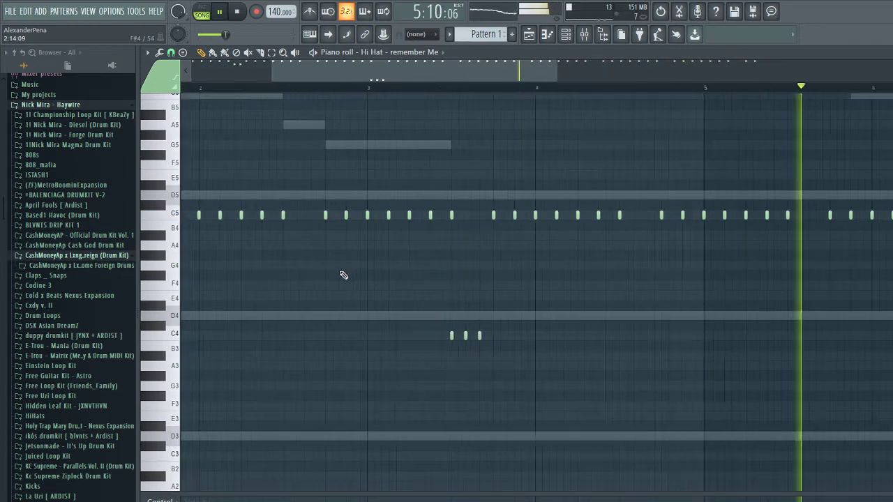
# Add two C5 notes between the third and fourth hi-hats of bar 3 to form a fast roll and replay the pattern
pyautogui.keyDown('ctrl'); pyautogui.scroll(3, 391, 263); pyautogui.keyUp('ctrl')
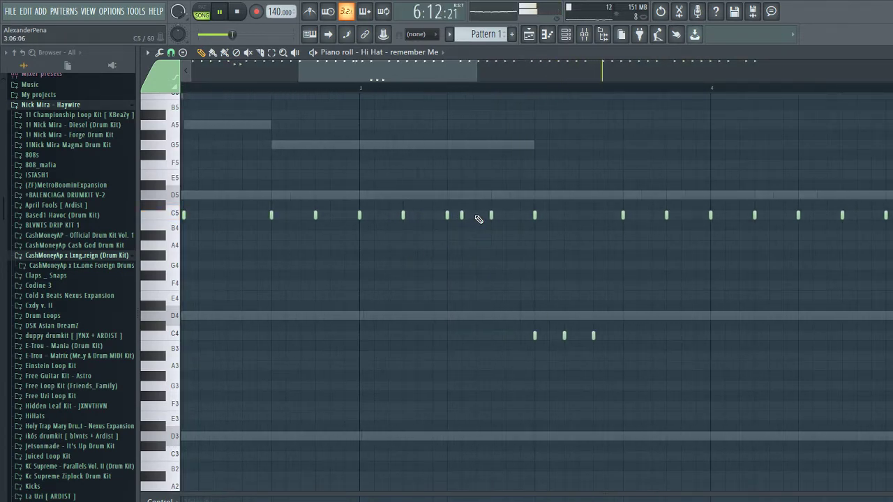
pyautogui.press('space')
pyautogui.scroll(-4, 692, 261)
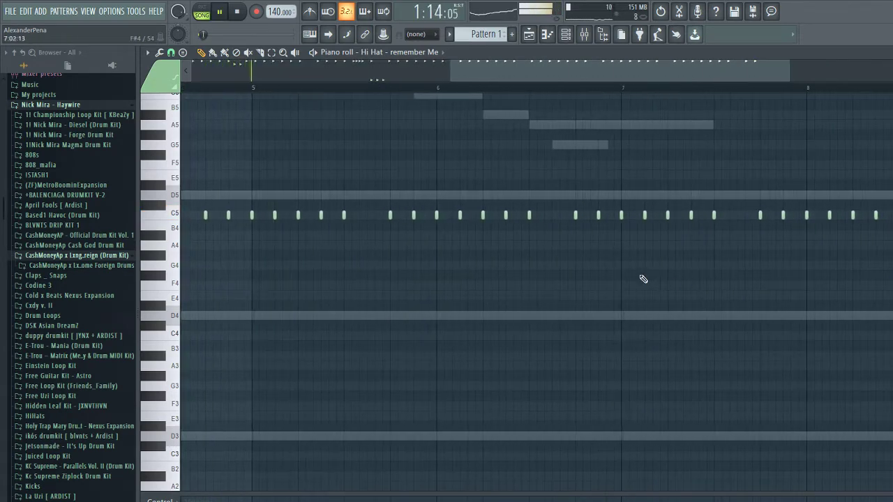
pyautogui.scroll(3, 558, 252)
pyautogui.scroll(-4, 255, 247)
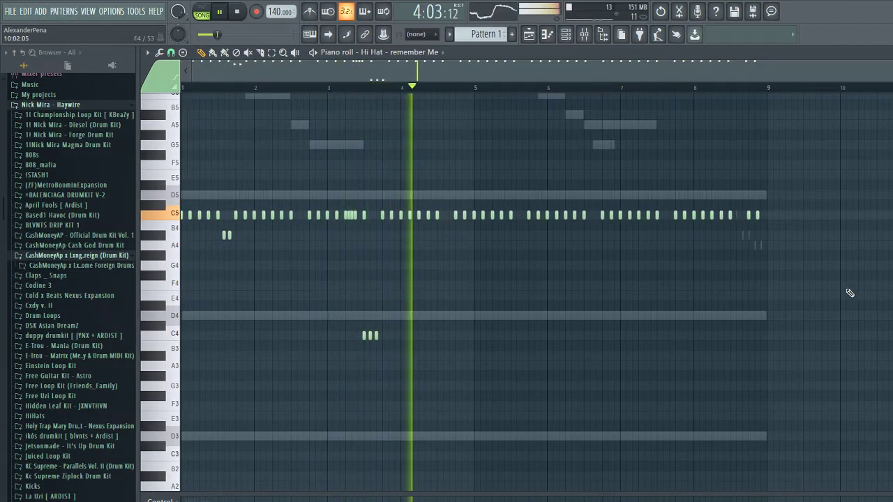
# Delete all hi-hat notes in bars 5 to 8 and stop playback
pyautogui.moveTo(887, 342); pyautogui.dragTo(576, 169)
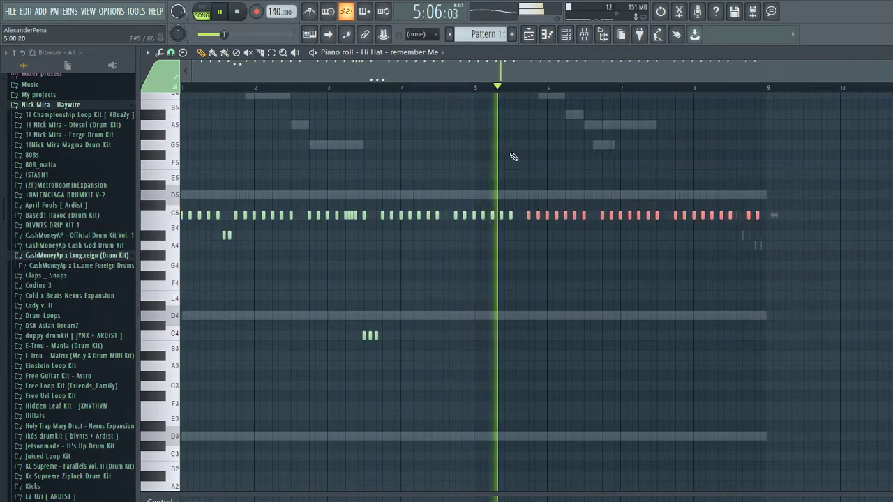
pyautogui.moveTo(802, 339); pyautogui.dragTo(477, 166)
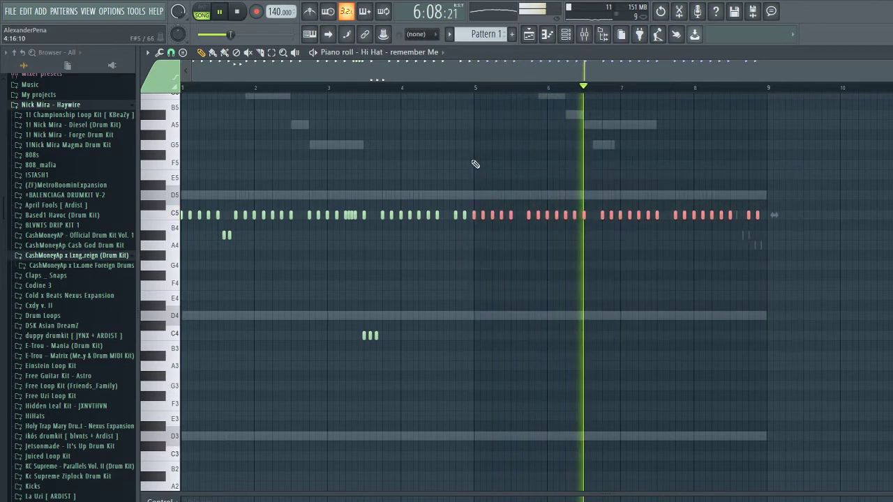
pyautogui.press('Delete')
pyautogui.press('space')
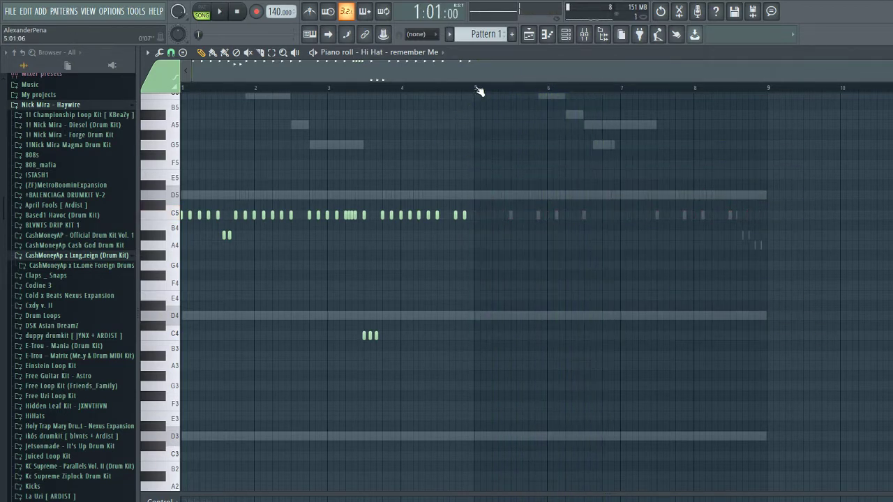
# Duplicate the hi-hat notes of bars 1 to 4 into bars 5 to 8 during playback and clear the selection
pyautogui.moveTo(479, 90); pyautogui.dragTo(183, 91)
pyautogui.scroll(5, 1, 96)
pyautogui.press('space')
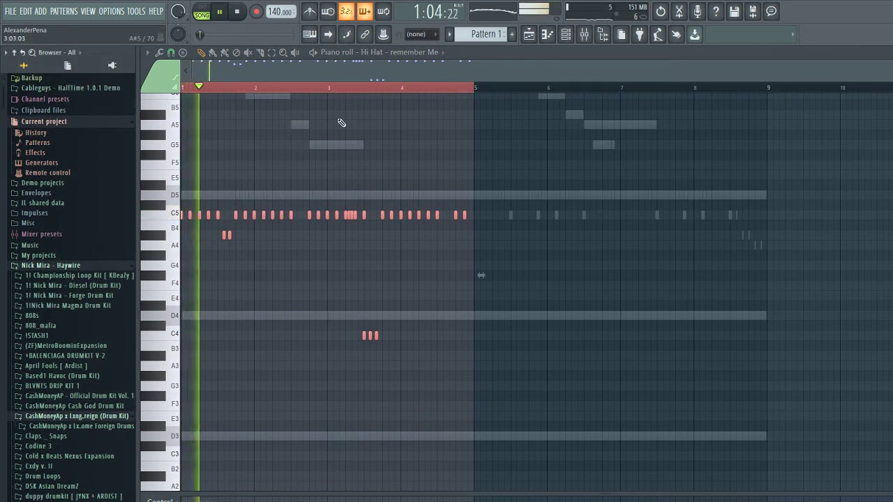
pyautogui.moveTo(478, 94); pyautogui.dragTo(182, 91)
pyautogui.hotkey('ctrl', 'b')
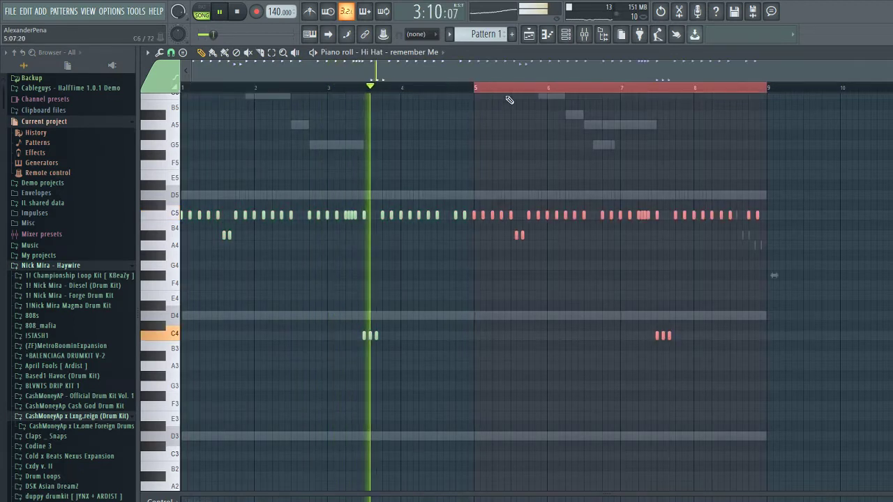
pyautogui.hotkey('ctrl', 'd')
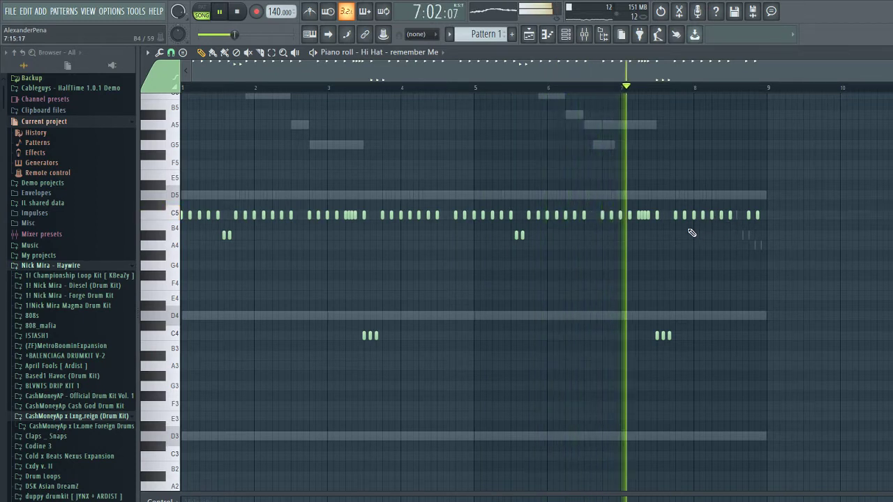
# Replace the last two C5 hi-hats of bar 8 with a descending roll of one C5, two A#4 and two A4 notes
pyautogui.scroll(2, 760, 232)
pyautogui.scroll(2, 781, 232)
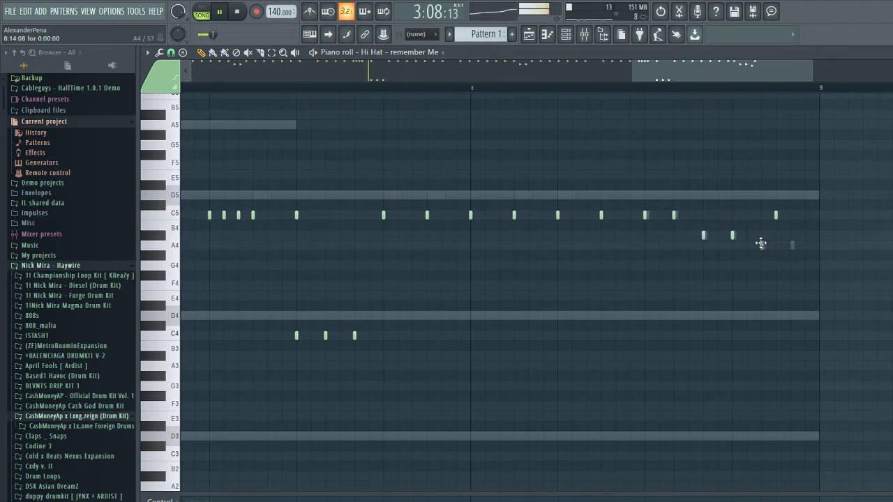
pyautogui.scroll(-4, 680, 202)
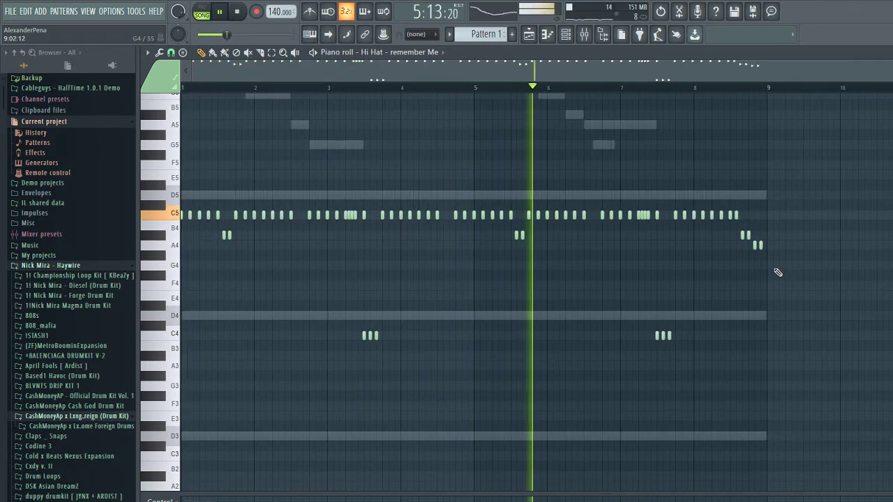
# Show the channel rack and collapse the Nick Mira - Haywire folder in the browser
pyautogui.press('F6')
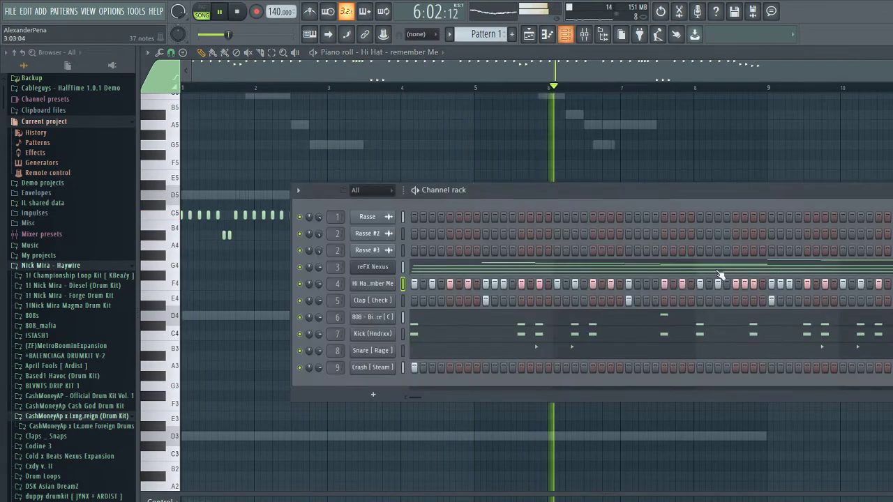
pyautogui.click(35, 266)
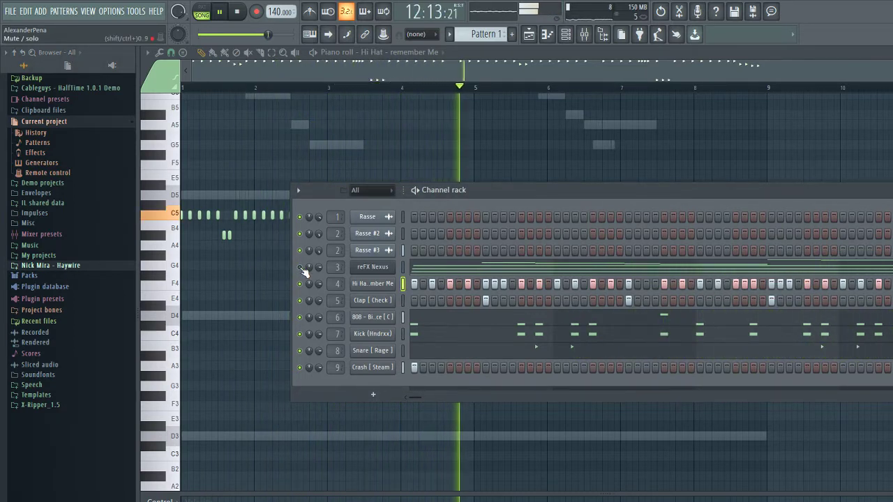
# Try to trim the start of the Rasse #2 audio clip at bar 13 in the playlist
pyautogui.press('F5')
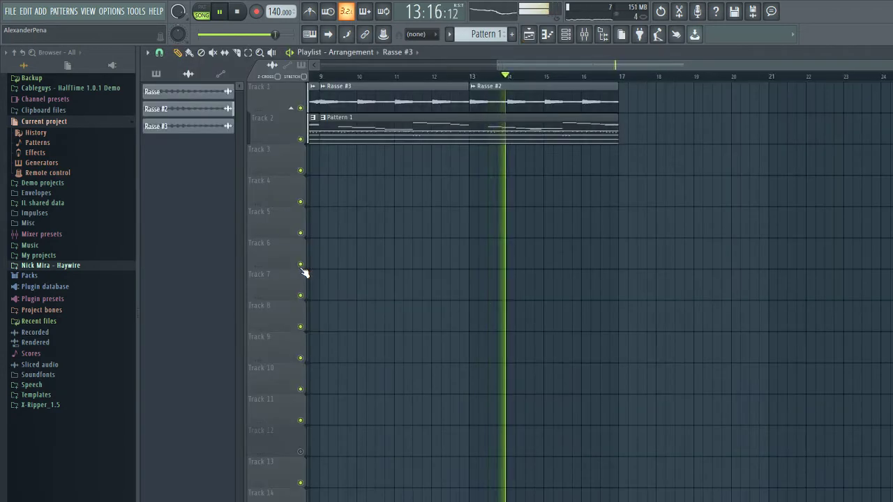
pyautogui.press('F5')
pyautogui.press('F5')
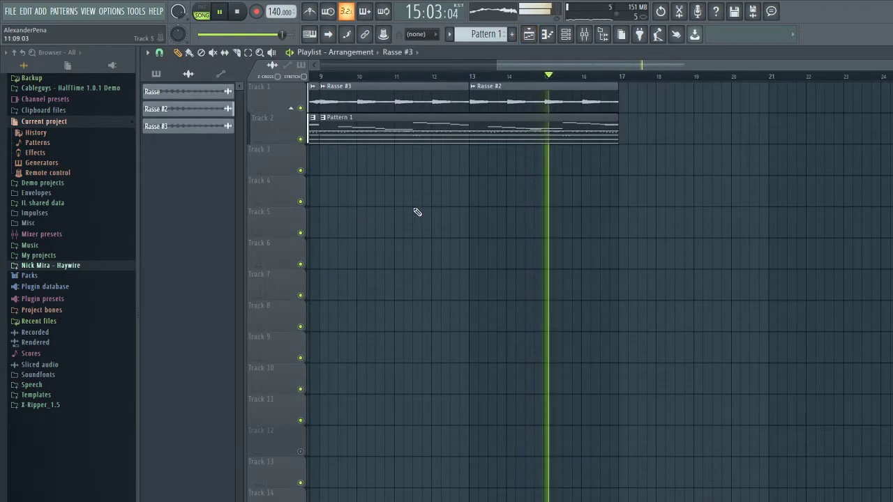
pyautogui.scroll(6, 583, 186)
pyautogui.scroll(2, 699, 180)
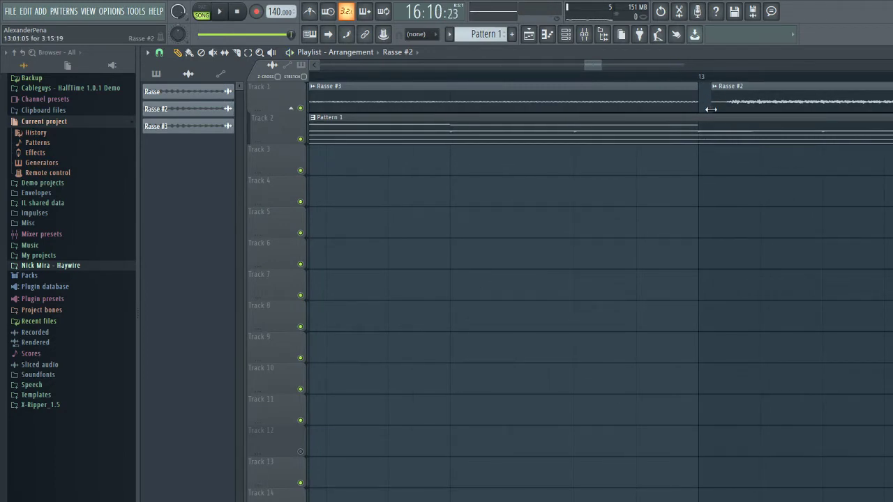
pyautogui.moveTo(711, 110)
pyautogui.mouseDown()
pyautogui.moveTo(719, 112)
pyautogui.moveTo(707, 106)
pyautogui.mouseUp()
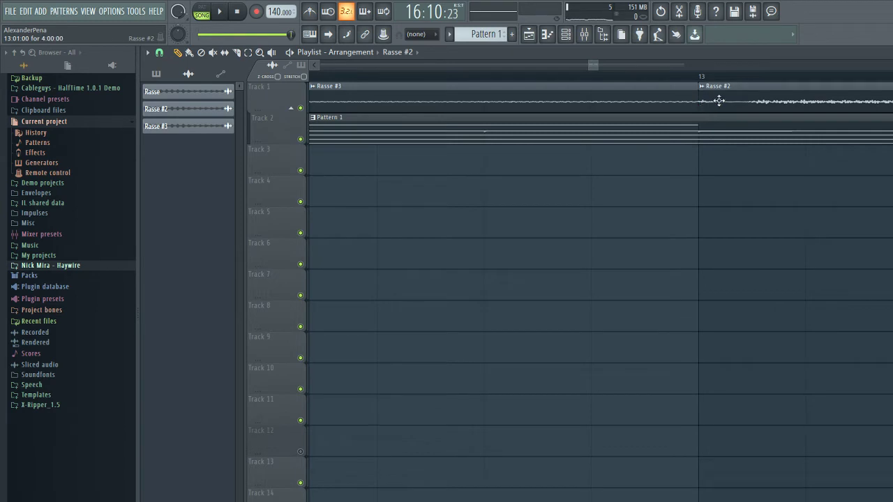
pyautogui.hotkey('ctrl', 'z')
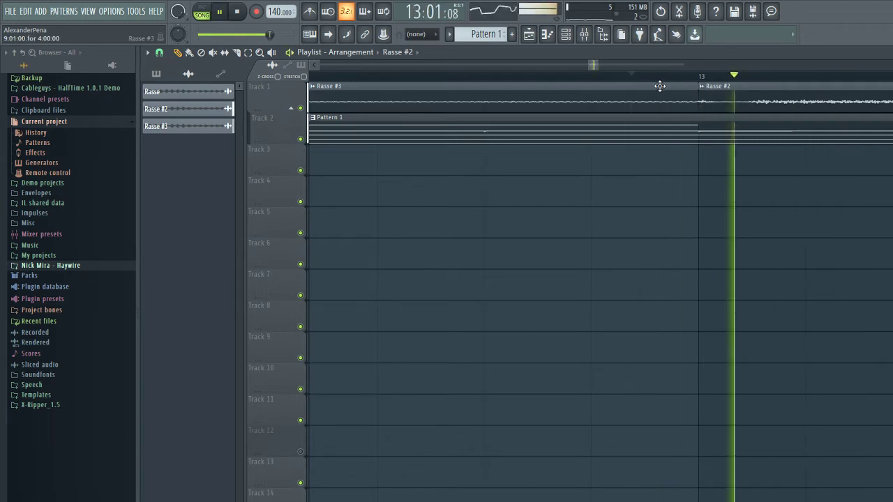
pyautogui.moveTo(700, 104); pyautogui.dragTo(733, 104)
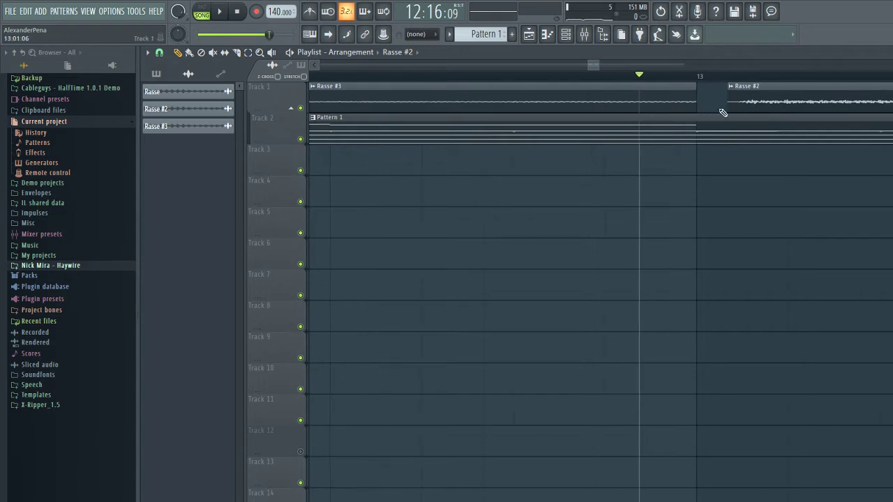
pyautogui.moveTo(699, 109); pyautogui.dragTo(729, 110)
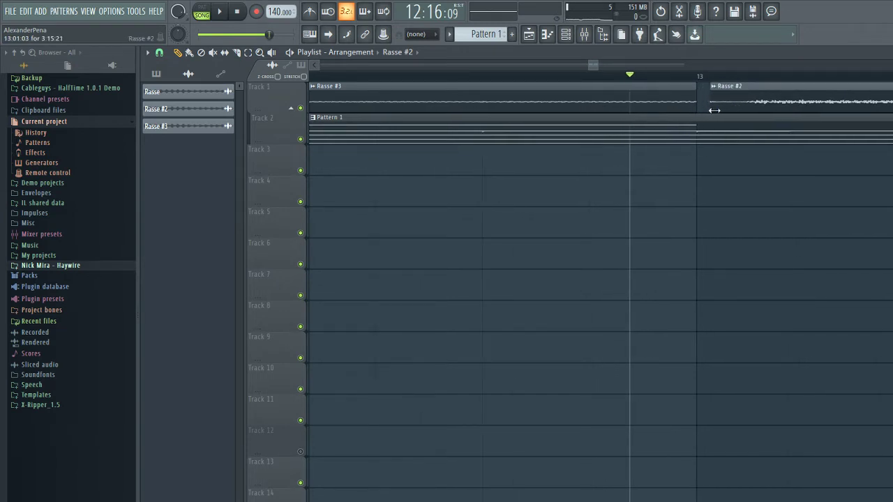
pyautogui.moveTo(715, 110); pyautogui.dragTo(697, 195)
pyautogui.scroll(-4, 698, 195)
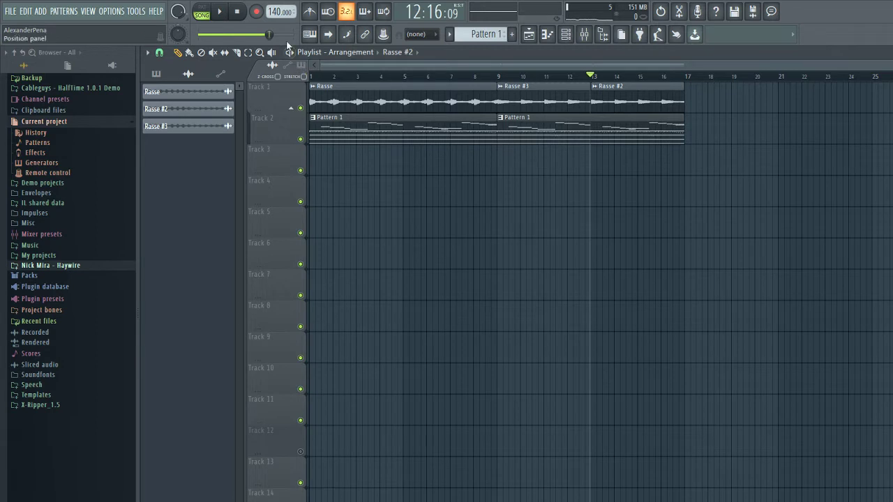
# Split the first Pattern 1 clip by channel and place the reFX Nexus, Hi Hat and Clap clips on Tracks 3, 4 and 5 at bar 1
pyautogui.click(244, 12)
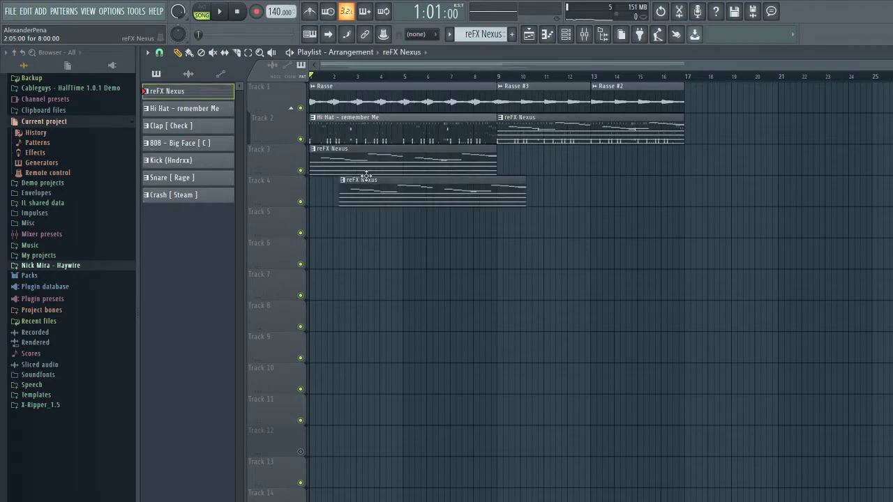
pyautogui.rightClick(366, 176)
pyautogui.moveTo(321, 129); pyautogui.dragTo(313, 185)
pyautogui.click(328, 125)
pyautogui.click(313, 216)
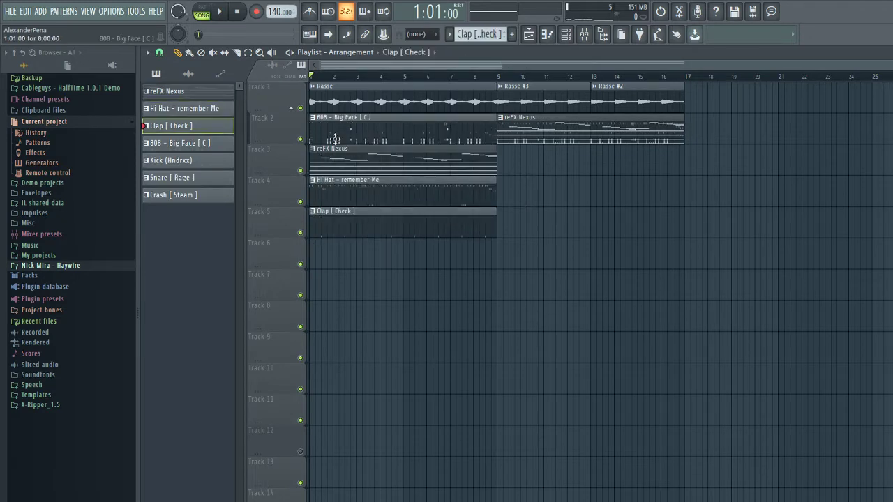
# Place the 808, Kick, Snare and Crash clips on separate tracks below the Clap at bar 1 and shift the whole stack up one track
pyautogui.moveTo(335, 138); pyautogui.dragTo(317, 264)
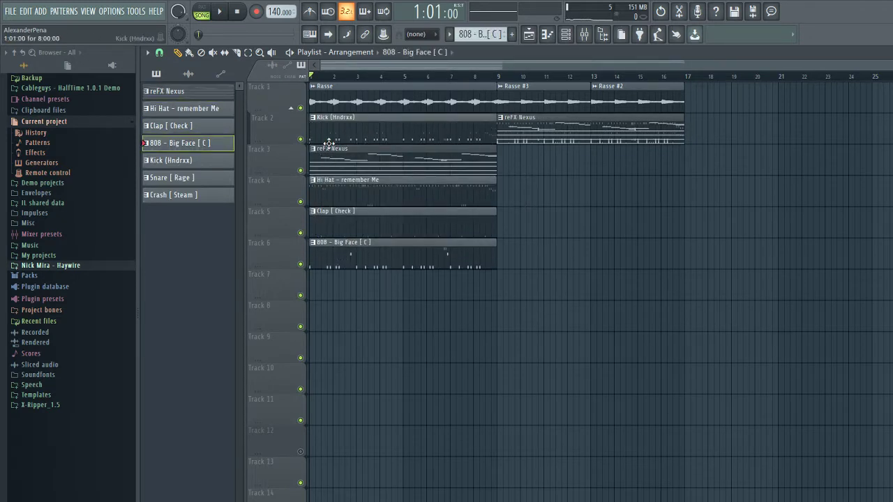
pyautogui.moveTo(328, 143); pyautogui.dragTo(289, 309)
pyautogui.moveTo(313, 123); pyautogui.dragTo(314, 324)
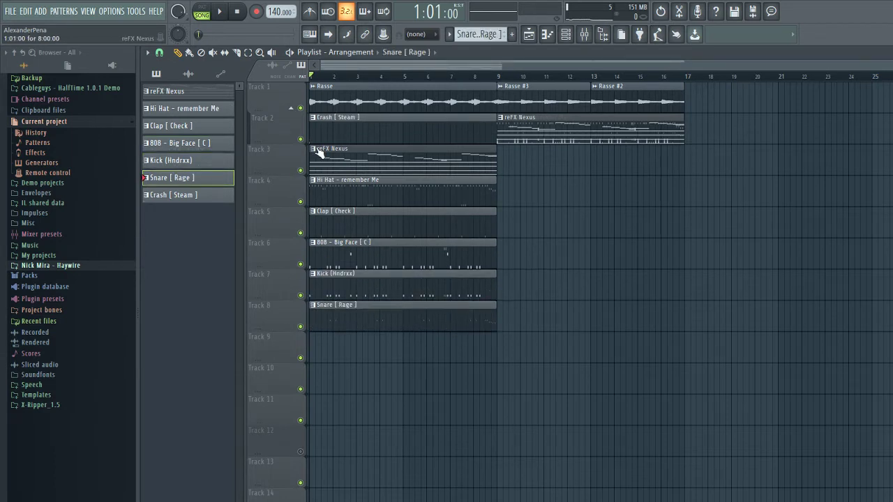
pyautogui.moveTo(319, 118); pyautogui.dragTo(313, 338)
pyautogui.moveTo(377, 394); pyautogui.dragTo(336, 126)
# Delete the old combined pattern clip at bar 9 and duplicate the stack of separated clips from bars 1 to 8 into bars 9 to 16
pyautogui.moveTo(705, 205); pyautogui.dragTo(538, 115)
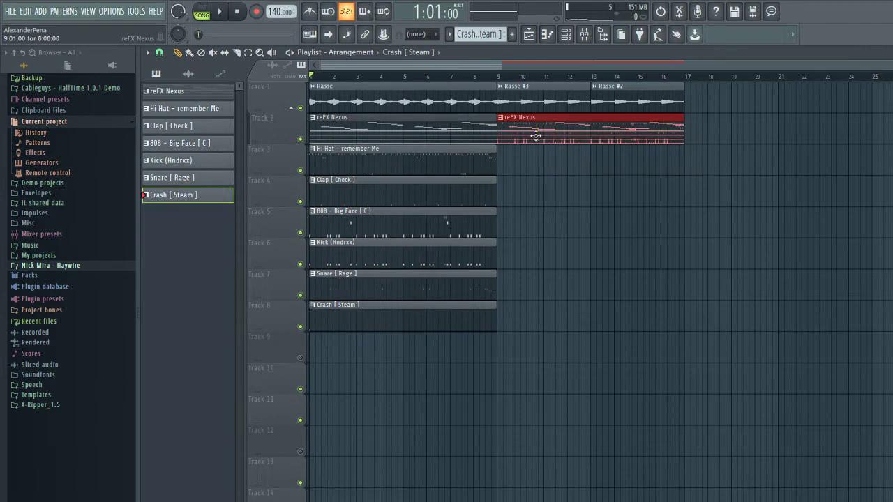
pyautogui.press('Delete')
pyautogui.moveTo(540, 396); pyautogui.dragTo(296, 114)
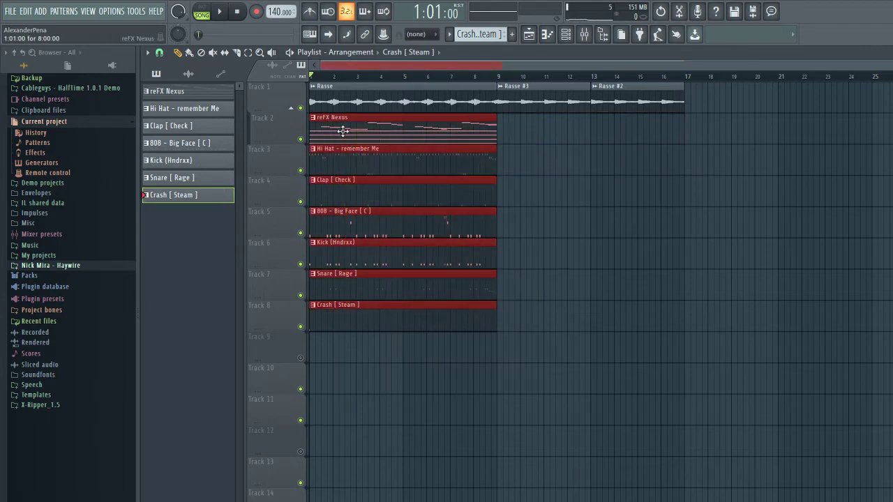
pyautogui.hotkey('ctrl', 'b')
pyautogui.click(459, 354)
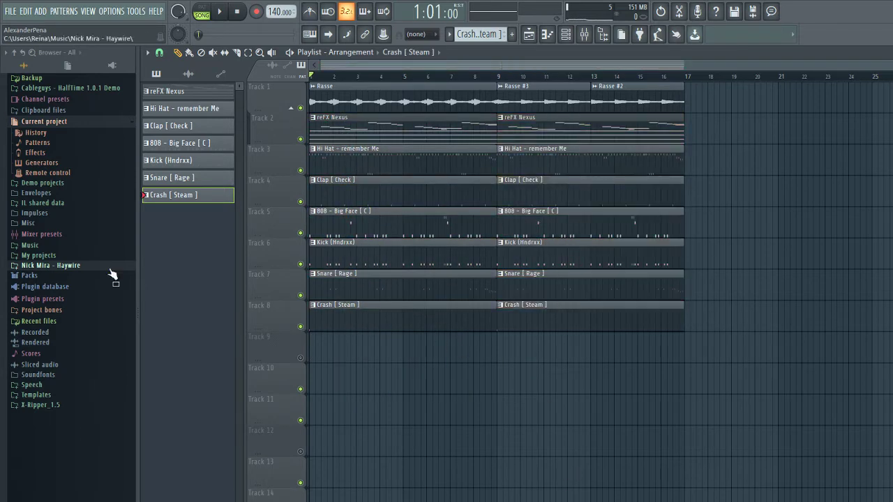
# Place the Beatzgod TAG sample on Track 9 at bar 1 and MW - FX (12) on Track 10 at bar 7 from The Official Mike Will Made It kit
pyautogui.click(45, 274)
pyautogui.scroll(-15, 55, 348)
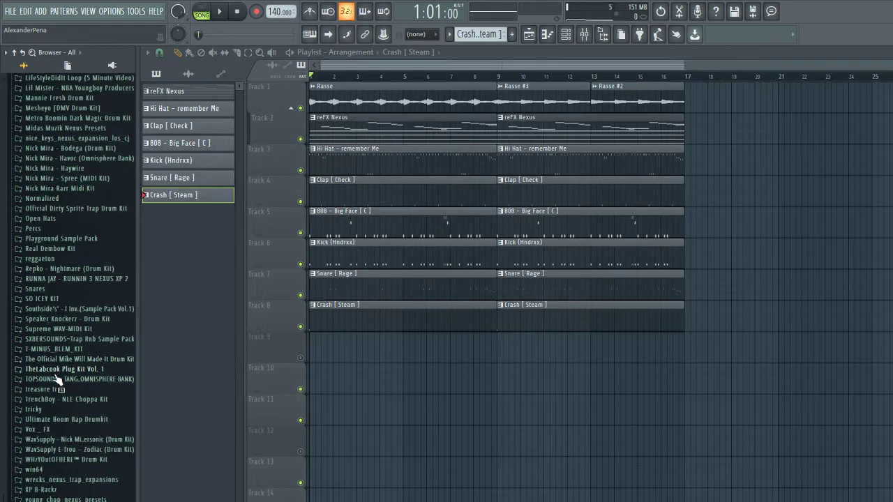
pyautogui.click(63, 360)
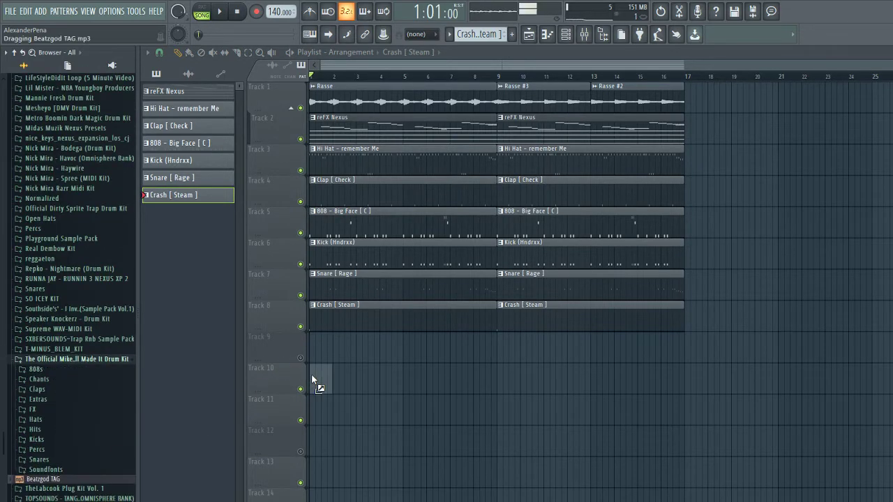
pyautogui.moveTo(311, 354); pyautogui.dragTo(312, 355)
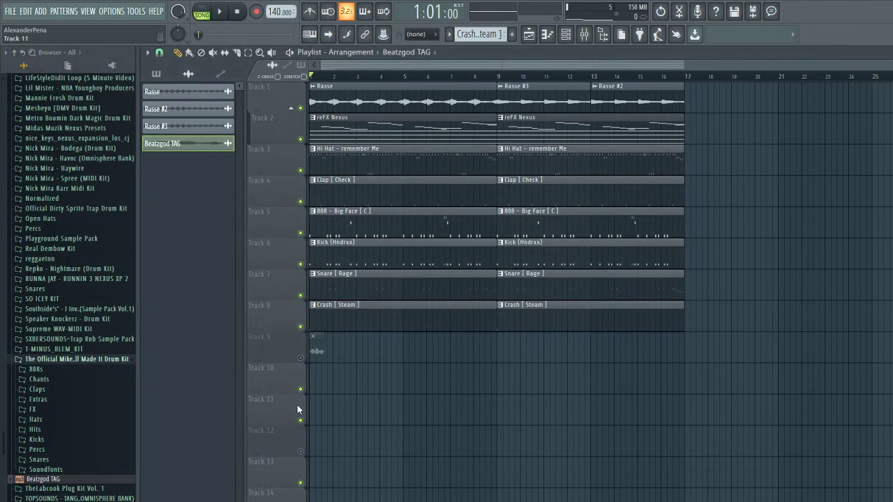
pyautogui.click(30, 411)
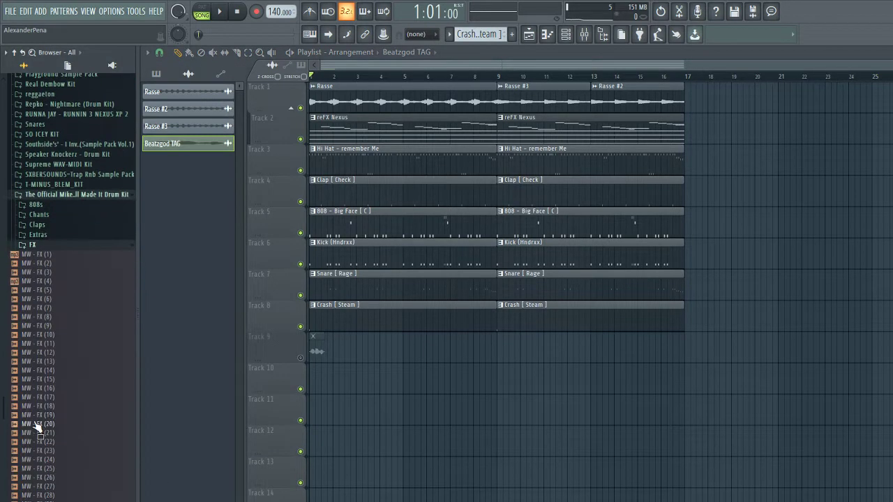
pyautogui.moveTo(374, 365); pyautogui.dragTo(467, 386)
# Route the Beatzgod TAG channel to mixer insert 10 and the MW - FX (12) channel to insert 11
pyautogui.press('F9')
pyautogui.press('F6')
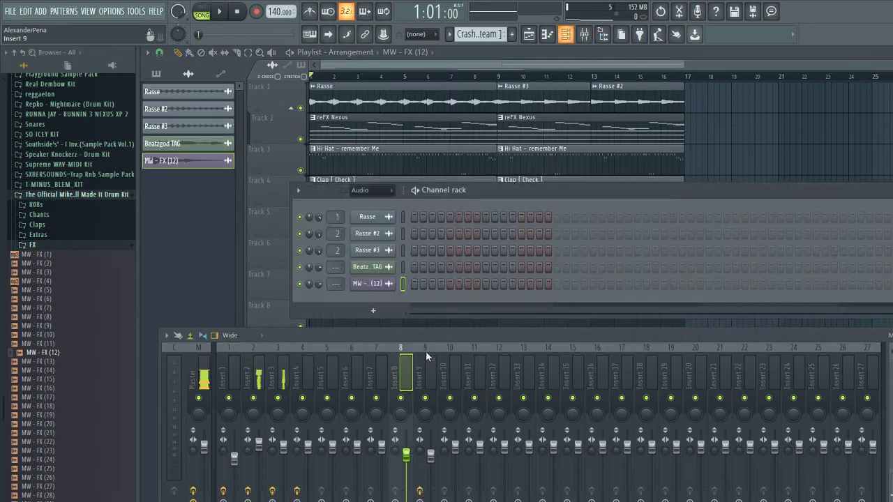
pyautogui.scroll(11, 339, 273)
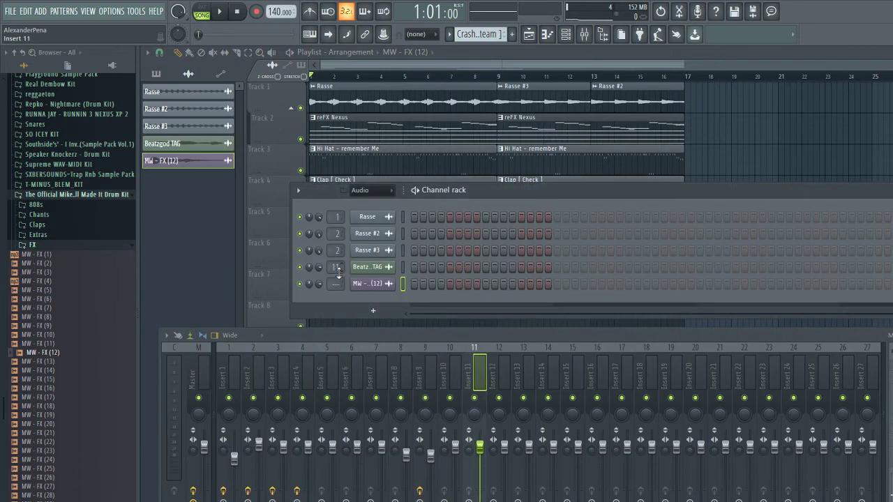
pyautogui.scroll(-3, 339, 273)
pyautogui.click(371, 193)
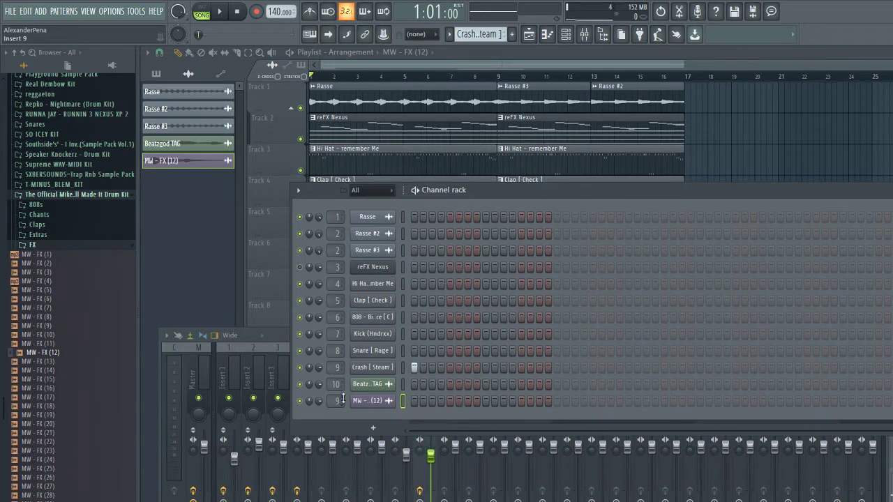
pyautogui.press('F9')
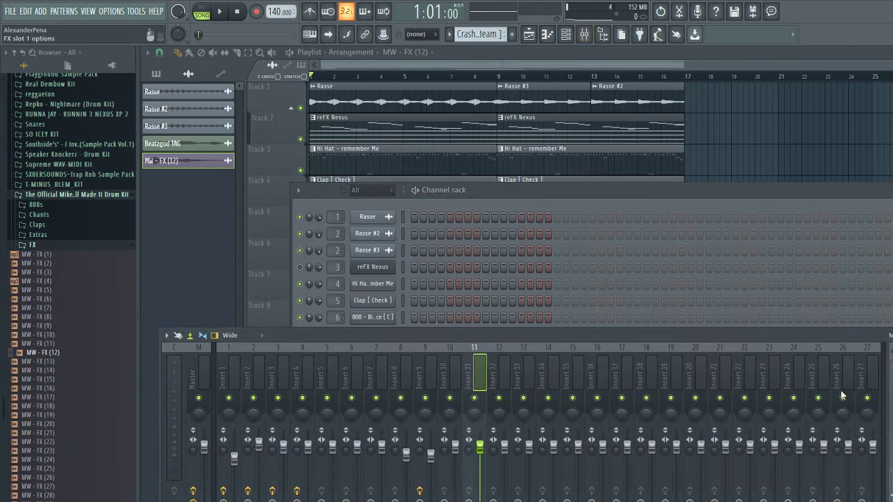
# Load Fruity parametric EQ 2 and Fruity Reeverb 2 on inserts 10 and 11, plus Fruity delay 2 on insert 10
pyautogui.click(891, 390)
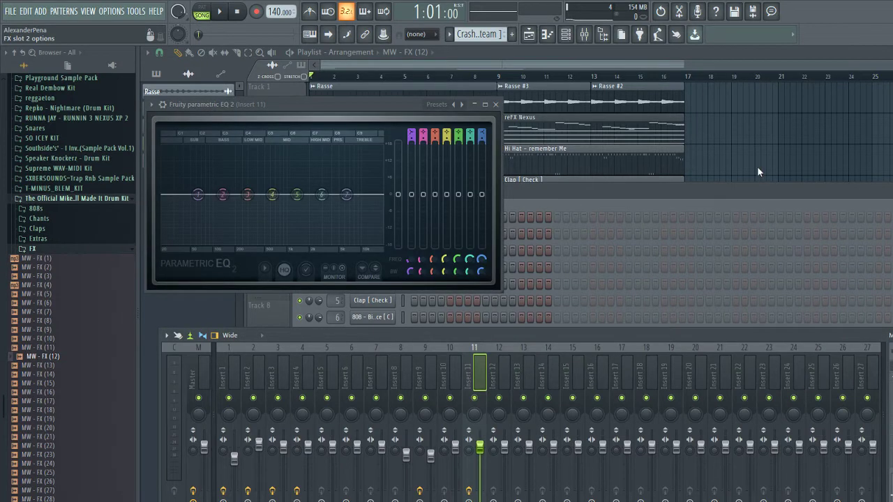
pyautogui.press('Left')
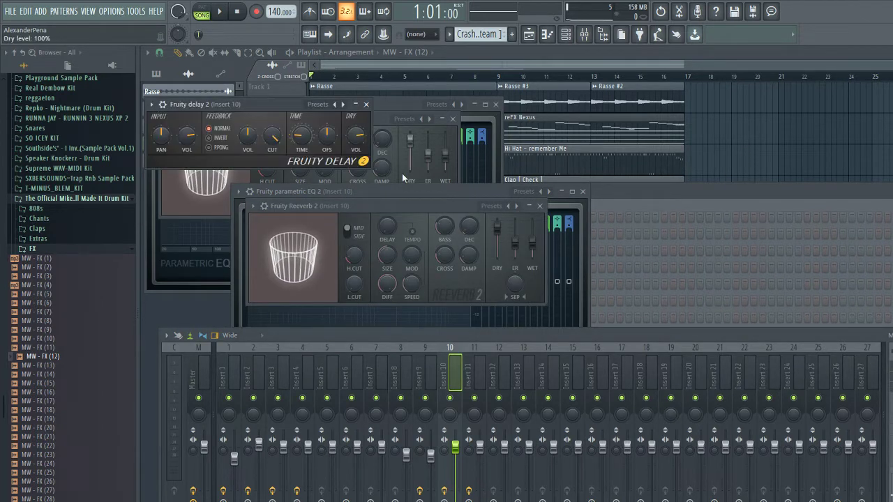
pyautogui.click(367, 104)
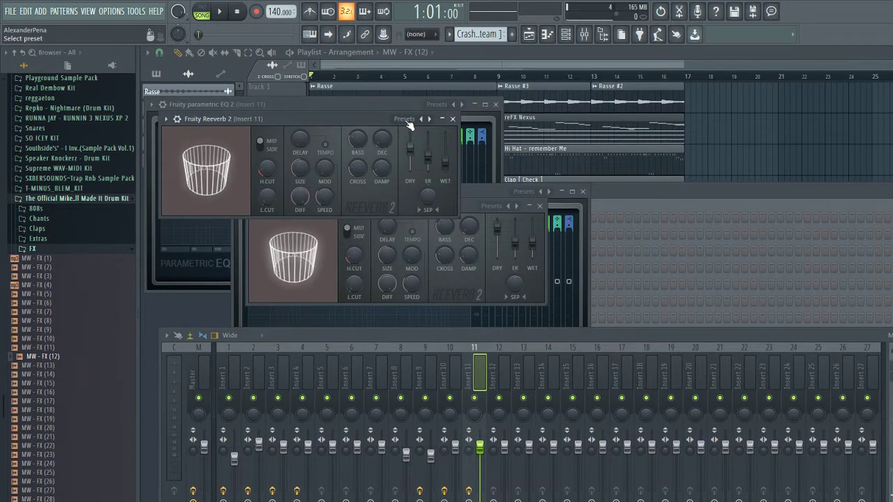
# Set up the reverb and EQ presets on inserts 10 and 11, and lower and mute both inserts
pyautogui.click(452, 119)
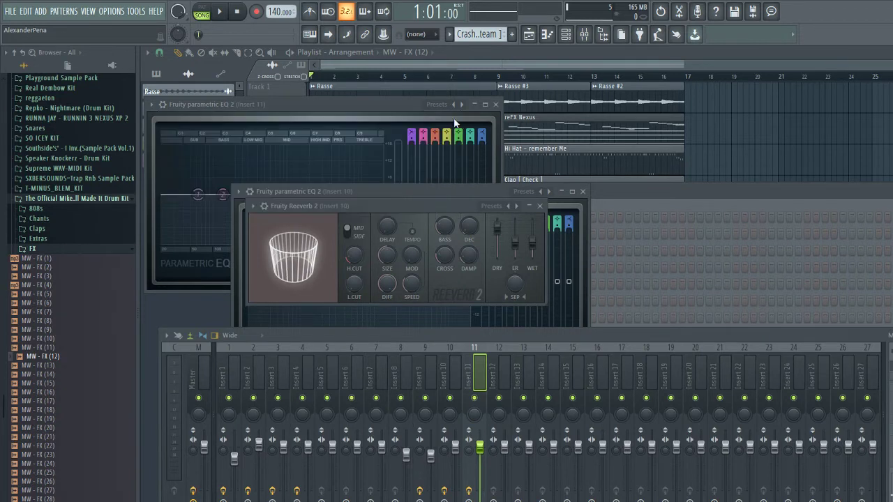
pyautogui.click(481, 206)
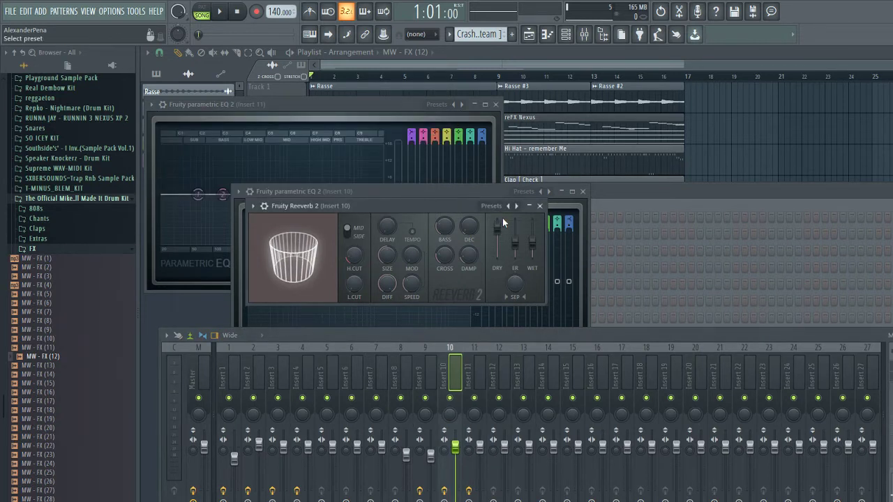
pyautogui.click(539, 206)
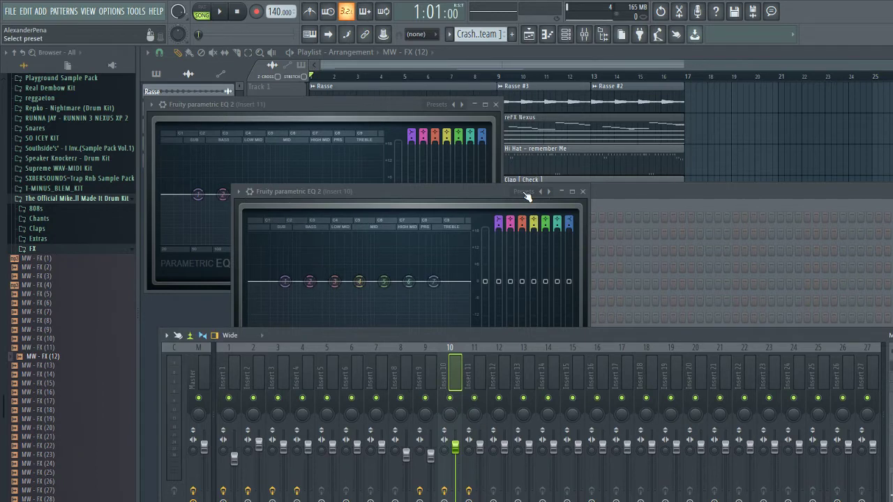
pyautogui.click(526, 197)
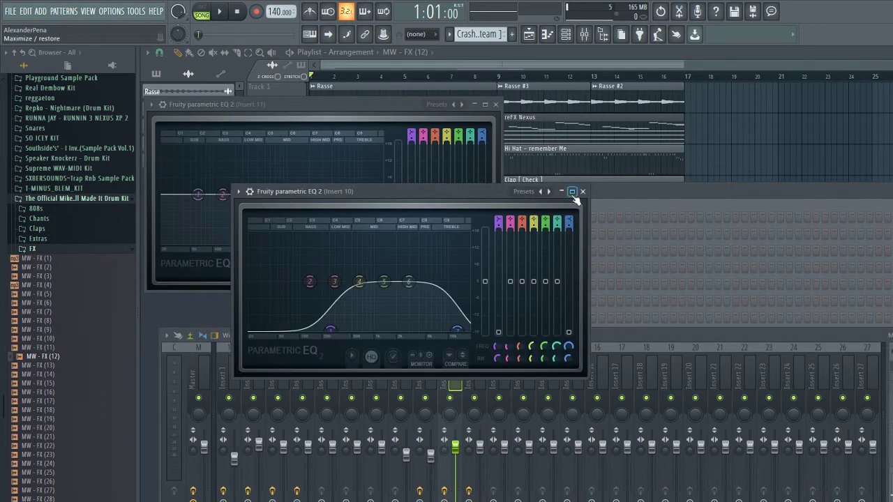
pyautogui.click(582, 191)
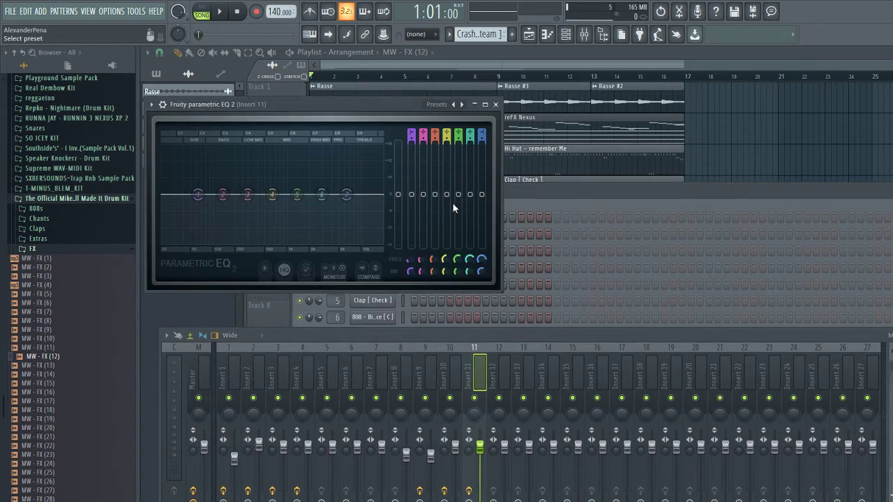
pyautogui.click(496, 104)
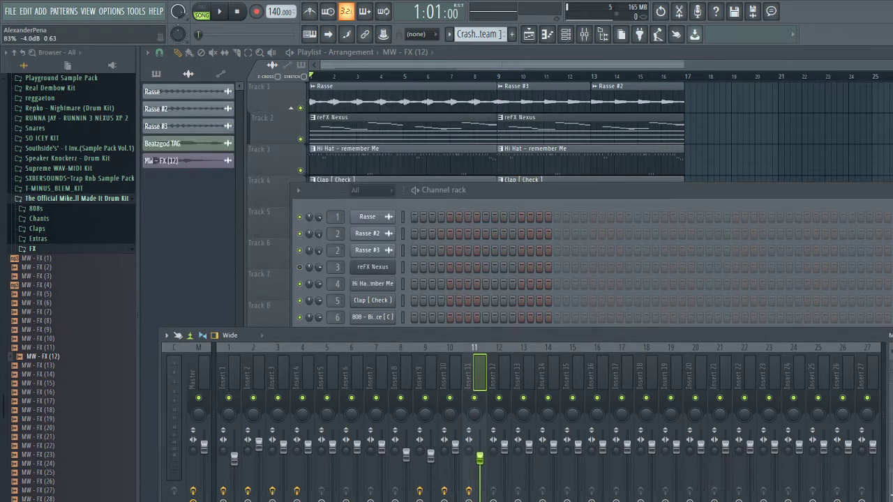
pyautogui.moveTo(459, 452); pyautogui.dragTo(455, 460)
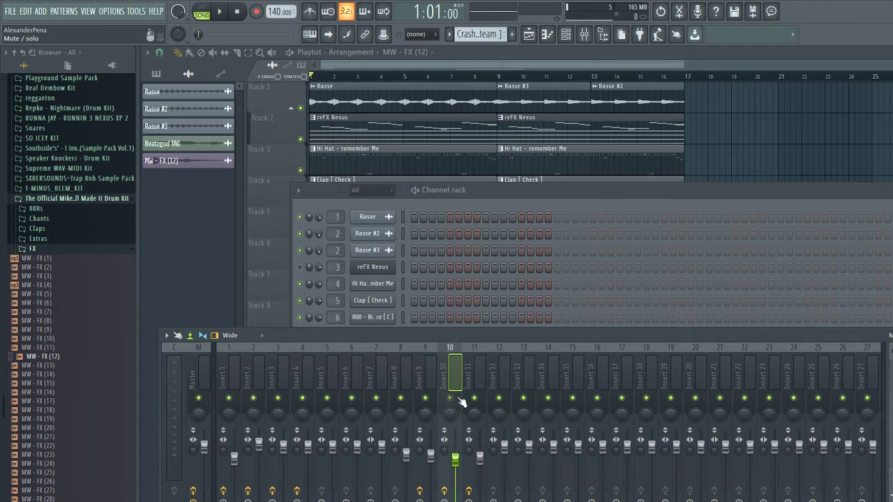
# Load Ozone 8 on the Master track and start its Master Assistant with the Streaming target
pyautogui.click(202, 374)
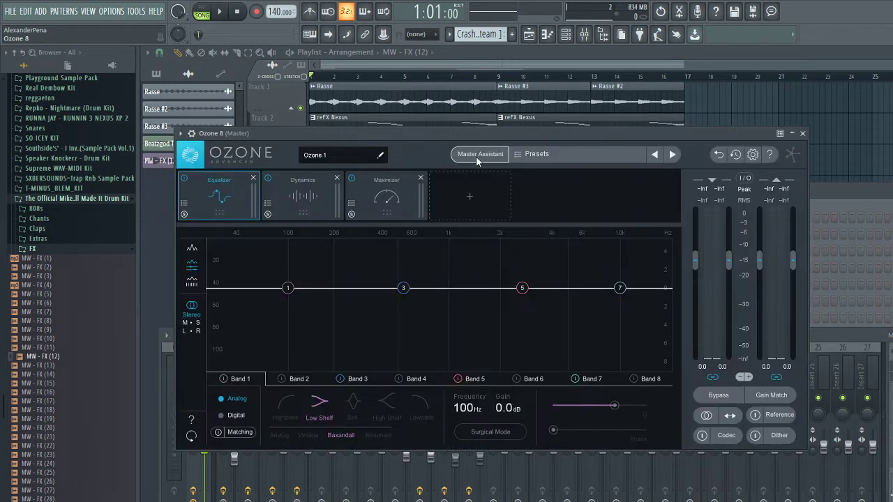
pyautogui.click(475, 155)
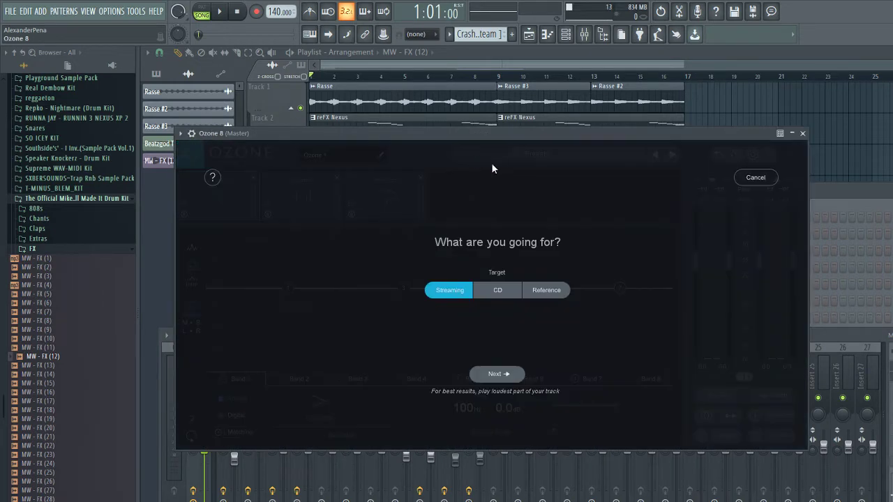
pyautogui.click(497, 374)
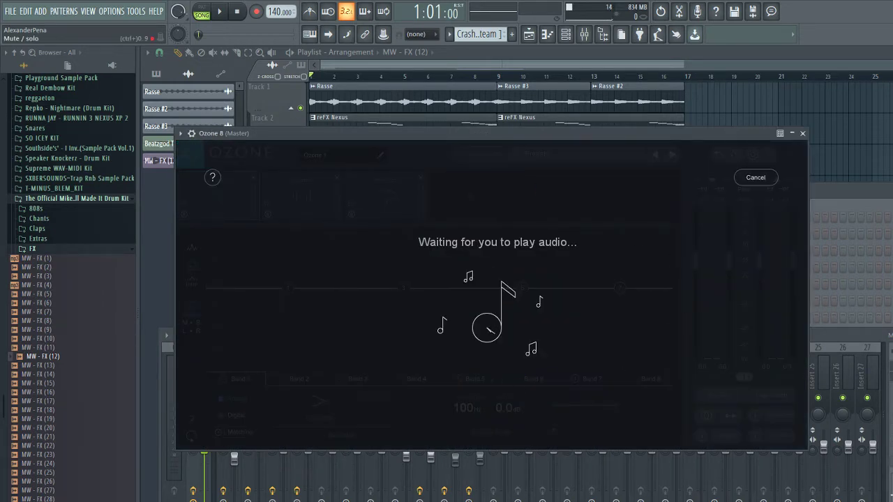
# Play the song, move the MW - FX (12) clip on Track 10 to bar 6 and mute that track
pyautogui.press('F9')
pyautogui.press('F12')
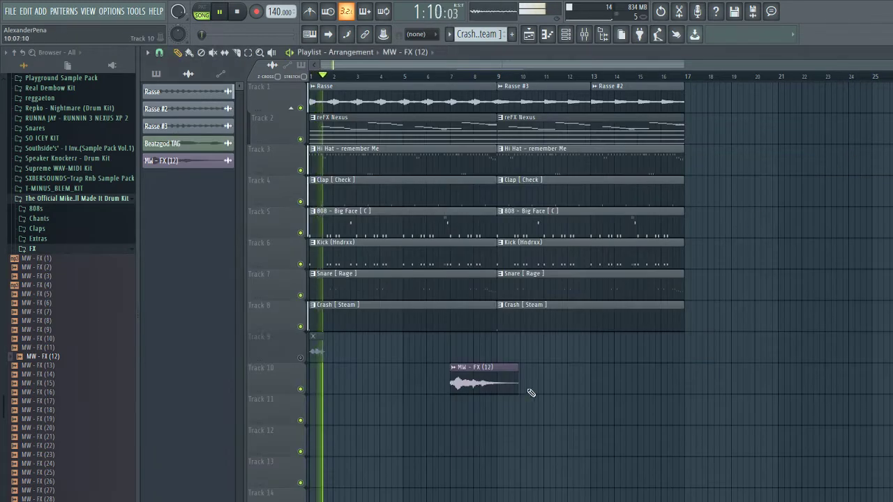
pyautogui.moveTo(528, 393); pyautogui.dragTo(469, 383)
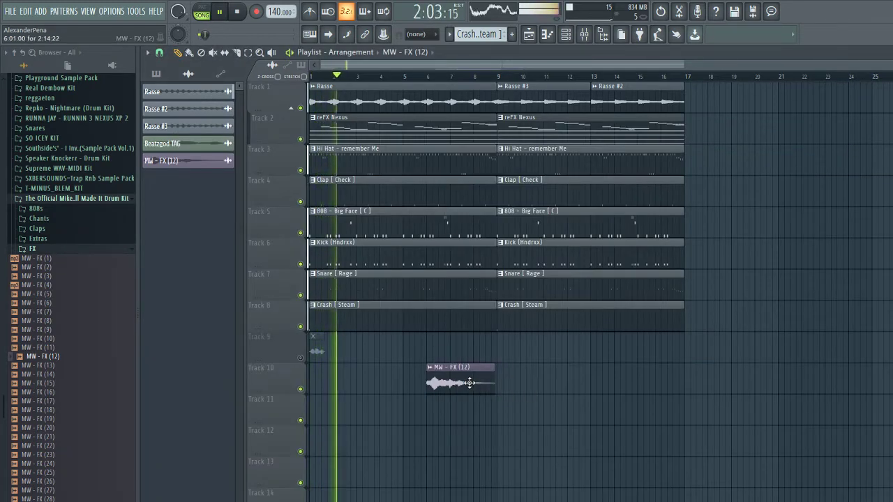
pyautogui.click(300, 388)
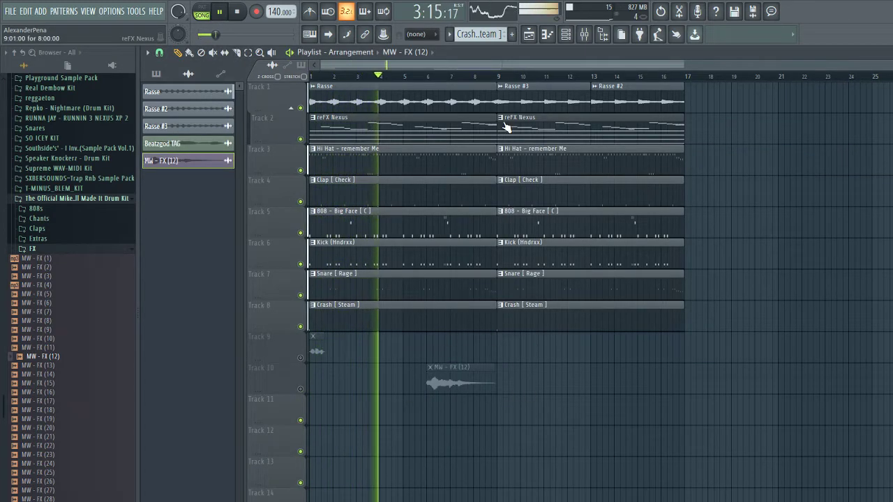
# Loop playback over bars 1 to 8 and enable the reFX Nexus channel while the Master Assistant listens
pyautogui.moveTo(500, 77); pyautogui.dragTo(310, 77)
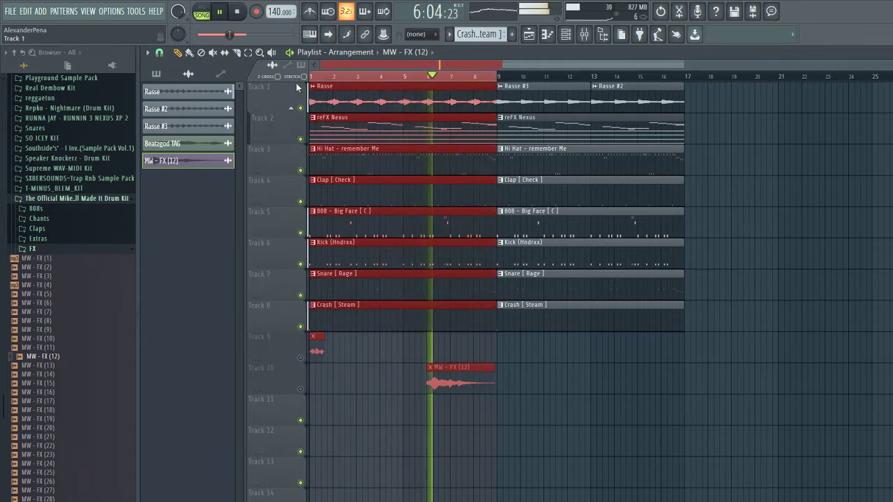
pyautogui.press('F9')
pyautogui.press('F6')
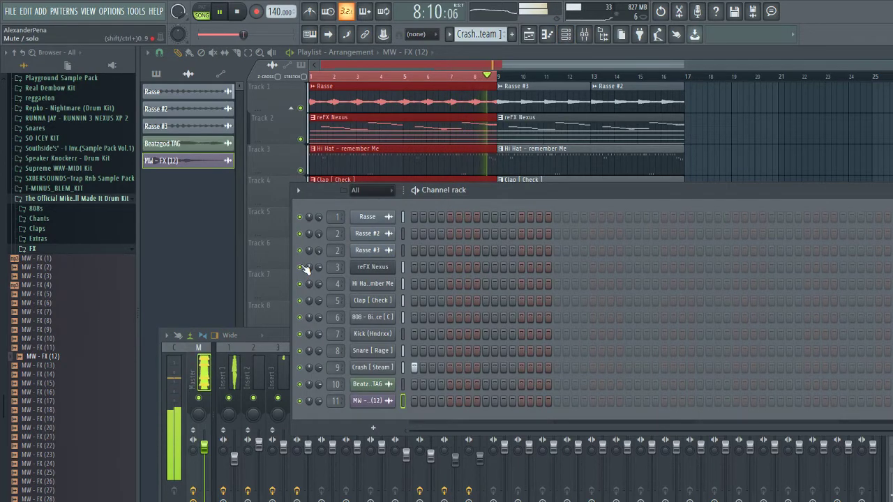
pyautogui.press('F9')
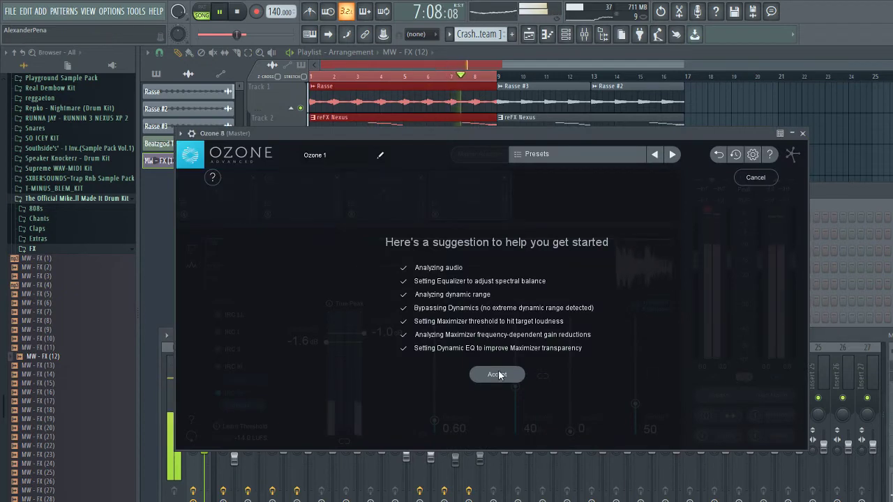
# Accept the Master Assistant suggestion, rerun the assistant with the Streaming target, accept the new suggestion and close Ozone 8
pyautogui.click(494, 372)
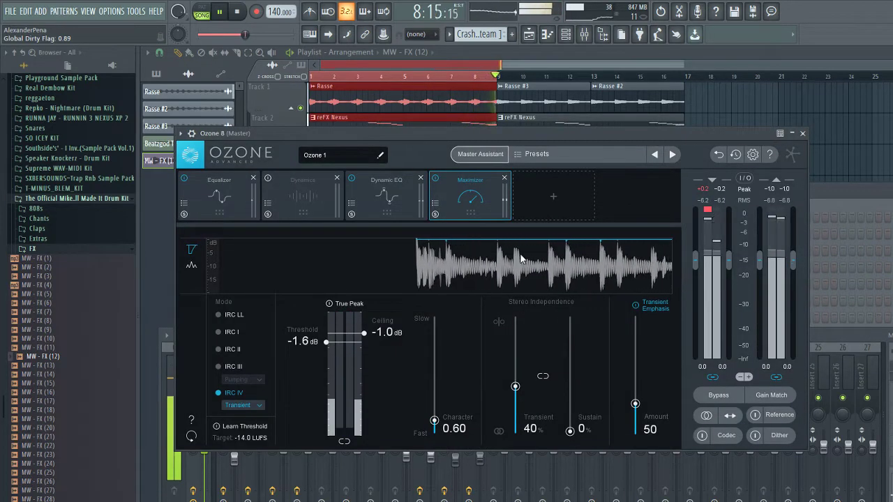
pyautogui.click(483, 155)
pyautogui.click(493, 370)
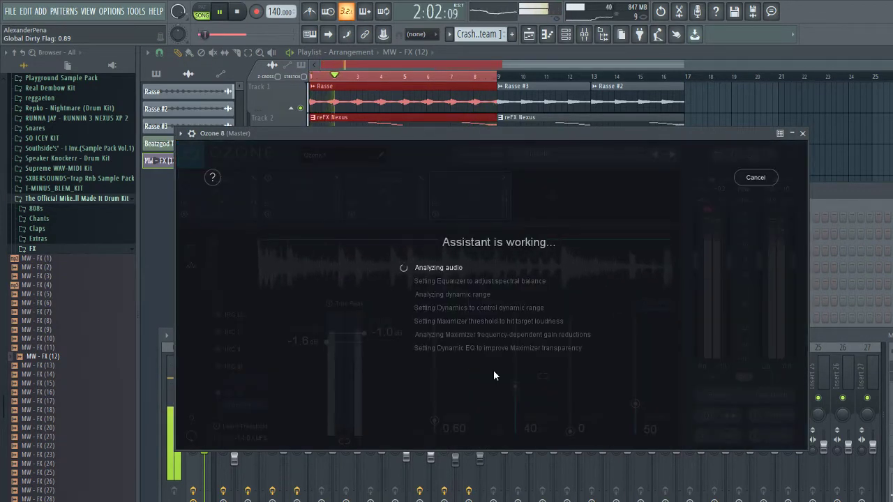
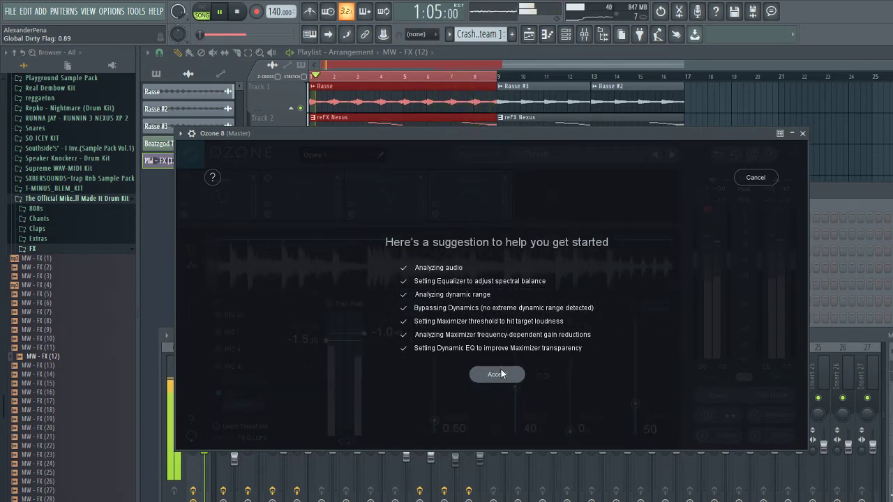
pyautogui.click(499, 371)
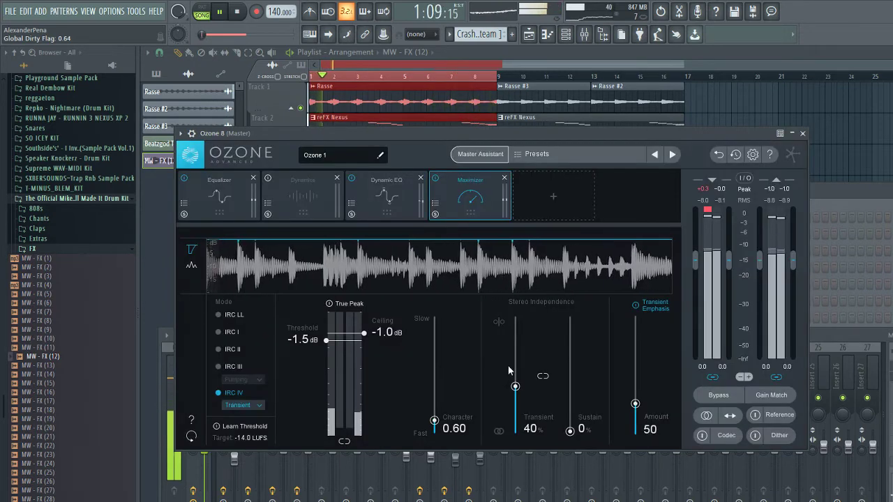
pyautogui.click(803, 134)
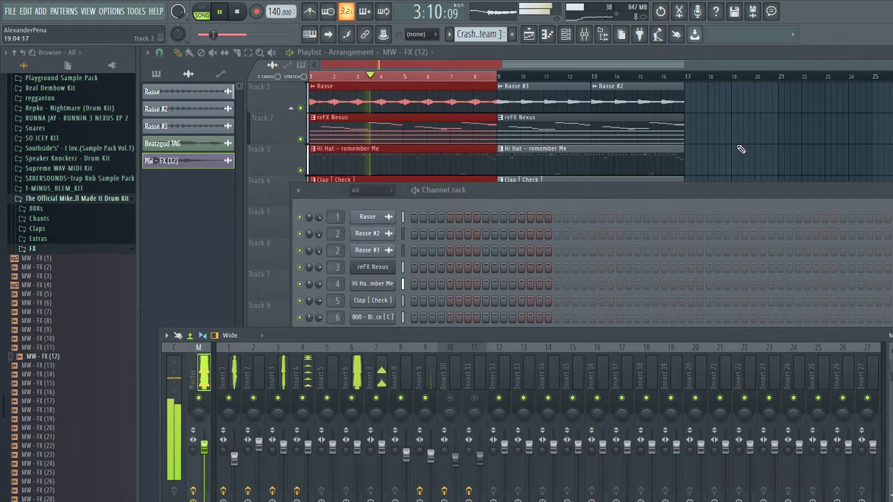
# Stop playback and delete the first hi-hat, clap, 808, kick, snare and crash clips from bars 1 to 8 in the playlist
pyautogui.press('F12')
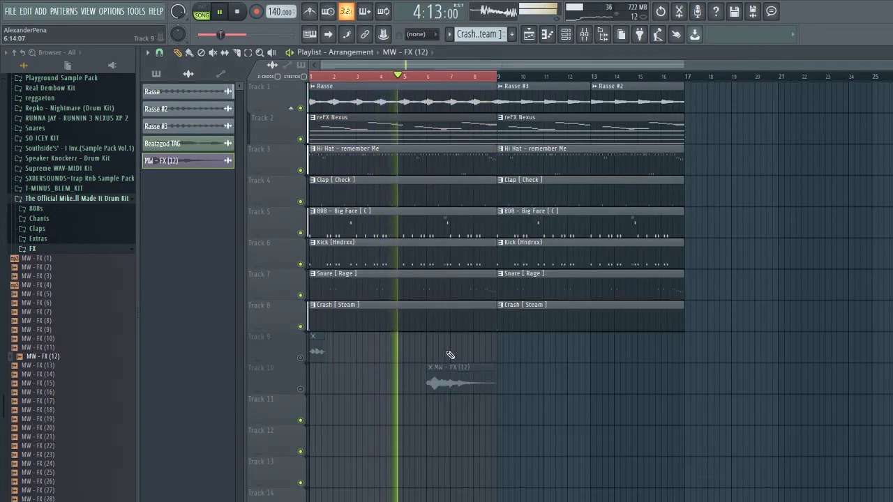
pyautogui.press('space')
pyautogui.moveTo(435, 344); pyautogui.dragTo(434, 175)
# Duplicate the Rasse #3 and Rasse #2 clips on Track 1 into bars 17 to 24 and clear the loop over bars 1 to 8
pyautogui.moveTo(718, 113); pyautogui.dragTo(551, 83)
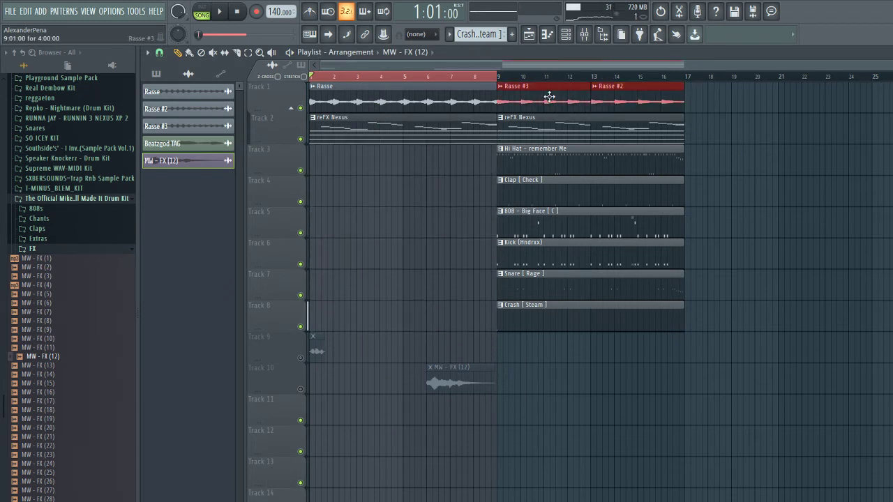
pyautogui.hotkey('ctrl', 'b')
pyautogui.click(650, 79)
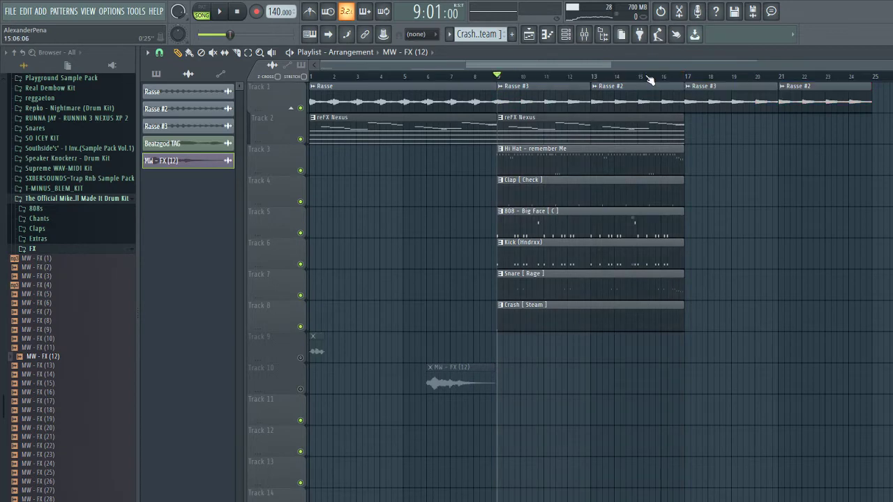
# Delete the Rasse #3 and Rasse #2 clips in bars 9 to 16 and duplicate the opening Rasse clip into that space
pyautogui.scroll(2, 648, 79)
pyautogui.scroll(-3, 655, 125)
pyautogui.rightClick(598, 95)
pyautogui.rightClick(537, 96)
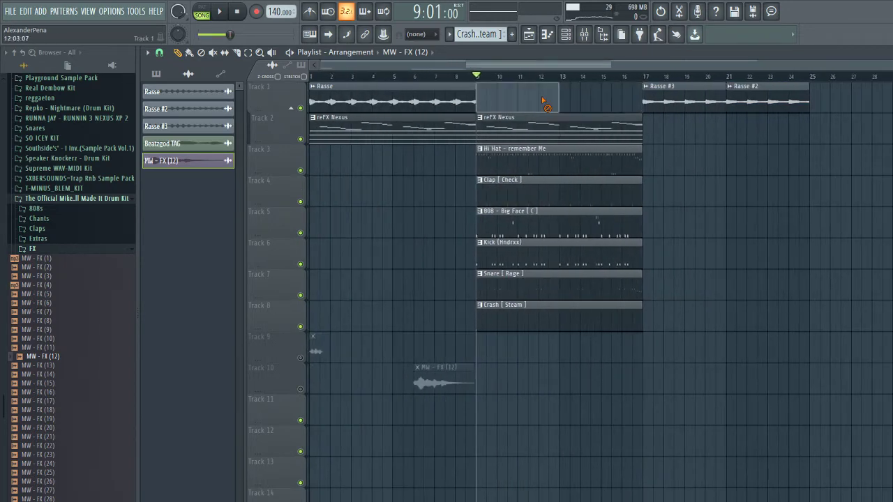
pyautogui.click(447, 90)
pyautogui.hotkey('ctrl', 'b')
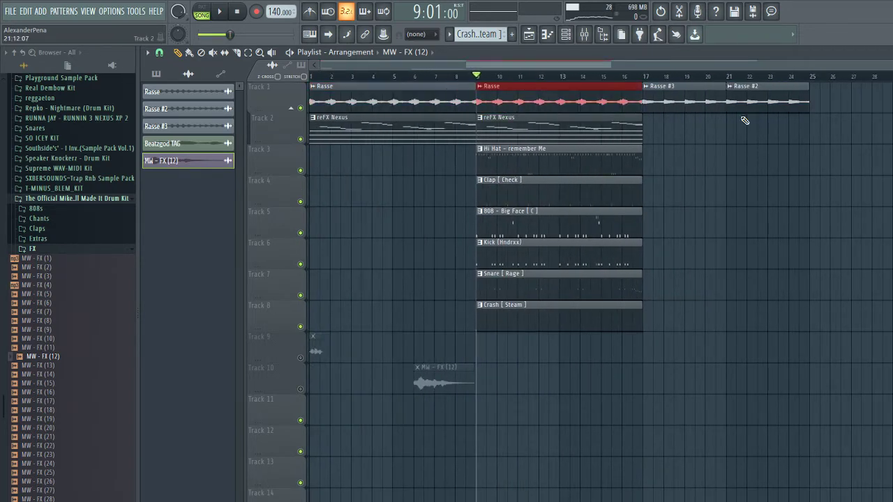
# Replace the Rasse and reFX Nexus clips in bars 1 to 8 with copies of Rasse #3 and Rasse #2 on Track 1
pyautogui.rightClick(452, 106)
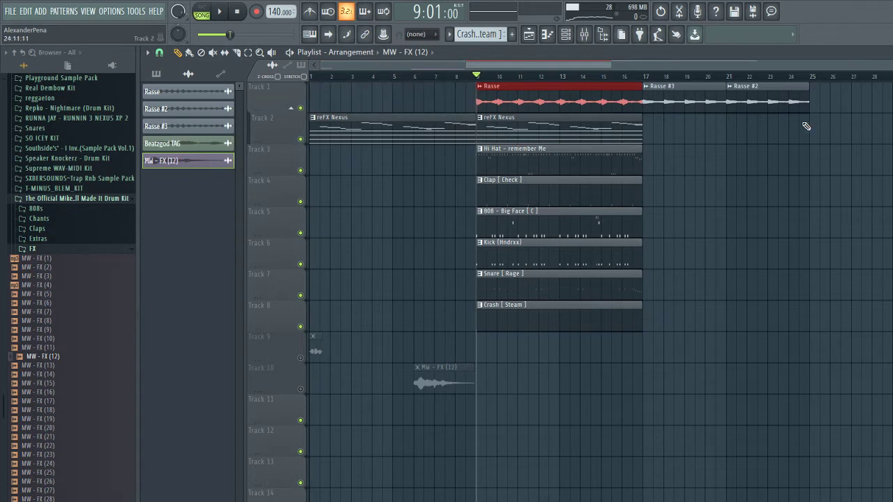
pyautogui.rightClick(442, 133)
pyautogui.moveTo(767, 105); pyautogui.dragTo(296, 117)
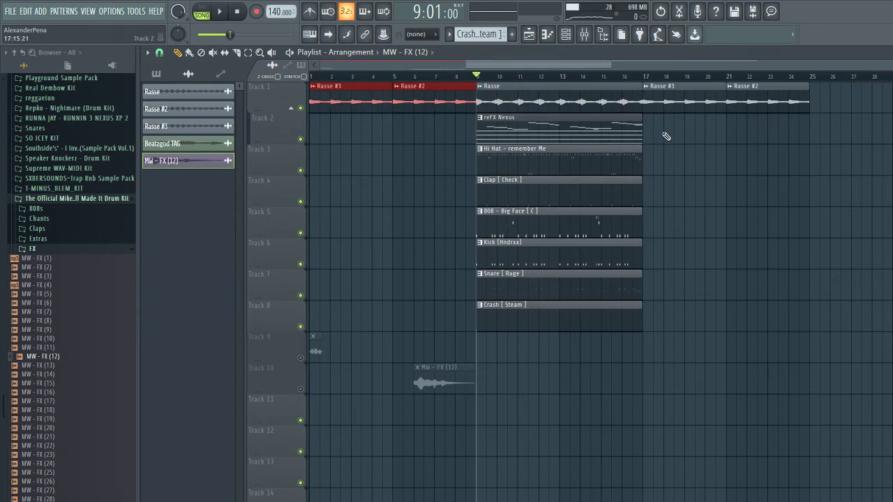
# Relocate the Rasse #3 and Rasse #2 clips from bar 17 to bars 25 to 32 and duplicate Rasse into bars 17 to 24
pyautogui.moveTo(851, 116)
pyautogui.mouseDown()
pyautogui.moveTo(688, 104)
pyautogui.moveTo(855, 104)
pyautogui.mouseUp()
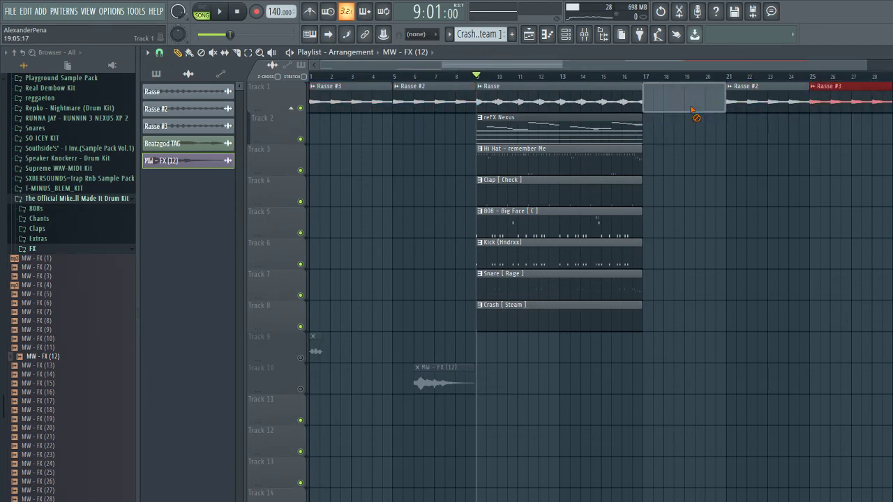
pyautogui.click(587, 101)
pyautogui.hotkey('ctrl', 'b')
# Duplicate the reFX Nexus and drum clips of bars 9 to 16 three times so they fill the playlist through bar 40
pyautogui.moveTo(658, 362); pyautogui.dragTo(524, 123)
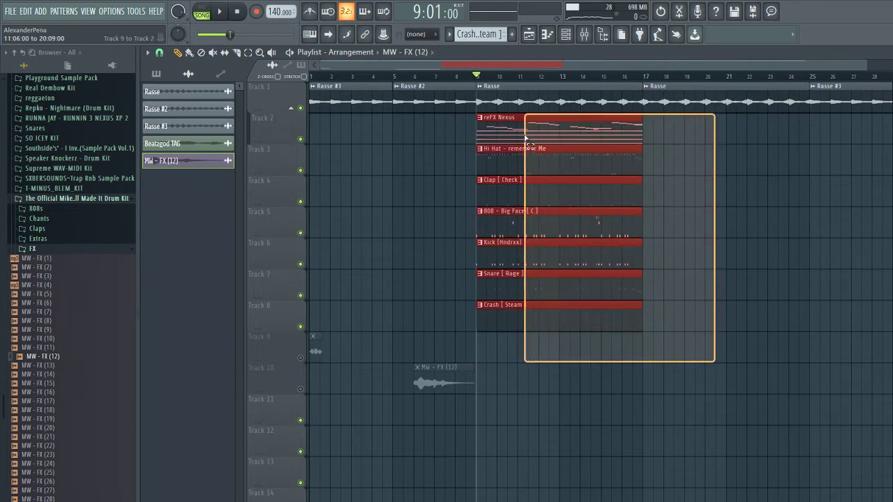
pyautogui.hotkey('ctrl', 'b')
pyautogui.hotkey('ctrl', 'b')
pyautogui.scroll(-2, 872, 335)
pyautogui.hotkey('ctrl', 'b')
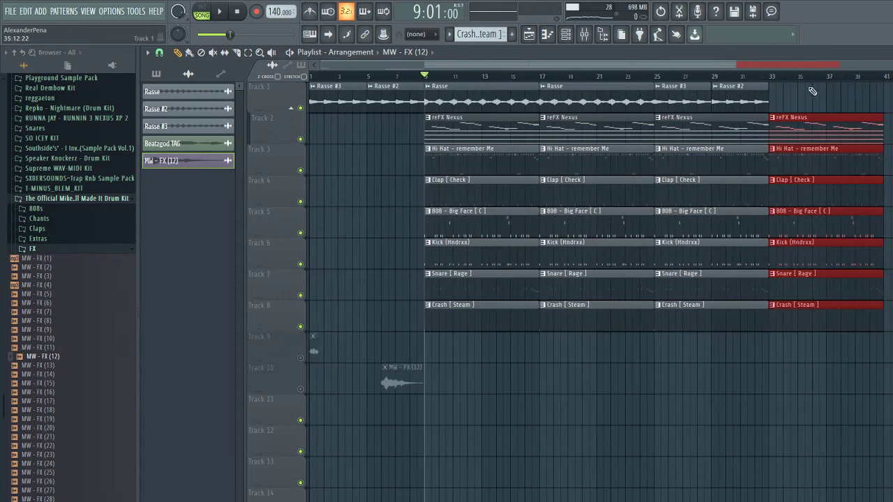
# Duplicate the Rasse #3 and Rasse #2 pair at bars 25 to 32 twice, filling Track 1 through bar 48
pyautogui.moveTo(797, 84); pyautogui.dragTo(676, 109)
pyautogui.hotkey('ctrl', 'b')
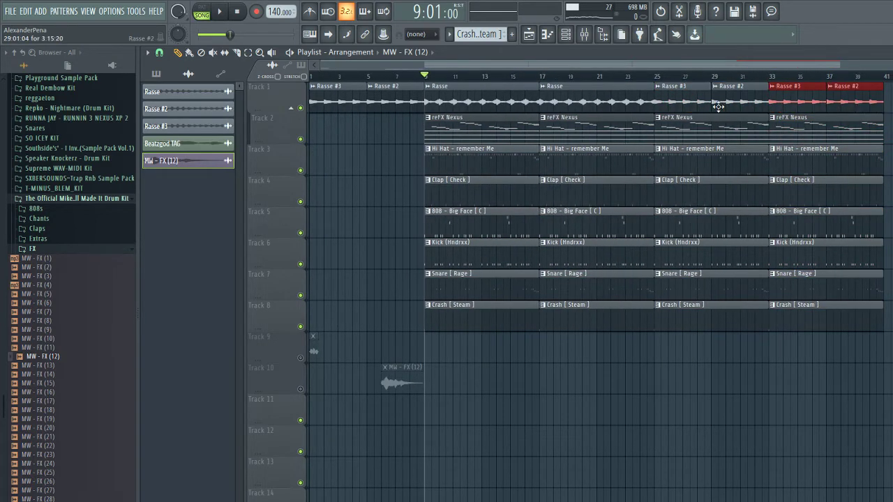
pyautogui.hotkey('ctrl', 'b')
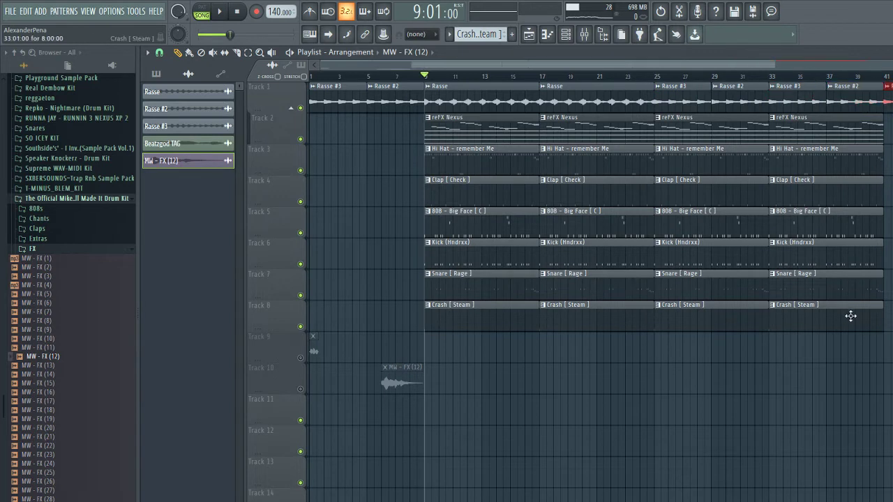
# Delete the reFX Nexus clips in bars 25 to 40 and duplicate the last 808 clip into bars 41 to 48
pyautogui.rightClick(740, 143)
pyautogui.rightClick(802, 142)
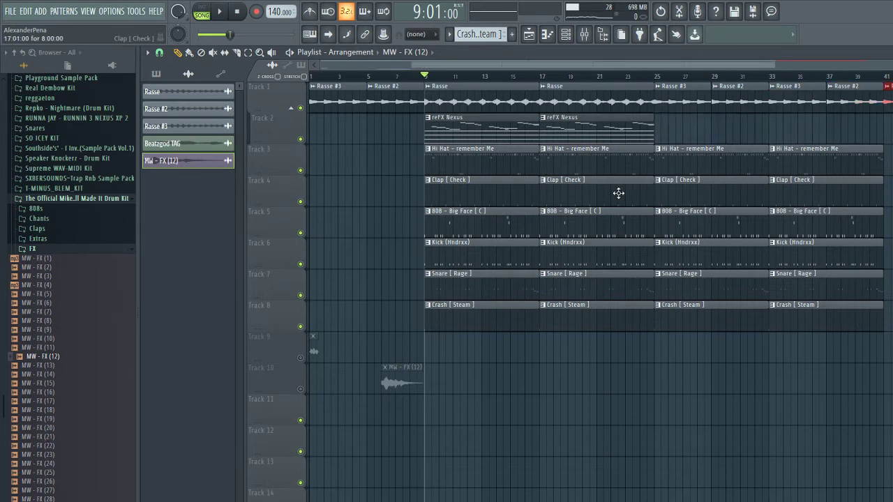
pyautogui.keyDown('ctrl'); pyautogui.click(872, 220); pyautogui.keyUp('ctrl')
pyautogui.hotkey('ctrl', 'b')
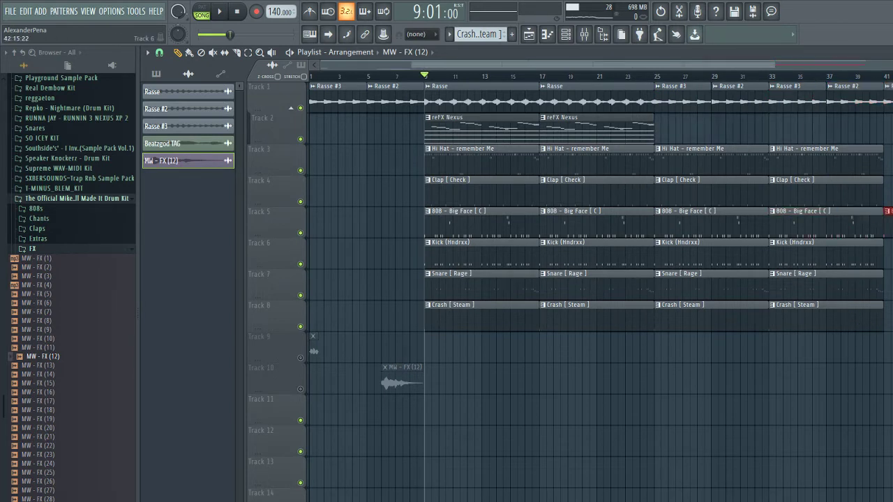
# Delete the Snare clip in bars 9 to 16 and the Crash clip in bars 17 to 24
pyautogui.scroll(-1, 600, 370)
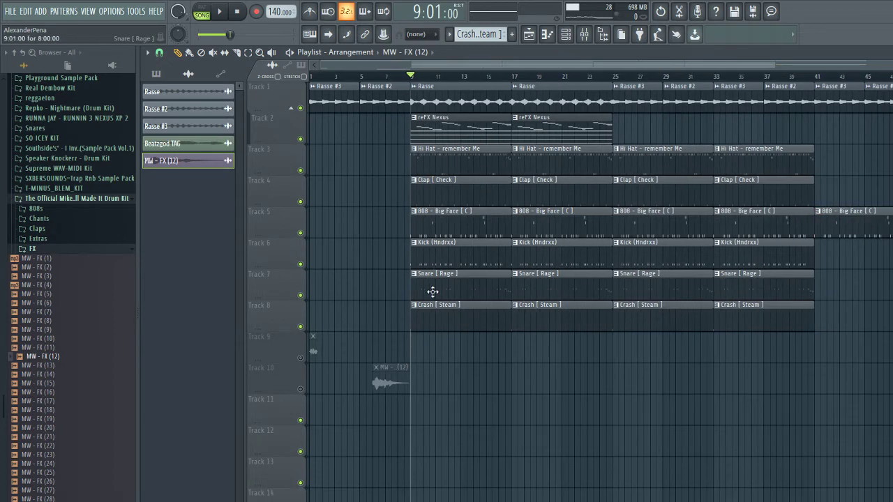
pyautogui.scroll(3, 425, 293)
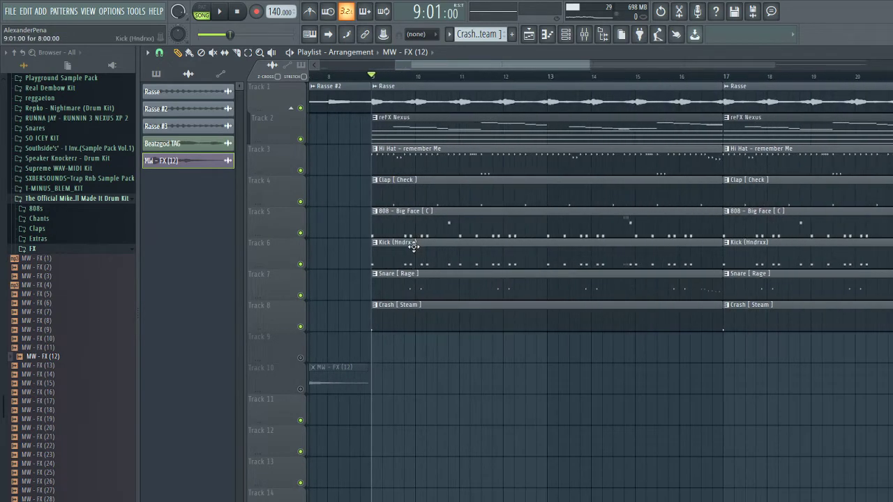
pyautogui.rightClick(405, 289)
pyautogui.scroll(-2, 508, 295)
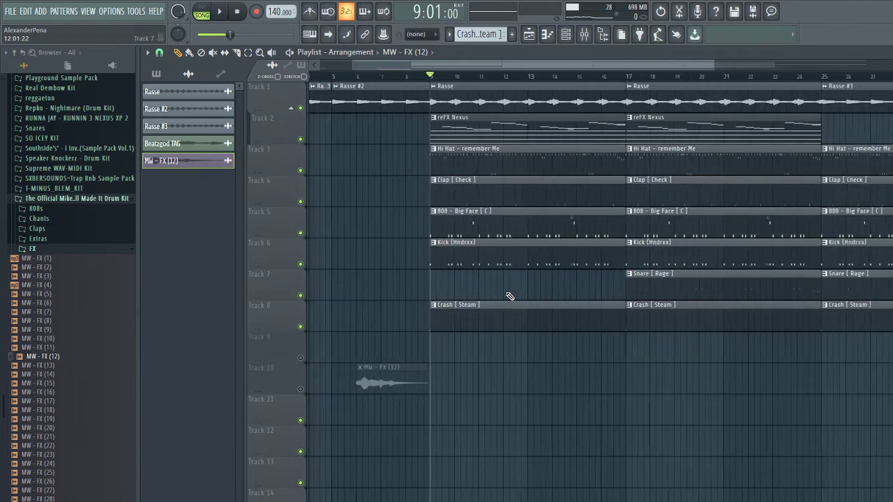
pyautogui.scroll(-2, 526, 314)
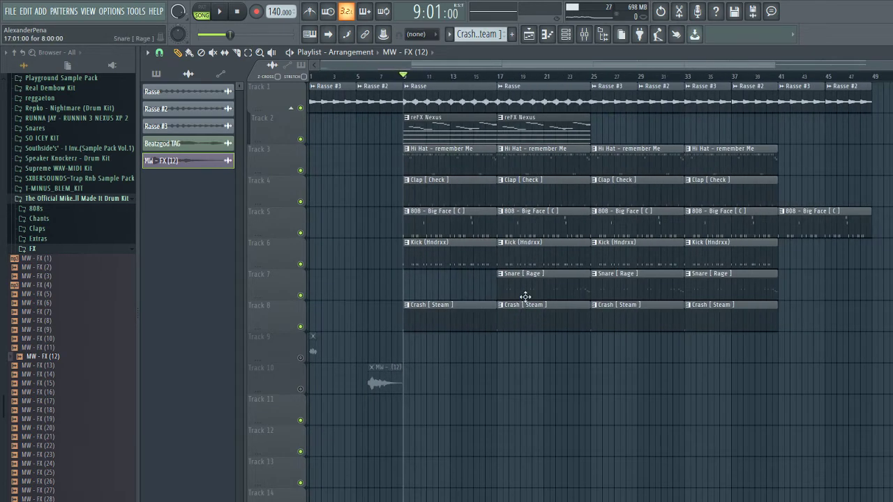
pyautogui.rightClick(527, 302)
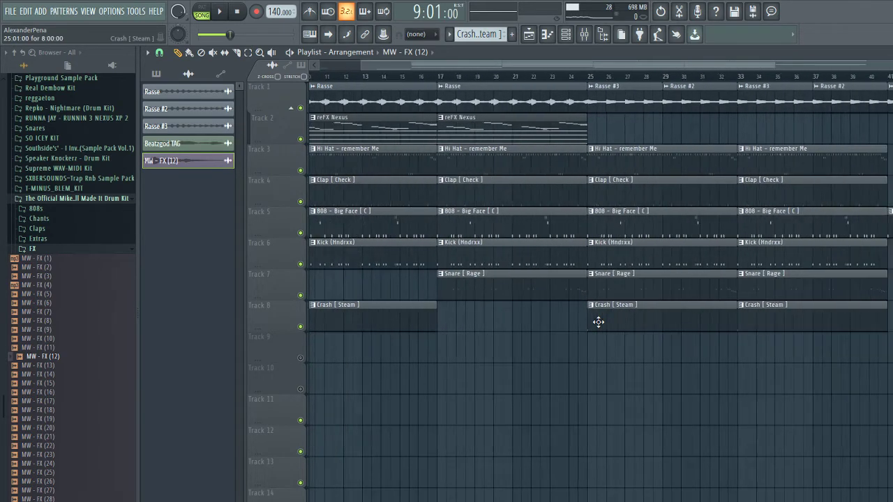
# Duplicate the last Crash clip into bars 41 to 48, then delete the Crash clips in bars 25 to 40 and the Snare clip in bars 25 to 32
pyautogui.moveTo(832, 302); pyautogui.dragTo(721, 318)
pyautogui.hotkey('ctrl', 'b')
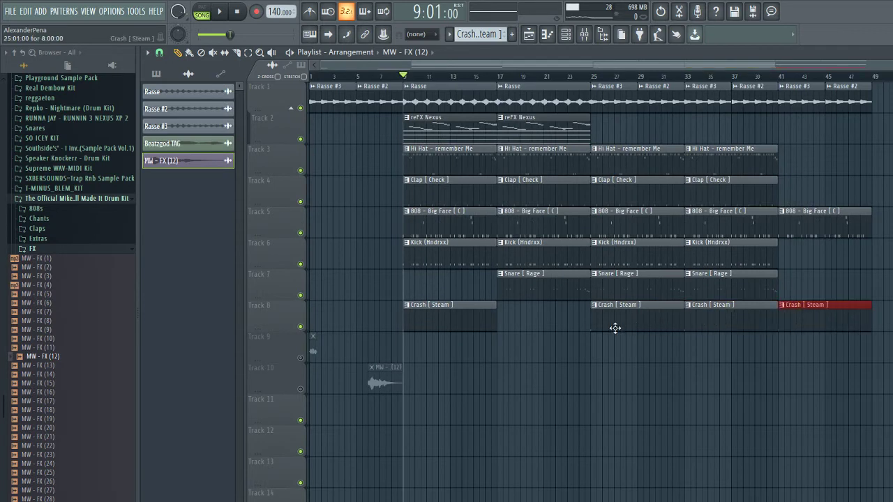
pyautogui.rightClick(614, 326)
pyautogui.rightClick(704, 320)
pyautogui.rightClick(619, 289)
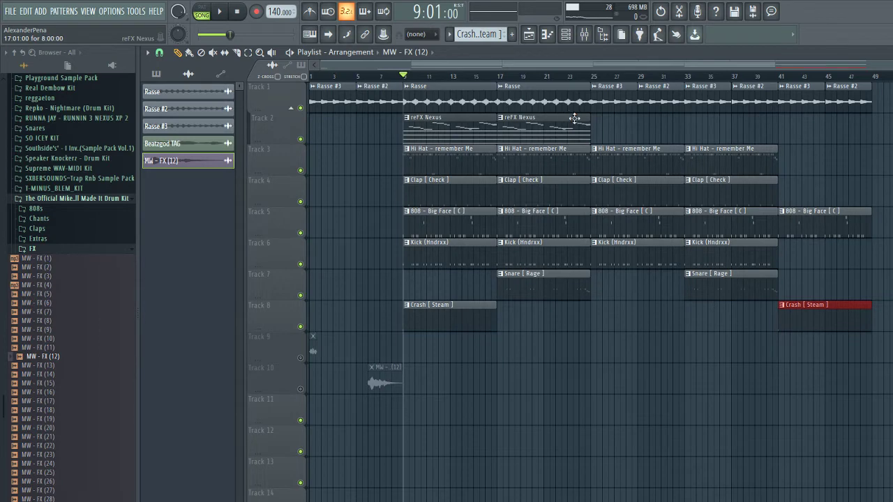
# Duplicate all melody, Nexus and drum clips of bars 9 to 48 into bars 49 to 88
pyautogui.moveTo(890, 392); pyautogui.dragTo(423, 131)
pyautogui.hotkey('ctrl', 'b')
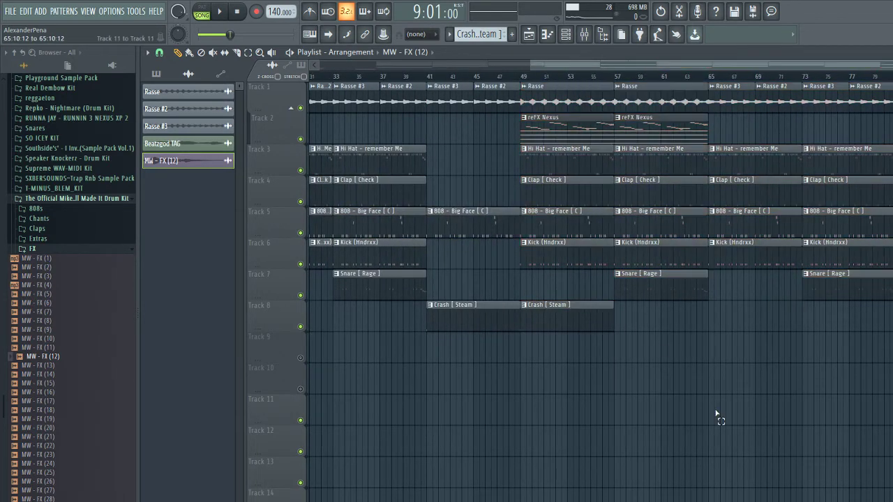
pyautogui.moveTo(890, 389); pyautogui.dragTo(763, 120)
pyautogui.hotkey('ctrl', 'b')
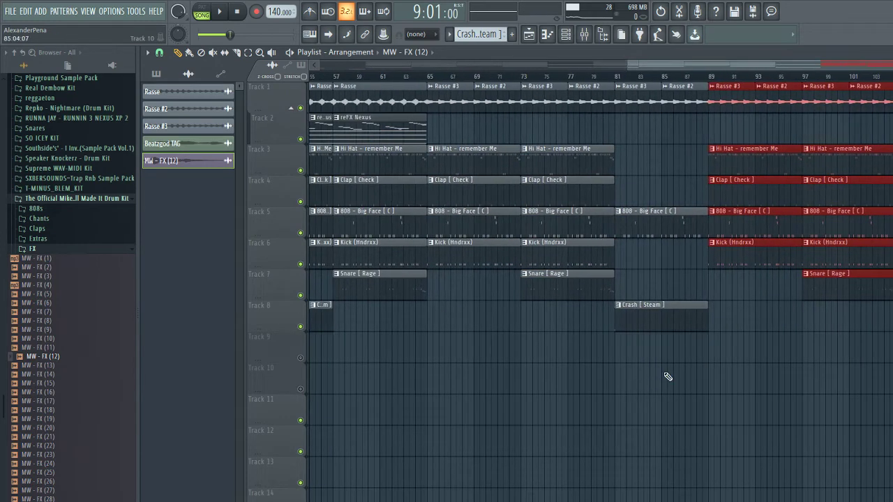
pyautogui.hotkey('ctrl', 'z')
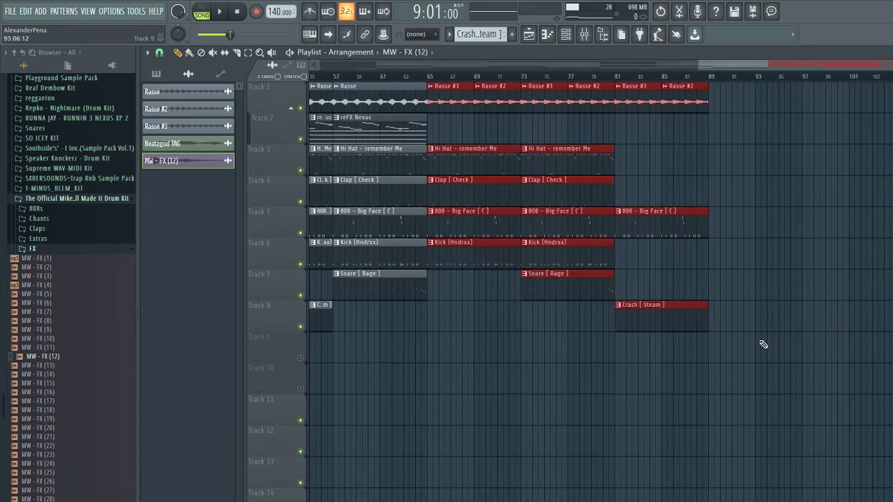
pyautogui.hotkey('ctrl', 'z')
# Trim the drum clips after bar 25 so the Clap starts at bar 26 and the hi-hat, 808 and kick start at bar 27
pyautogui.scroll(3, 761, 345)
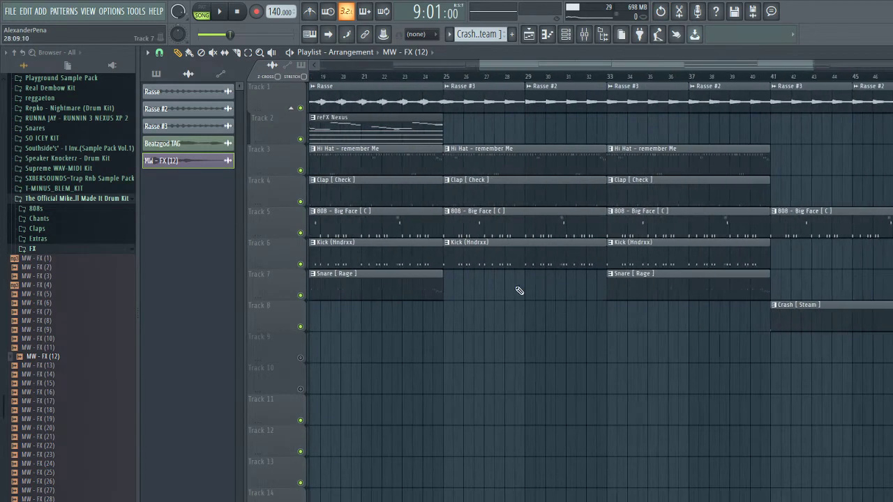
pyautogui.scroll(3, 488, 279)
pyautogui.moveTo(425, 299); pyautogui.dragTo(423, 156)
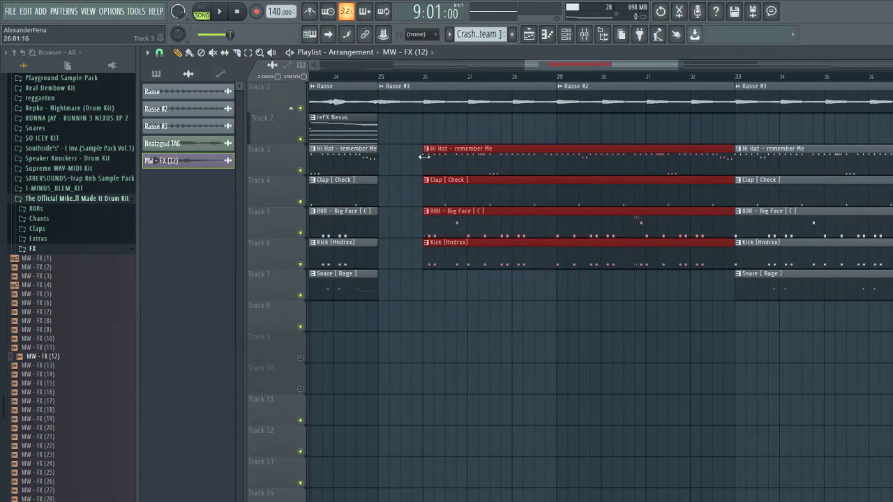
pyautogui.keyDown('ctrl'); pyautogui.click(431, 195); pyautogui.keyUp('ctrl')
pyautogui.moveTo(467, 301); pyautogui.dragTo(465, 169)
pyautogui.keyDown('ctrl'); pyautogui.click(442, 192); pyautogui.keyUp('ctrl')
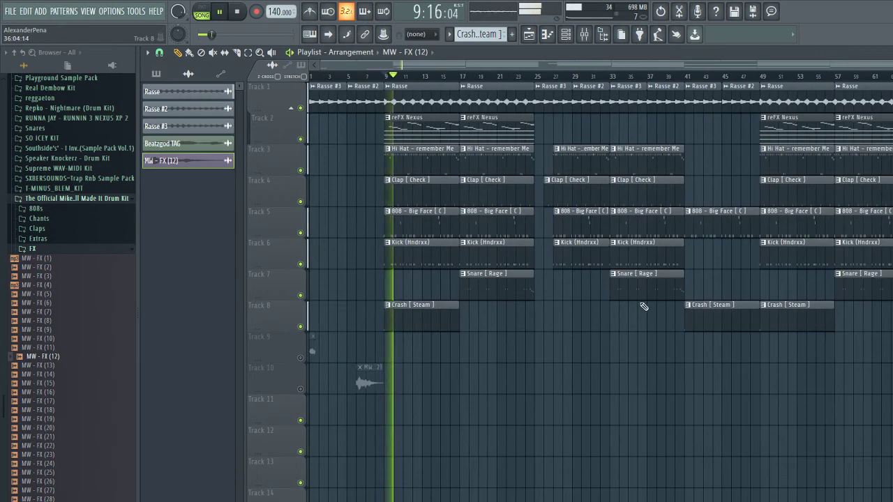
# Inspect the Clap pattern's notes in the piano roll, return to the playlist and briefly check playback
pyautogui.doubleClick(619, 195)
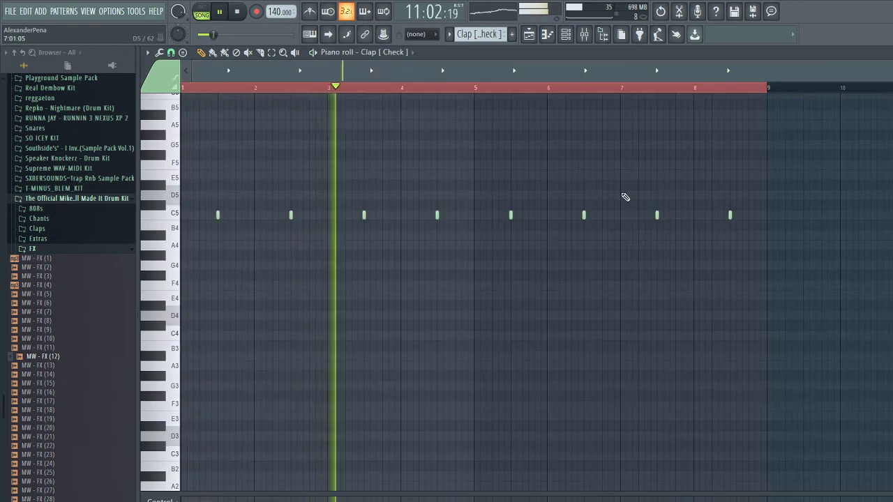
pyautogui.press('F5')
pyautogui.press('space')
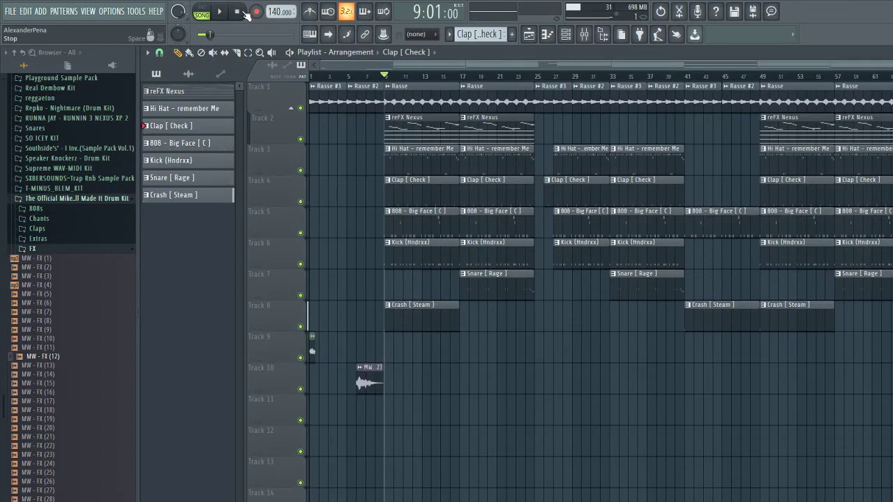
pyautogui.press('space')
pyautogui.press('space')
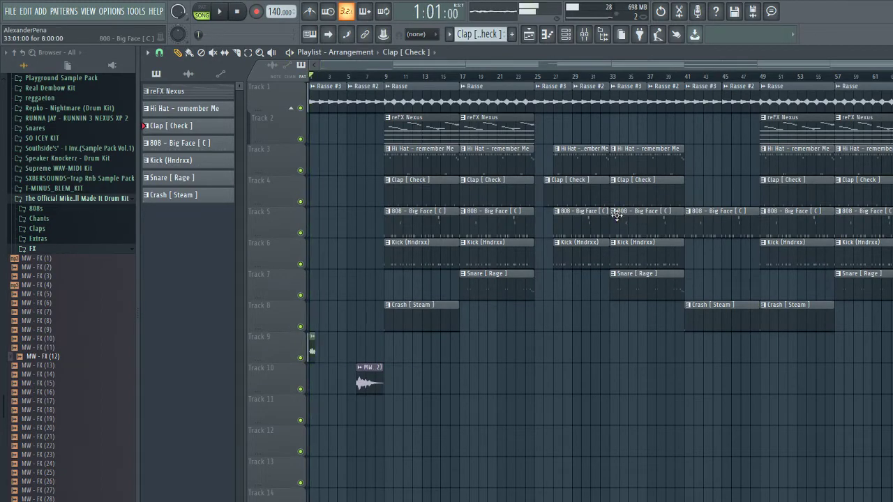
# Play the song's opening with the mixer levels displayed, then stop playback and hide the mixer
pyautogui.press('F9')
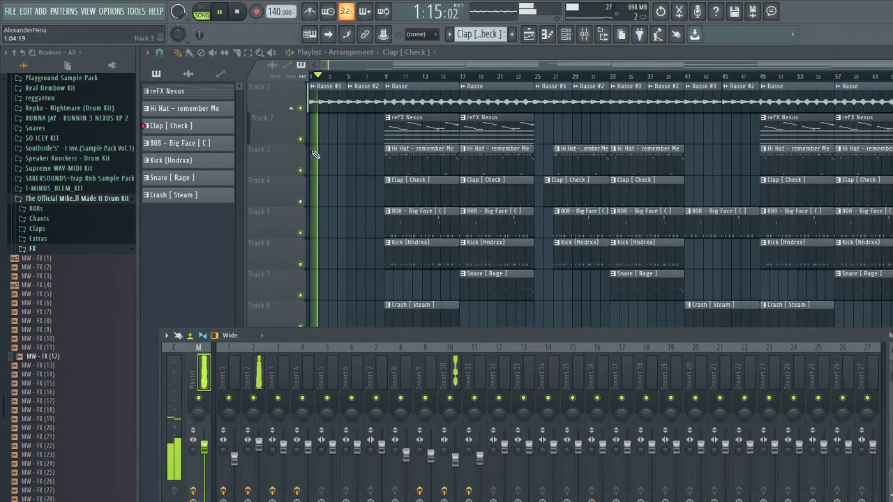
pyautogui.scroll(3, 308, 154)
pyautogui.scroll(4, 307, 154)
pyautogui.press('space')
pyautogui.press('F9')
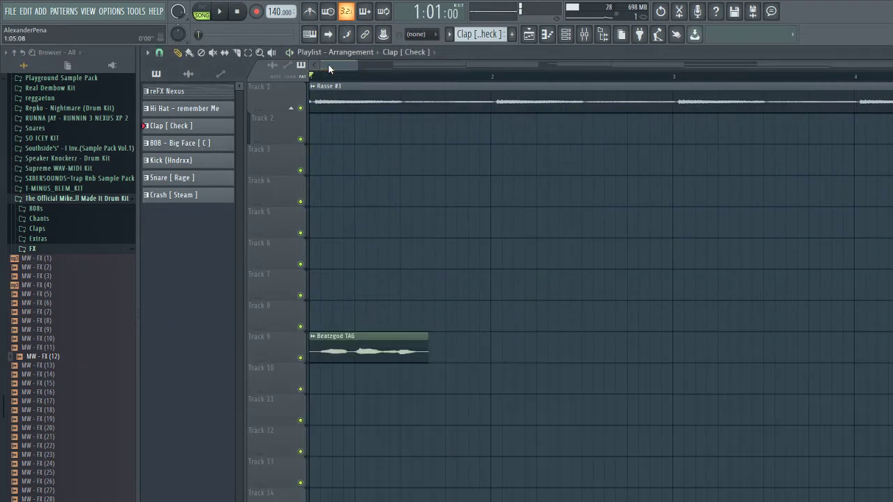
# Trim the start of the first Rasse #3 clip on Track 1 to 1:01:06
pyautogui.scroll(5, 307, 106)
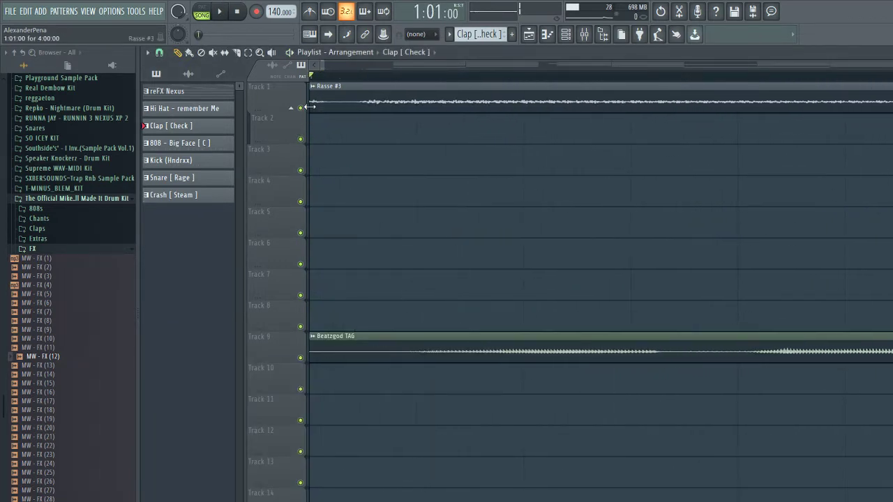
pyautogui.moveTo(329, 108); pyautogui.dragTo(336, 108)
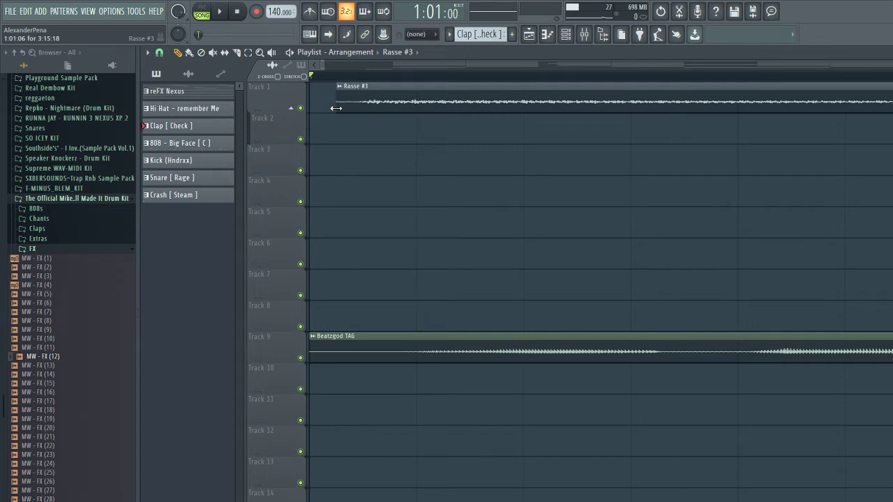
# Play the song from the beginning and examine the transition into the Rasse #3 clip at bar 25
pyautogui.press('space')
pyautogui.scroll(-5, 398, 171)
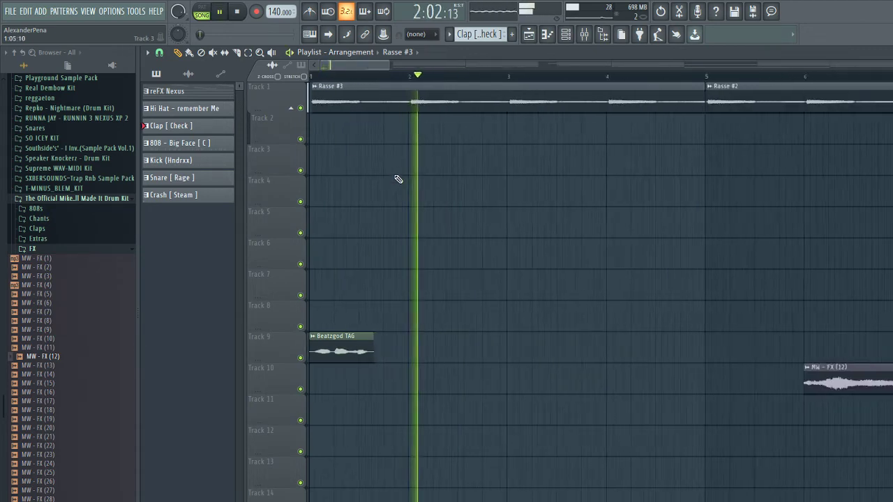
pyautogui.scroll(-4, 398, 179)
pyautogui.scroll(3, 735, 164)
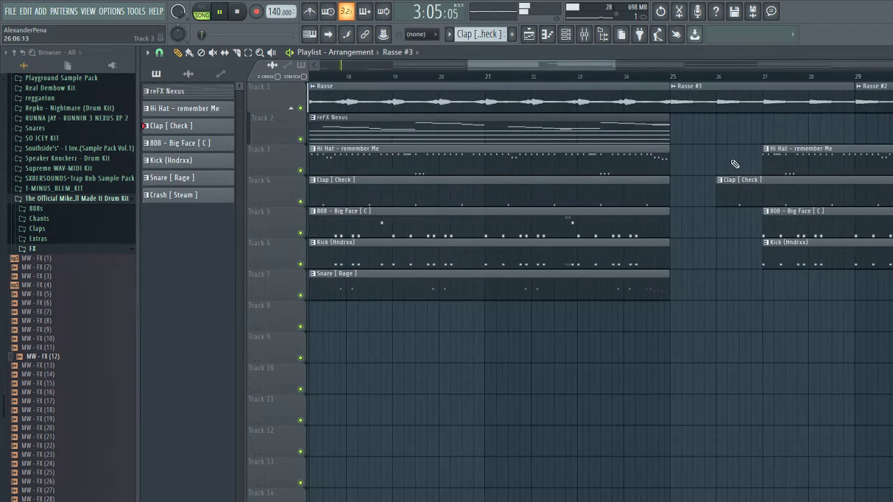
pyautogui.scroll(3, 735, 164)
pyautogui.scroll(4, 473, 170)
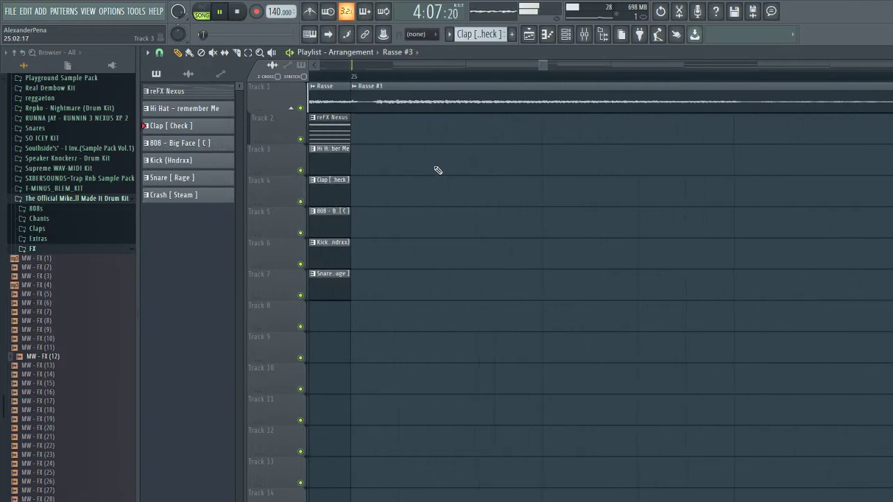
pyautogui.scroll(-8, 368, 179)
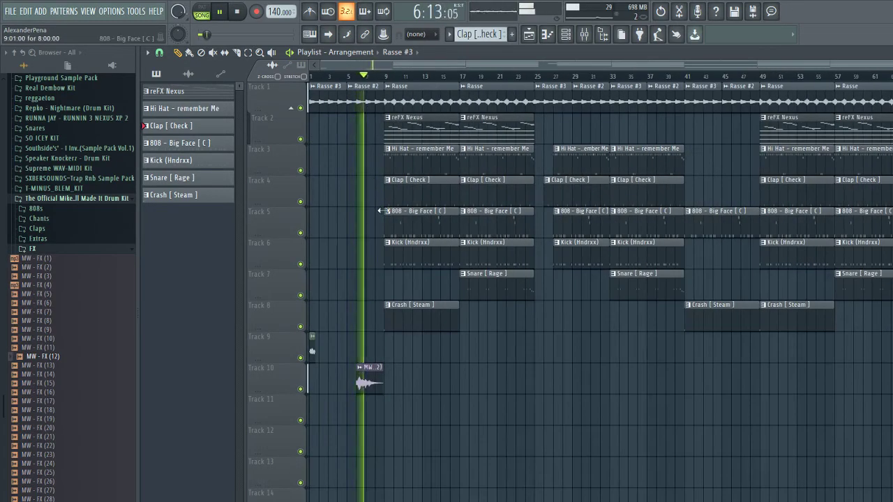
# Move the MW - FX (12) clip on Track 10 to start at bar 7 and set the Insert 11 volume to 81% (-4.5 dB)
pyautogui.scroll(4, 348, 380)
pyautogui.moveTo(349, 380); pyautogui.dragTo(378, 382)
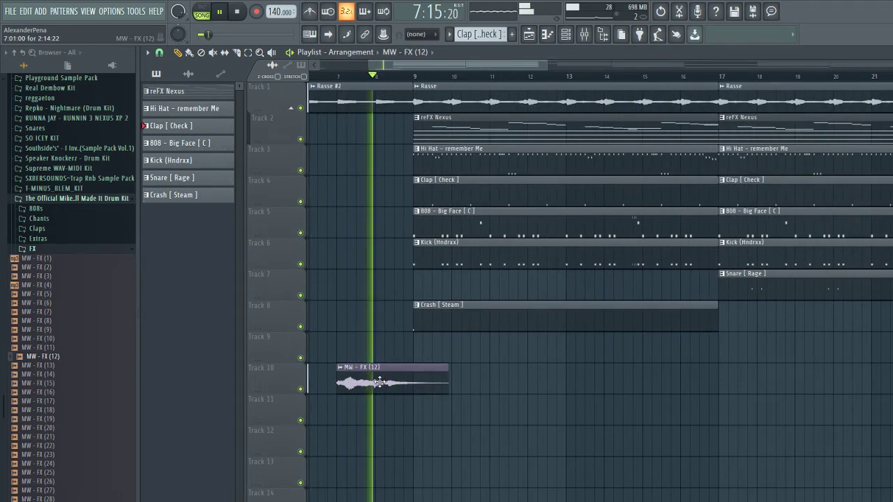
pyautogui.press('F9')
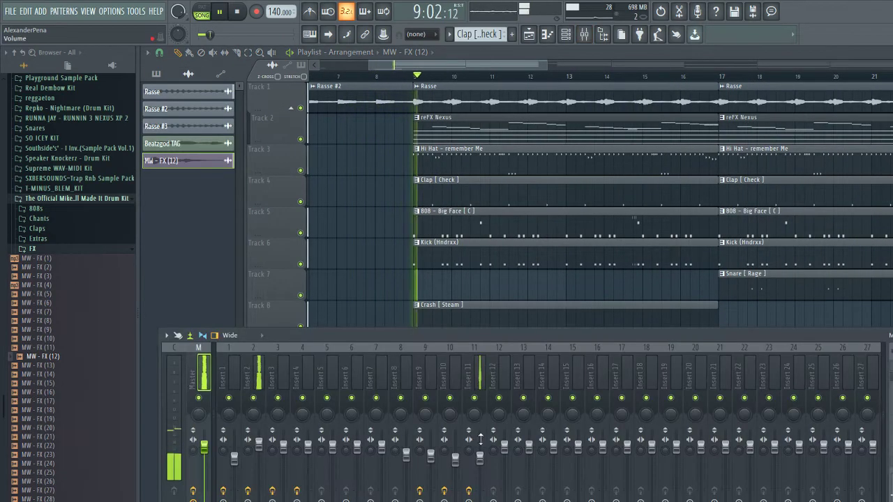
pyautogui.click(481, 461)
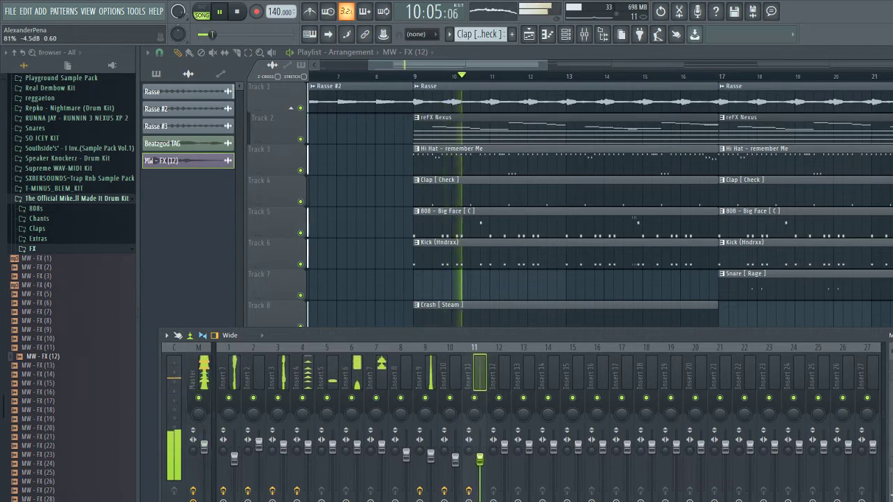
pyautogui.press('F9')
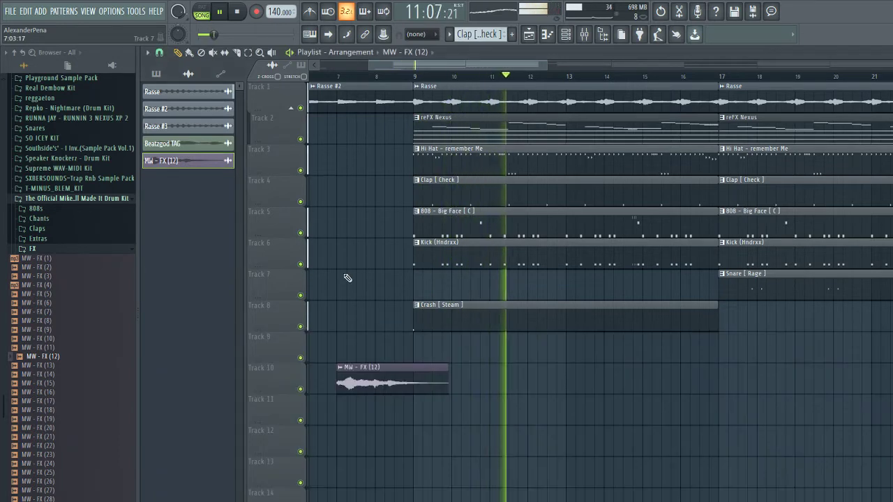
# Move the bar 9 reFX Nexus clip to bar 1, stop playback and delete the opening Rasse #3 and Rasse #2 clips from Track 1
pyautogui.scroll(-5, 348, 278)
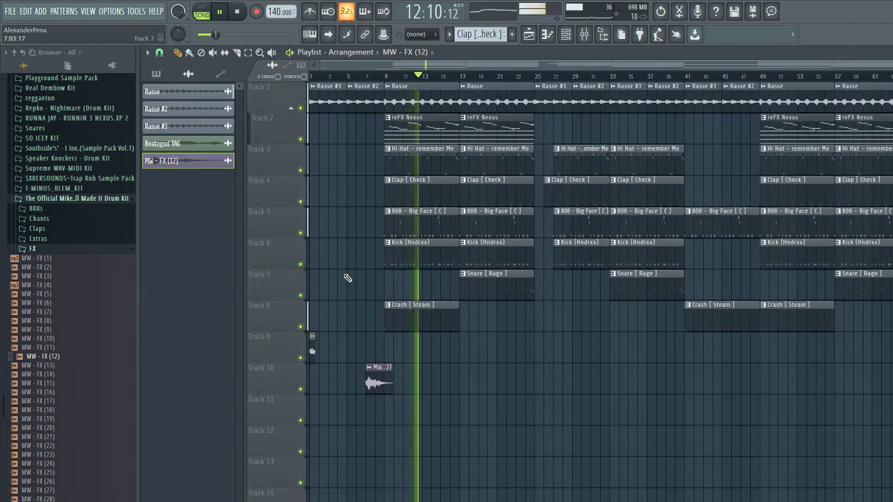
pyautogui.moveTo(411, 119); pyautogui.dragTo(245, 129)
pyautogui.press('space')
pyautogui.rightClick(328, 94)
pyautogui.rightClick(366, 94)
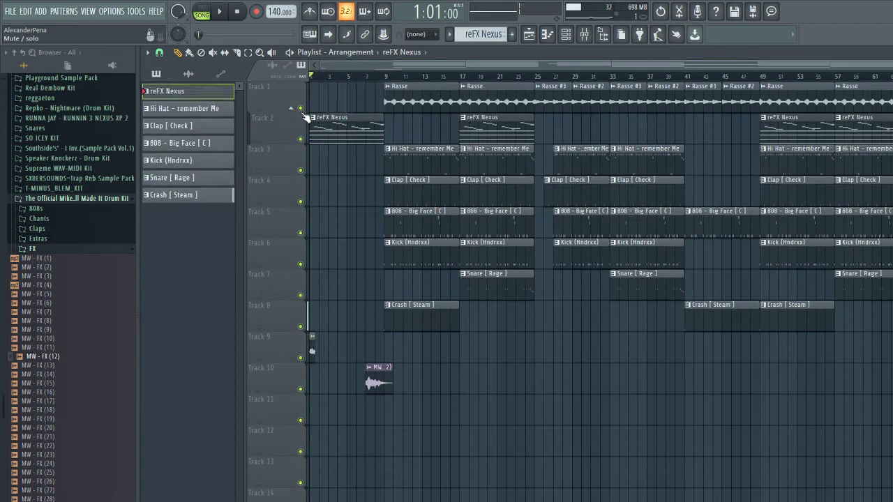
# Play the song from the start and duplicate the opening reFX Nexus clip to bar 9 on Track 2
pyautogui.press('space')
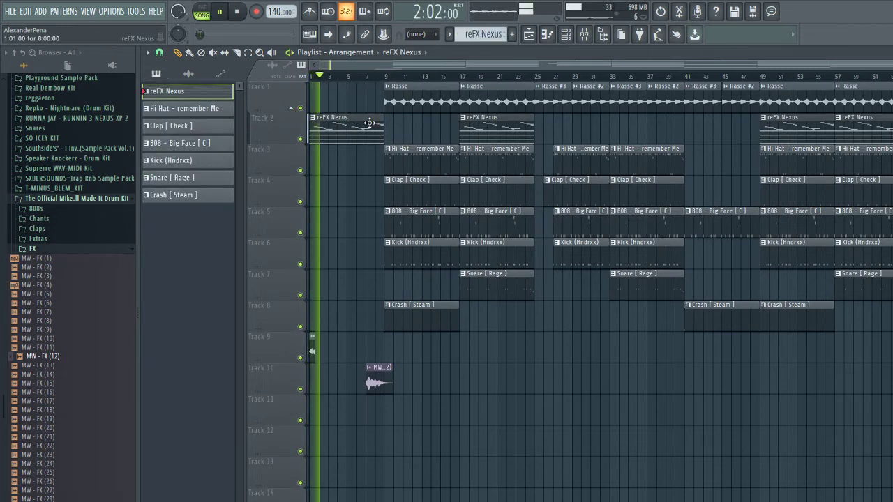
pyautogui.click(345, 131)
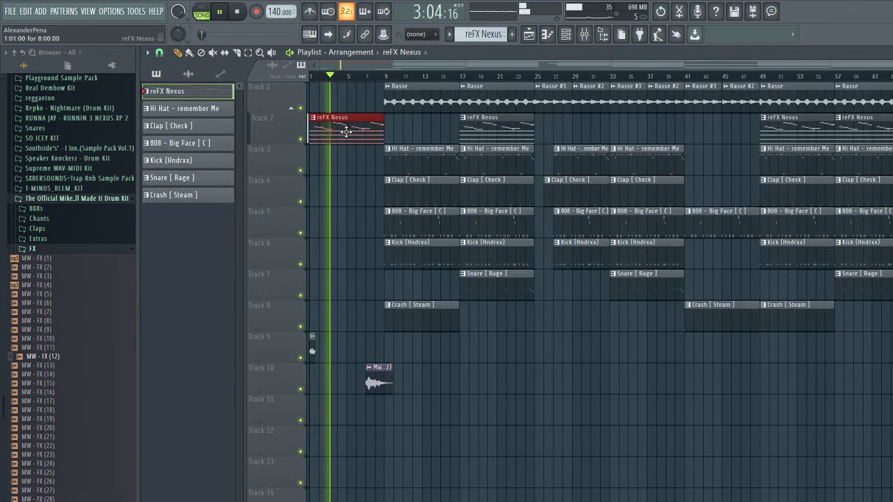
pyautogui.hotkey('ctrl', 'b')
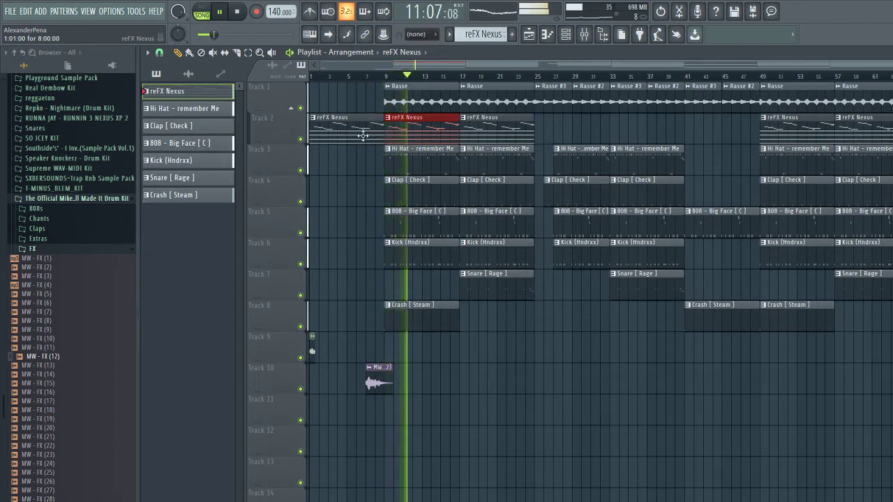
# Lower the Insert 1 volume to 76% (-5.8 dB) and raise the Insert 3 volume slightly in the mixer
pyautogui.press('F9')
pyautogui.click(234, 462)
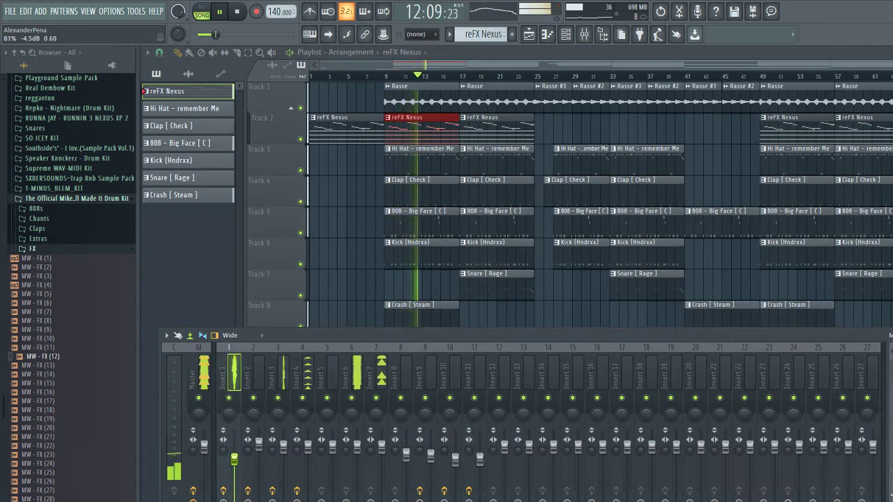
pyautogui.moveTo(238, 467); pyautogui.dragTo(238, 466)
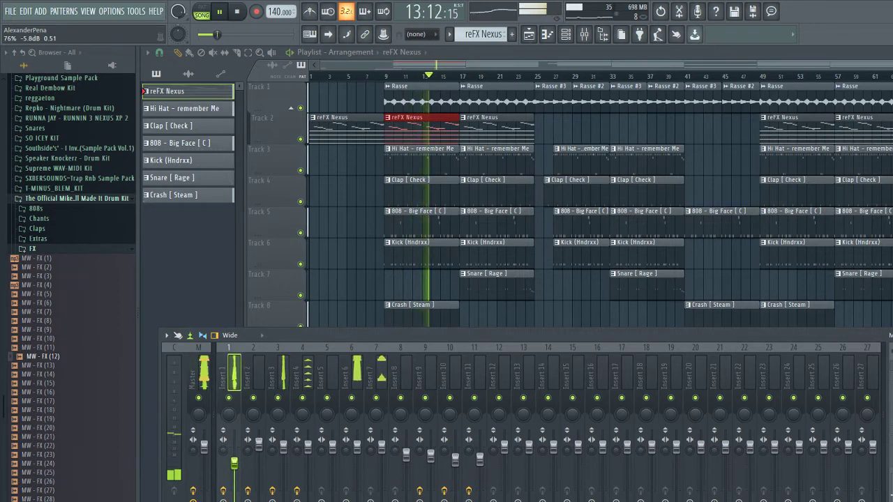
pyautogui.click(288, 451)
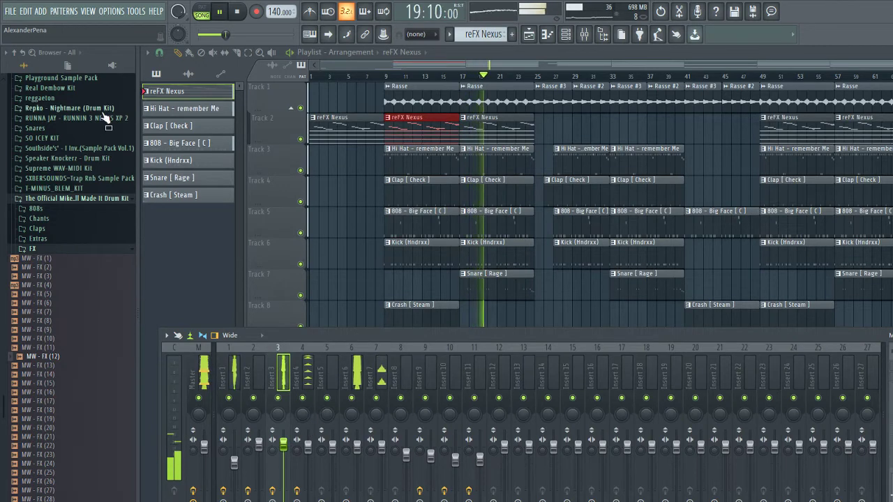
pyautogui.press('F9')
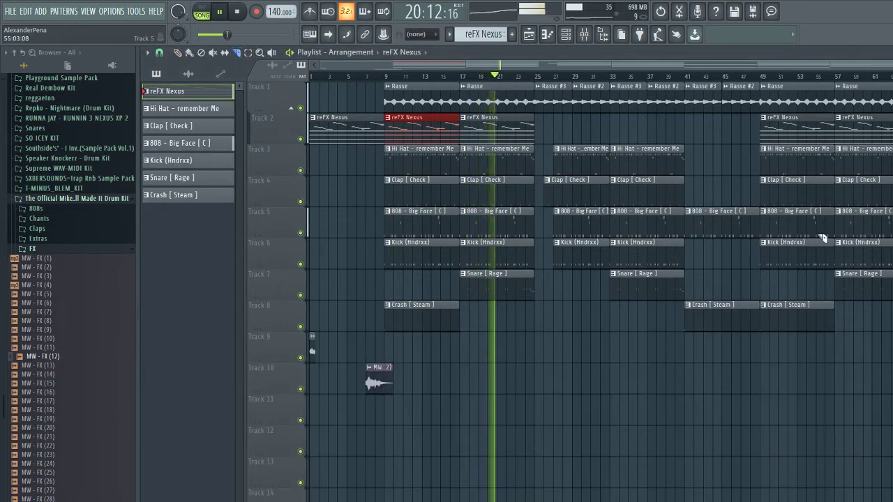
# Slice the Hi Hat, Clap, 808 and Kick clips on Tracks 3 to 6 at bar 50
pyautogui.keyDown('ctrl'); pyautogui.scroll(4, 795, 237); pyautogui.keyUp('ctrl')
pyautogui.keyDown('ctrl'); pyautogui.scroll(2, 789, 239); pyautogui.keyUp('ctrl')
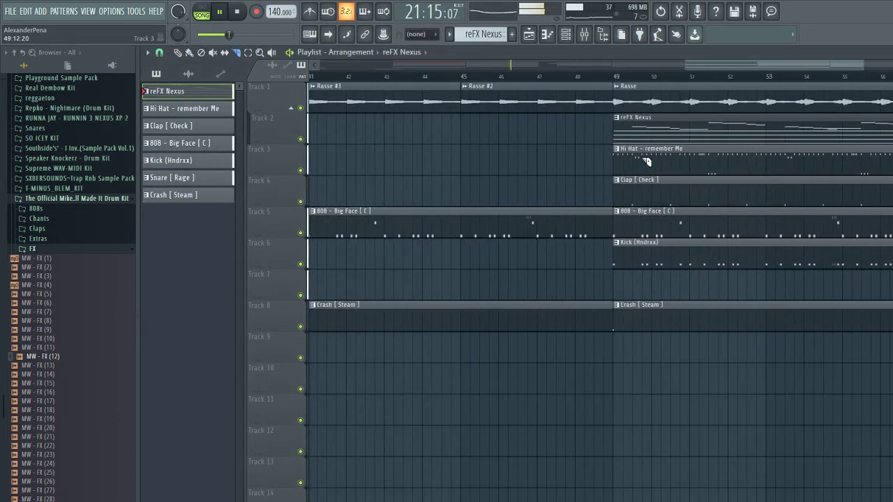
pyautogui.keyDown('ctrl'); pyautogui.scroll(4, 647, 162); pyautogui.keyUp('ctrl')
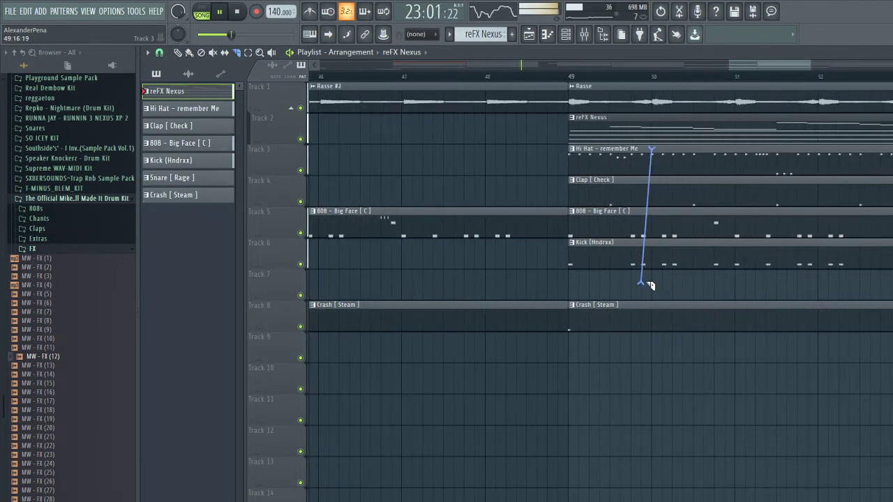
pyautogui.moveTo(648, 284); pyautogui.dragTo(657, 293)
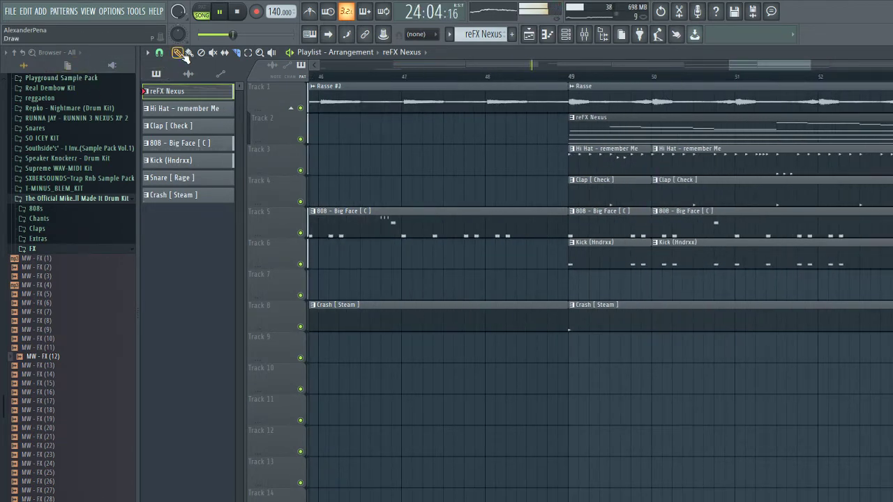
# Trim the starts of the sliced Hi Hat, 808 and Kick clips to bar 51, leaving a gap after bar 49
pyautogui.moveTo(710, 289); pyautogui.dragTo(680, 208)
pyautogui.moveTo(658, 161); pyautogui.dragTo(735, 166)
pyautogui.click(687, 170)
pyautogui.scroll(-6, 481, 185)
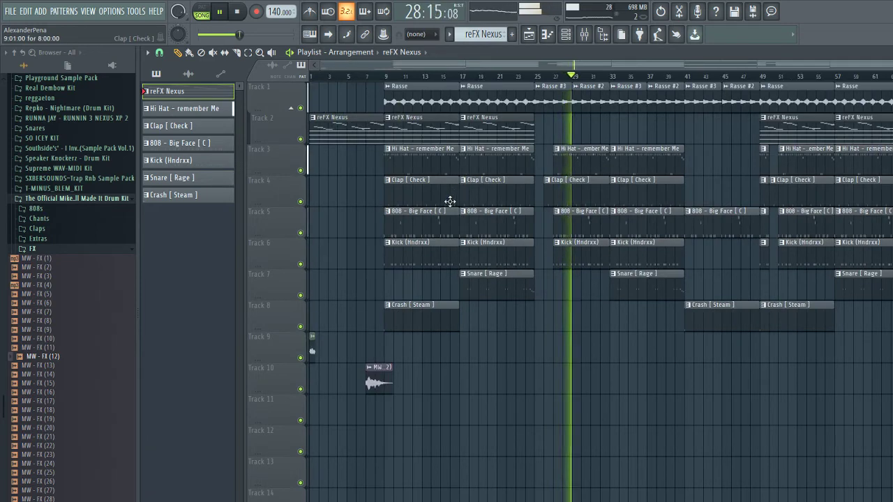
# In Insert 5's Fruity parametric EQ 2, pull band 1 down to -18 dB at 199 Hz and band 7 fully down at about 11297 Hz
pyautogui.press('F9')
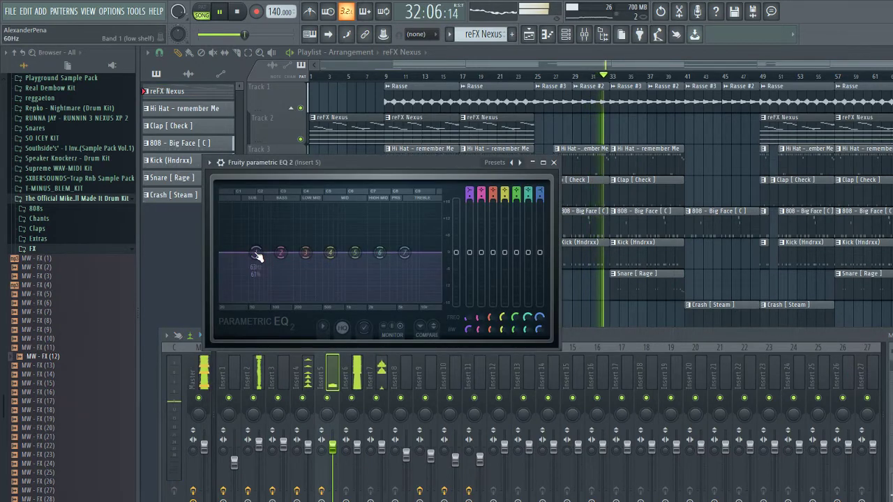
pyautogui.moveTo(256, 255); pyautogui.dragTo(298, 301)
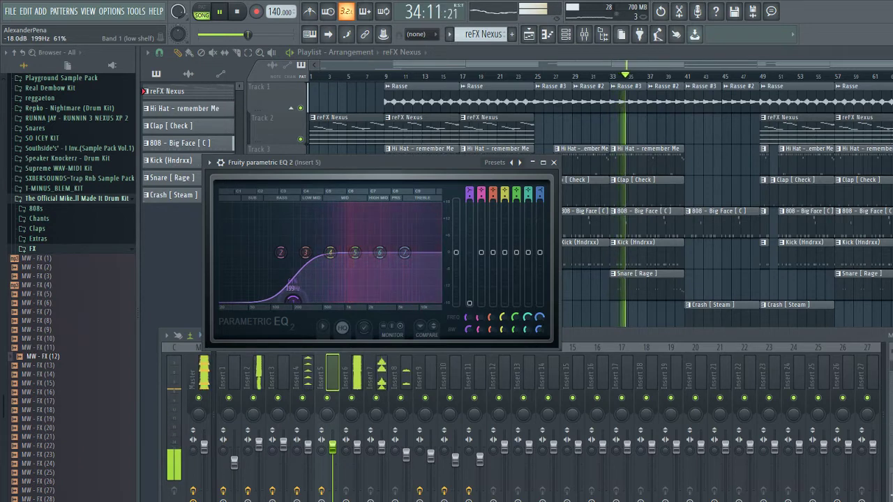
pyautogui.moveTo(405, 252); pyautogui.dragTo(427, 308)
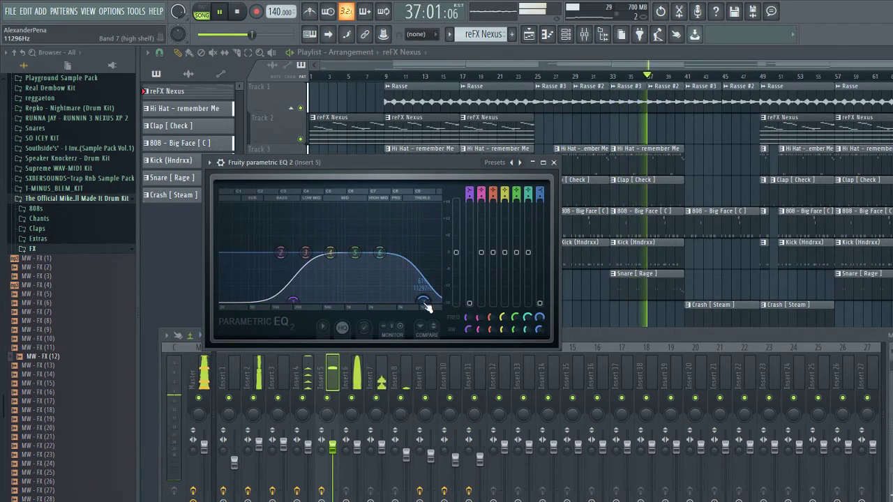
pyautogui.click(554, 161)
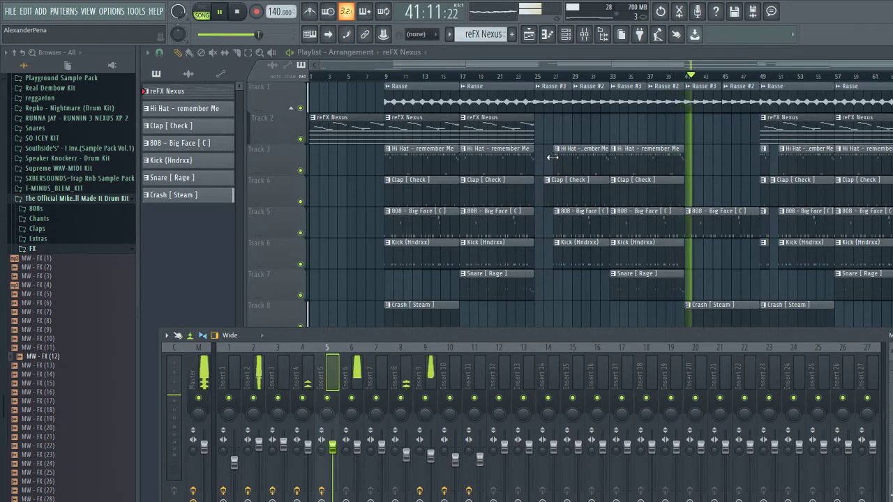
# Trim the start of the Rasse #3 clip at bar 41 on Track 1 slightly
pyautogui.click(430, 376)
pyautogui.scroll(6, 701, 167)
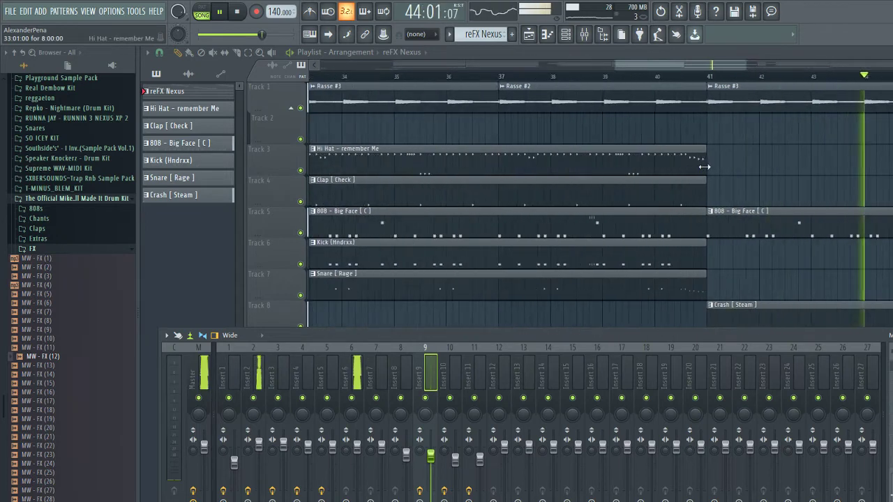
pyautogui.scroll(4, 704, 167)
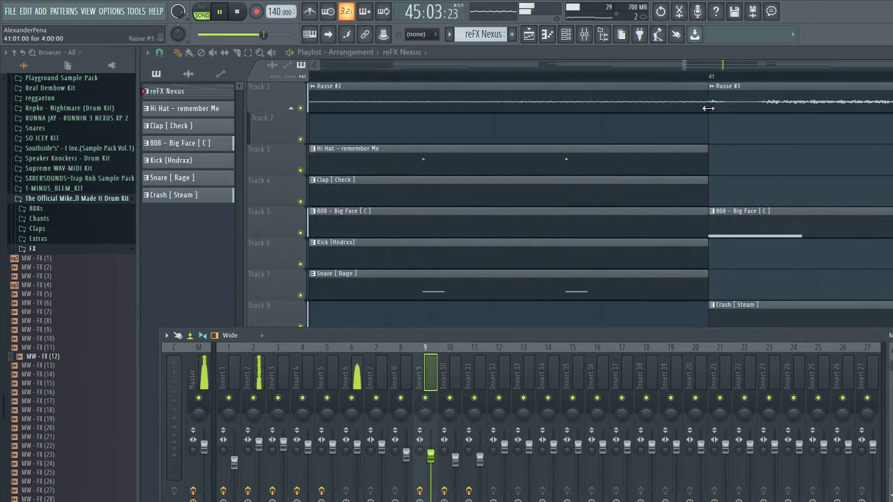
pyautogui.press('F9')
pyautogui.moveTo(711, 103)
pyautogui.mouseDown()
pyautogui.moveTo(720, 105)
pyautogui.moveTo(709, 105)
pyautogui.mouseUp()
pyautogui.scroll(-10, 543, 75)
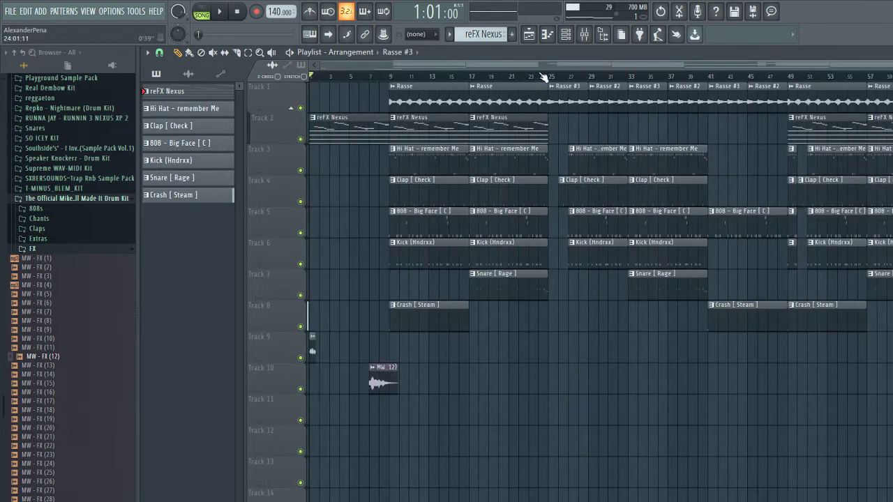
# Trim the start of the Rasse #3 clip at bar 25 on Track 1 to 25:01:04
pyautogui.click(542, 75)
pyautogui.scroll(8, 524, 135)
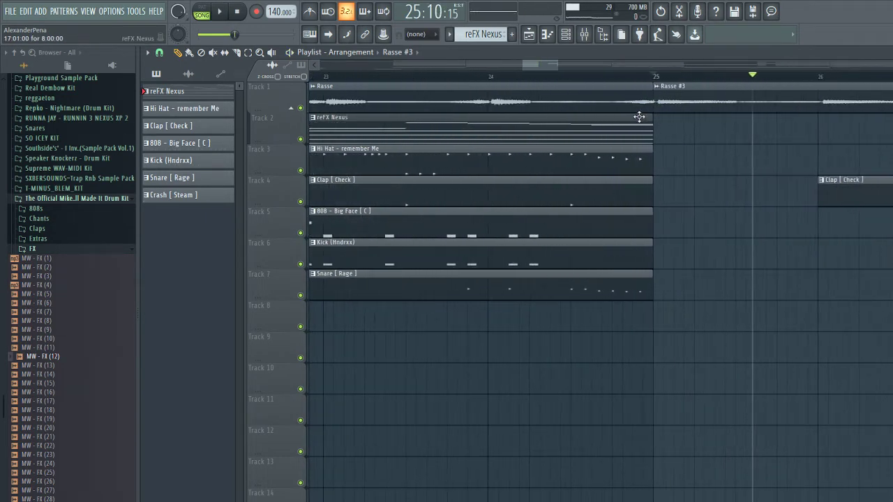
pyautogui.scroll(3, 663, 112)
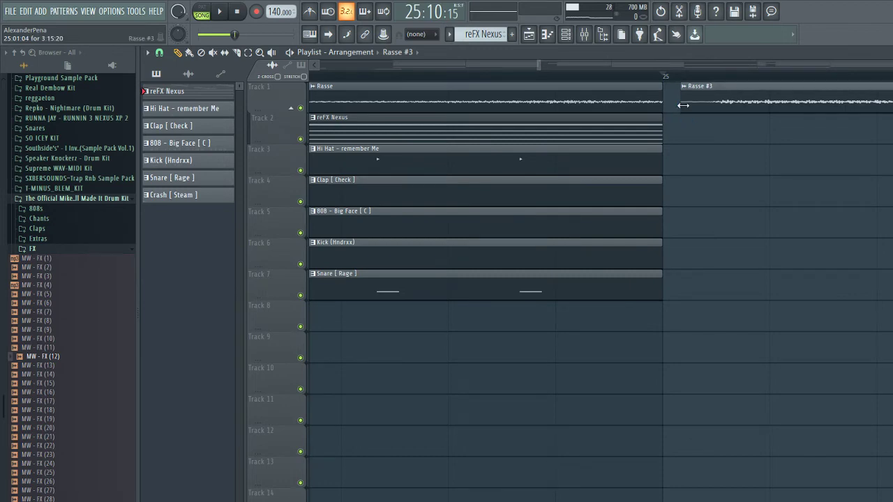
# Play the song from around bar 23 and examine the transition at bar 25 and the drum entries that follow
pyautogui.scroll(-5, 680, 147)
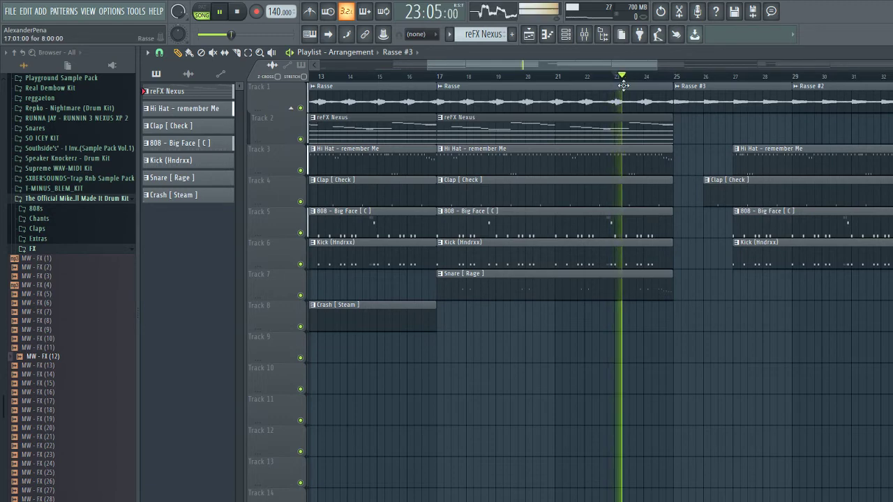
pyautogui.scroll(-5, 685, 199)
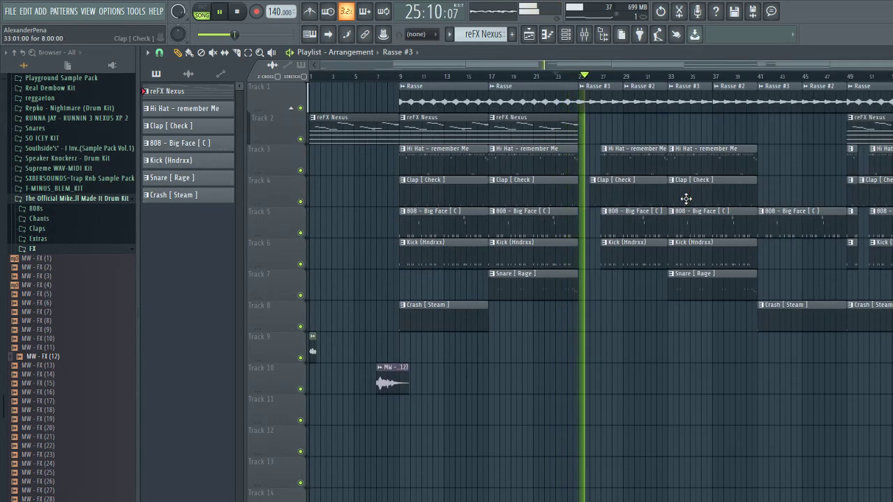
pyautogui.scroll(-1, 865, 222)
pyautogui.scroll(3, 587, 186)
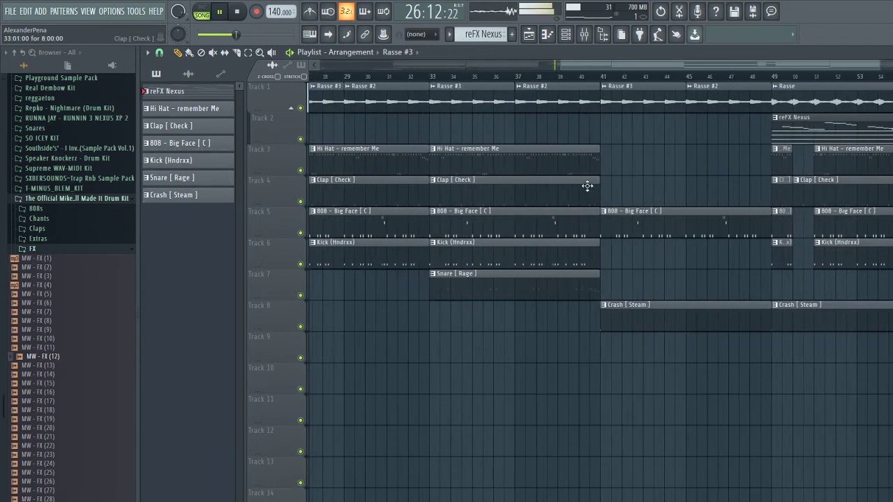
pyautogui.scroll(5, 593, 140)
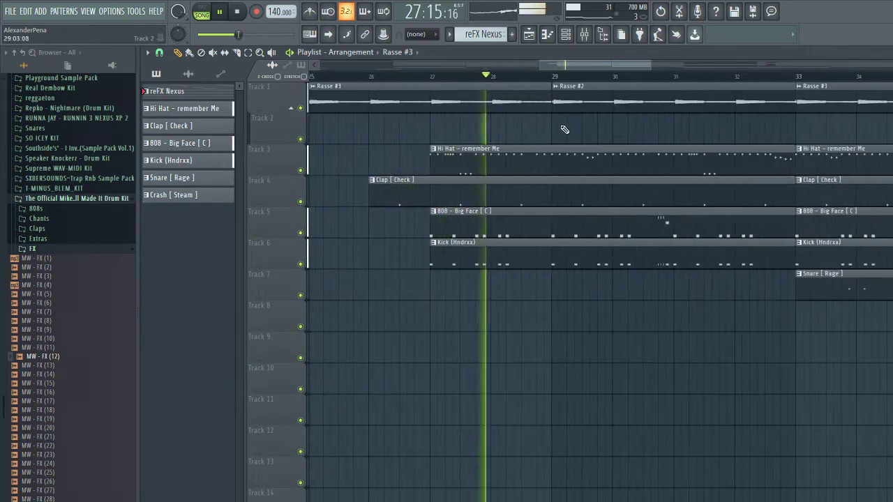
pyautogui.scroll(-2, 551, 131)
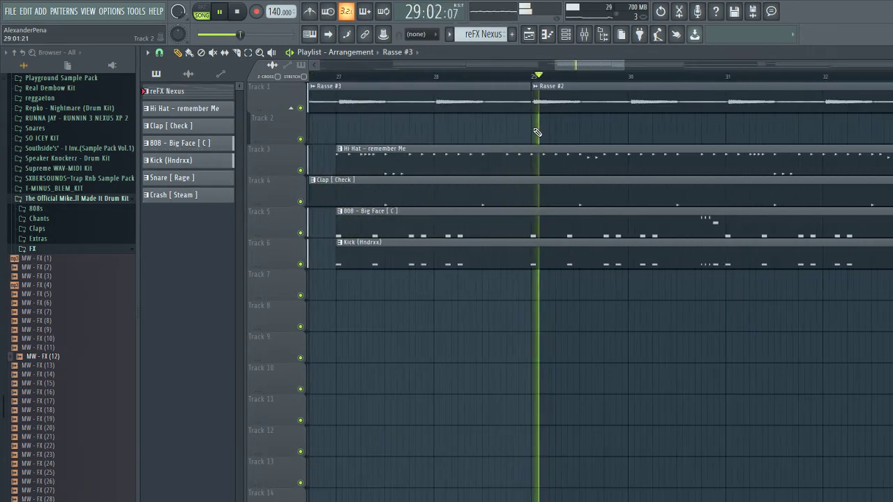
pyautogui.scroll(-6, 537, 133)
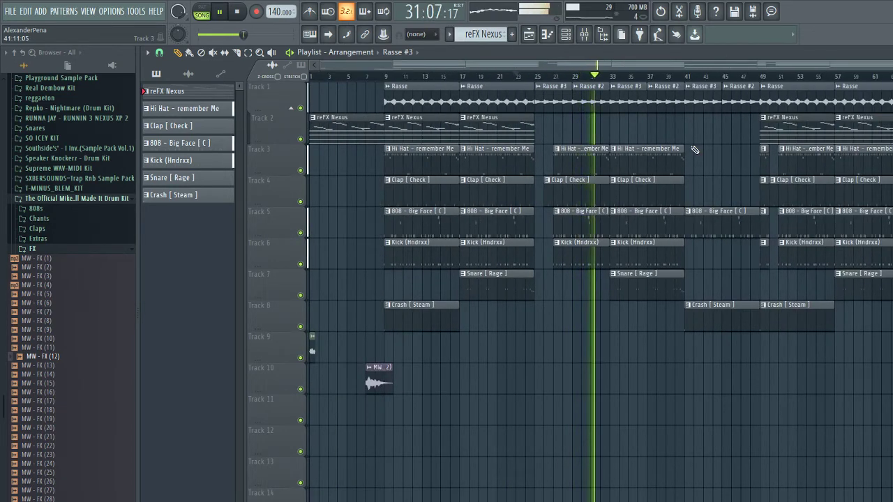
# Trim the start of the 808 clip at bar 33 on Track 5 to bar 37 and display the mixer
pyautogui.scroll(2, 610, 159)
pyautogui.scroll(2, 570, 255)
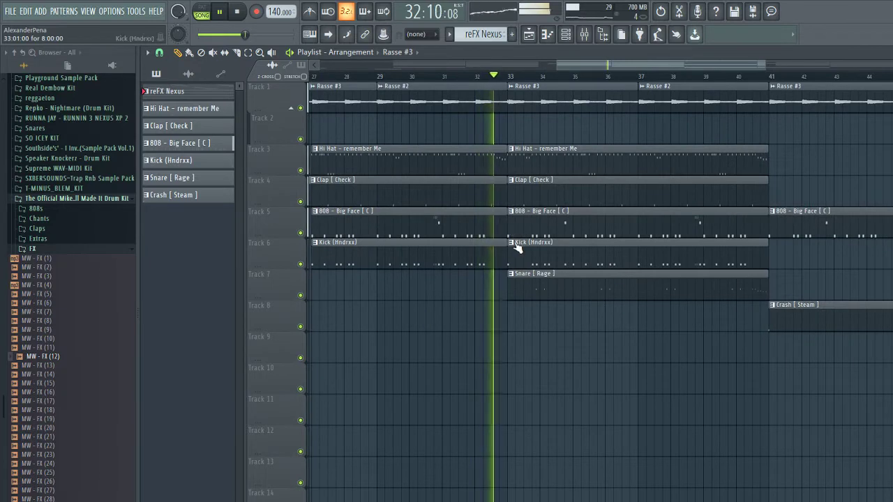
pyautogui.moveTo(510, 233); pyautogui.dragTo(639, 231)
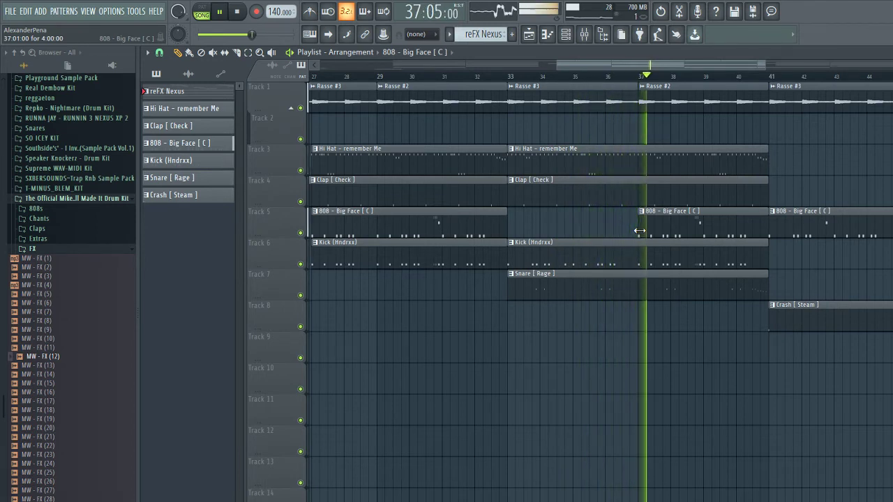
pyautogui.press('F9')
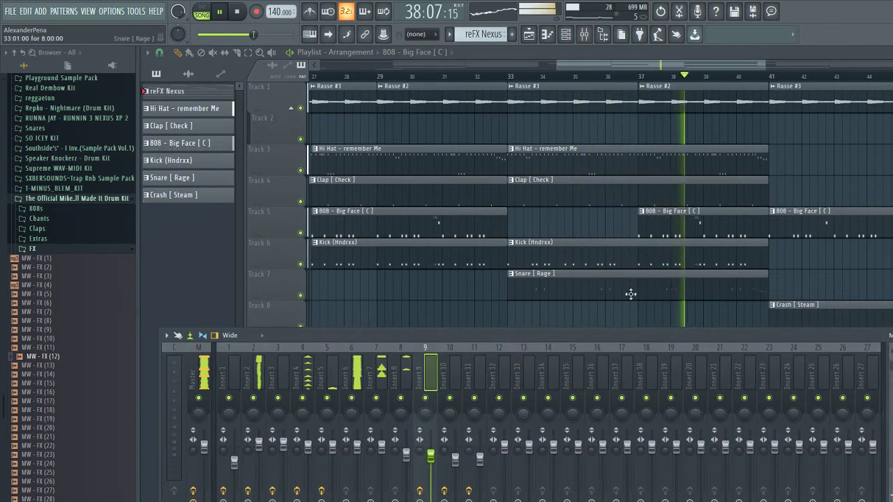
# Extend the start of the 808 clip on Track 5 back to bar 33 and trim the start of the Track 4 Clap clip to bar 34
pyautogui.press('space')
pyautogui.press('F9')
pyautogui.moveTo(639, 233); pyautogui.dragTo(534, 229)
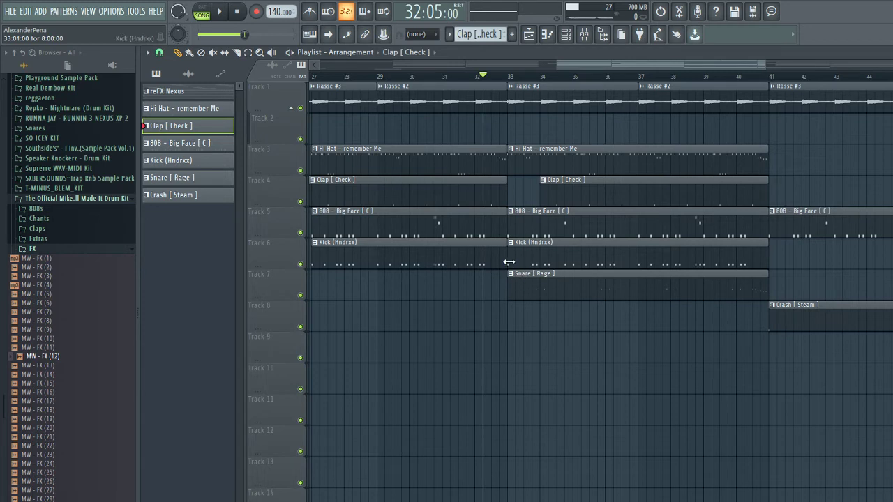
# Play the section from bar 32 and set mixer Insert 8's volume to 89%
pyautogui.press('space')
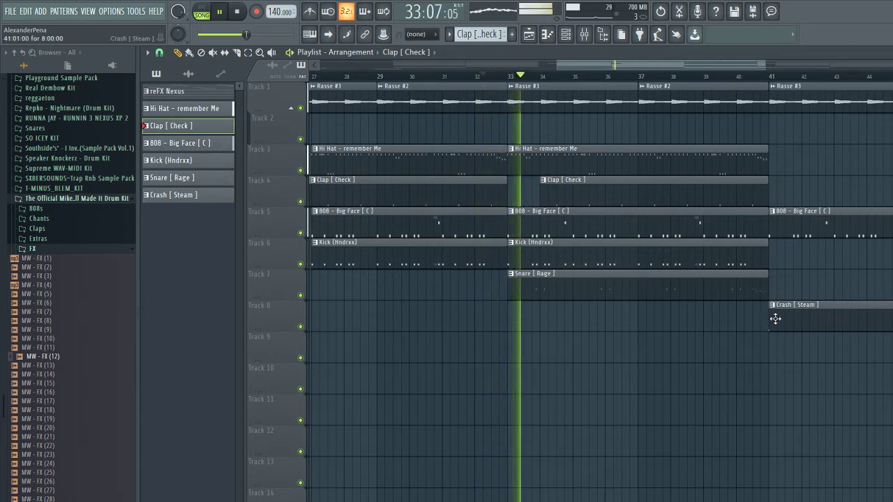
pyautogui.press('F9')
pyautogui.click(403, 365)
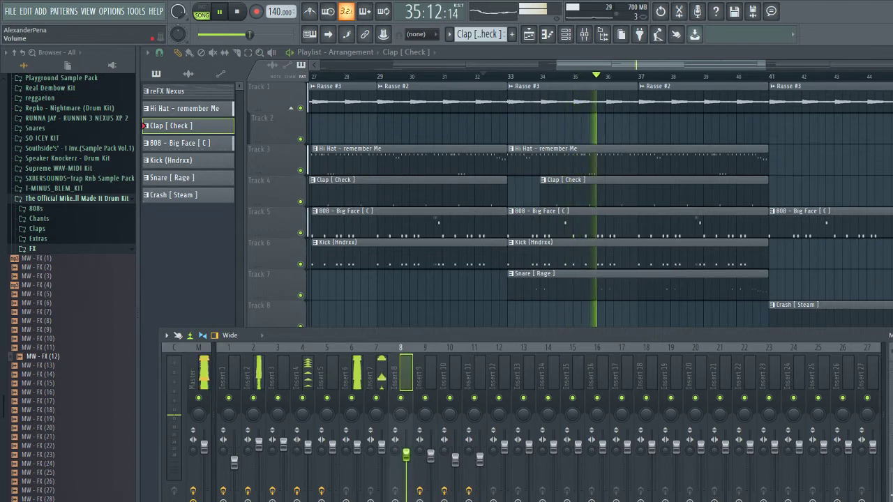
pyautogui.scroll(2, 406, 454)
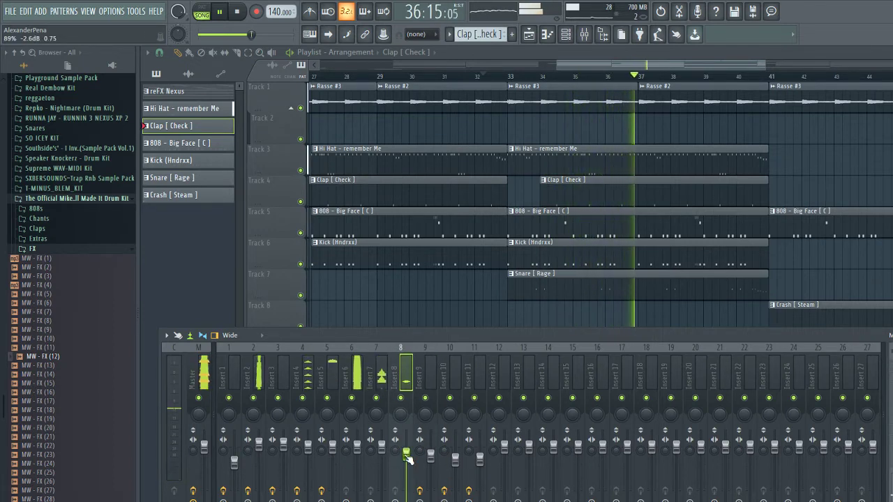
# Browse to the Normal snares inside the Normalized kit's Snares folder and audition snare samples
pyautogui.click(77, 198)
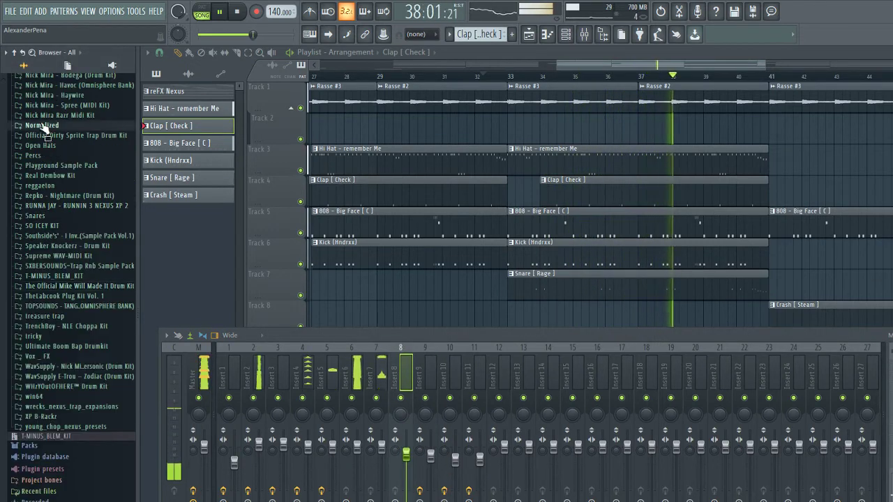
pyautogui.click(43, 126)
pyautogui.click(49, 226)
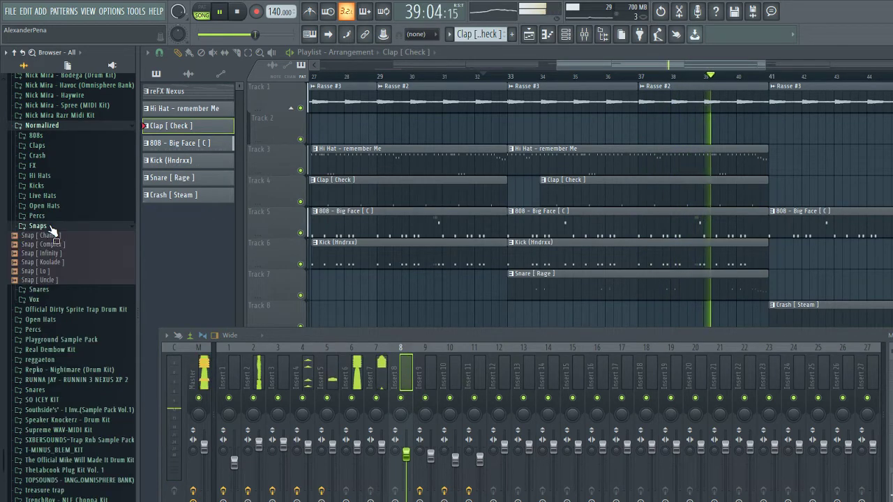
pyautogui.click(49, 227)
pyautogui.click(42, 236)
pyautogui.click(44, 256)
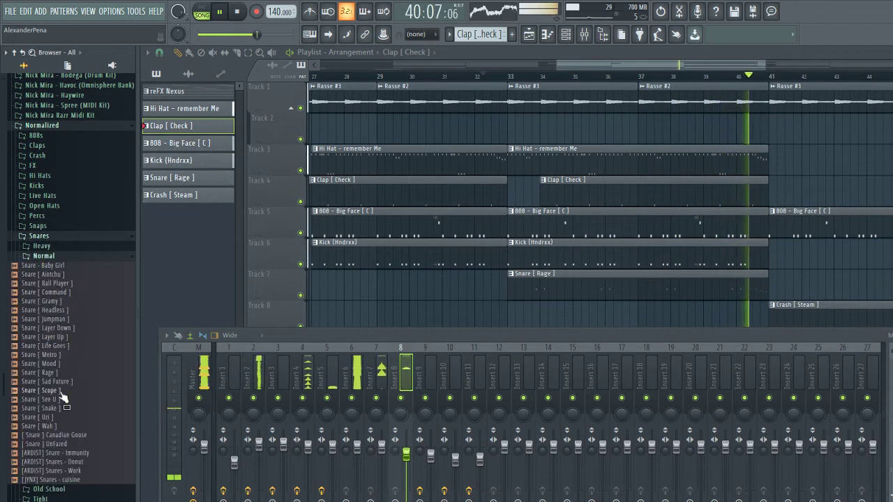
pyautogui.press('space')
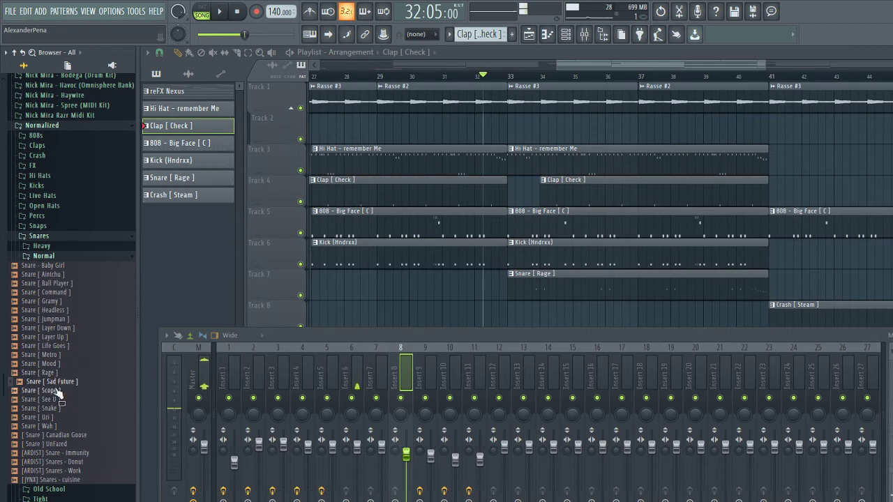
# Replace the Snare [ Rage ] channel's sample with Snare [ Scope ] and play the section from bar 32
pyautogui.press('F6')
pyautogui.click(55, 391)
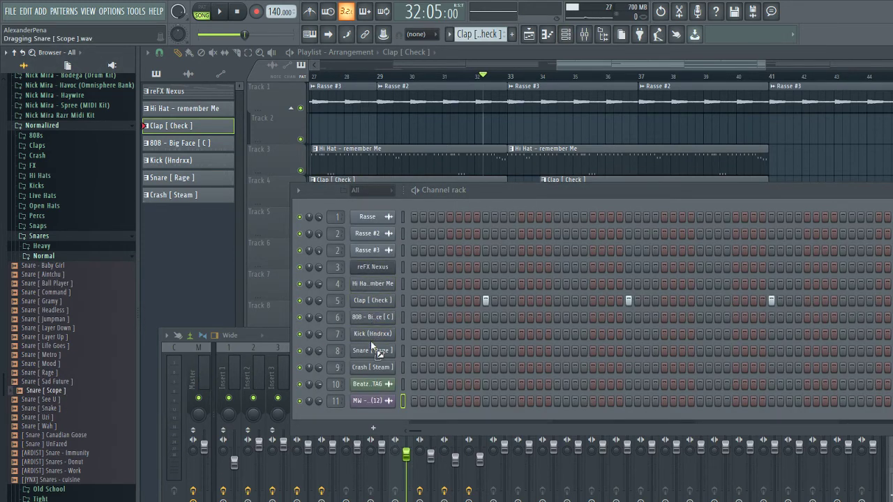
pyautogui.moveTo(370, 352); pyautogui.dragTo(375, 354)
pyautogui.press('space')
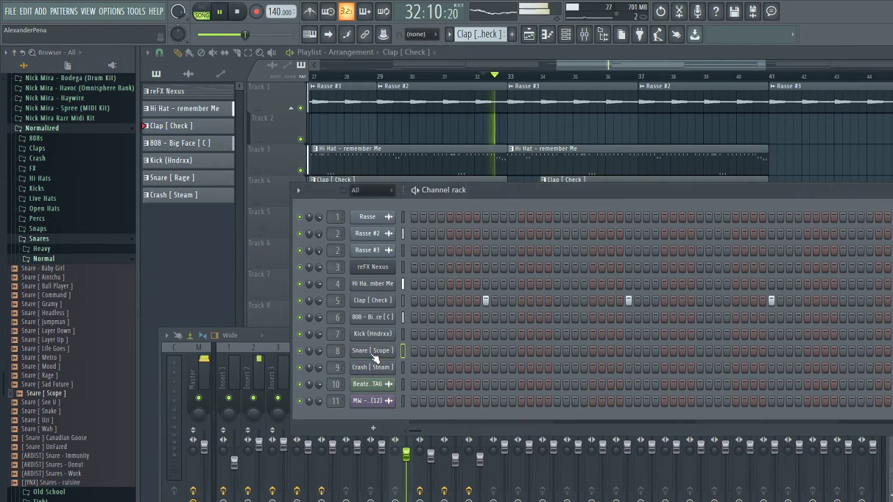
# Set mixer Insert 8's volume to 84% while listening to the new snare through bar 41
pyautogui.click(407, 455)
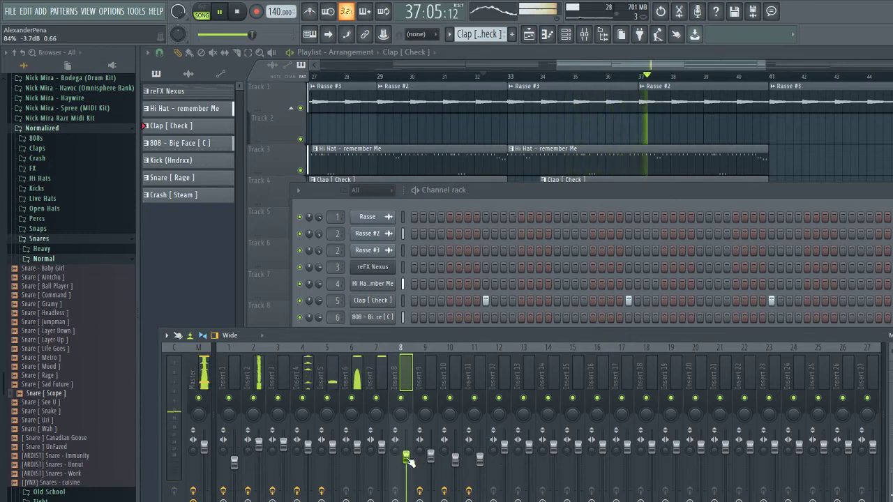
pyautogui.press('F6')
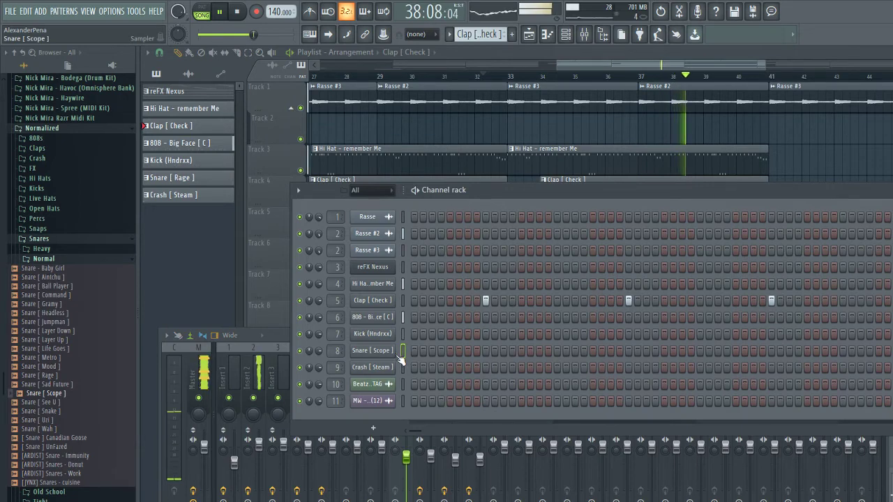
pyautogui.press('F6')
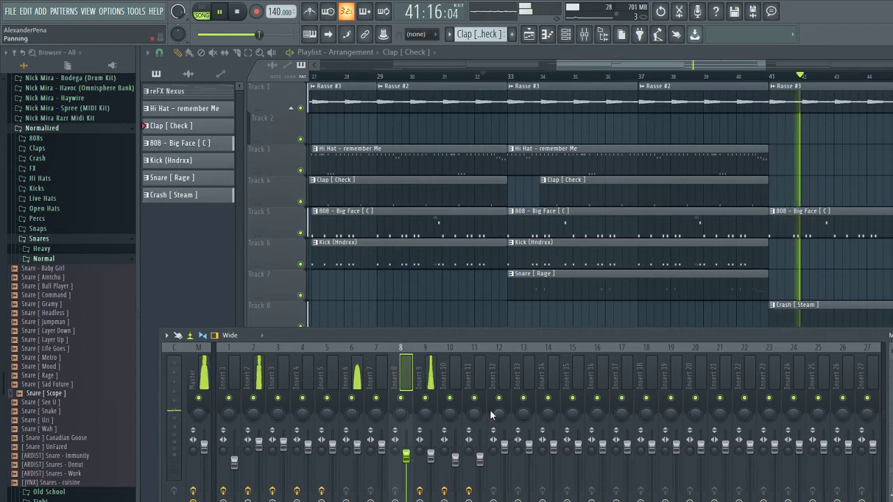
pyautogui.press('space')
# Audition the crash entry at bar 41, lower Insert 9's volume slightly and set its Parametric EQ 2 low-shelf band 1 to about 1091 Hz
pyautogui.scroll(4, 787, 148)
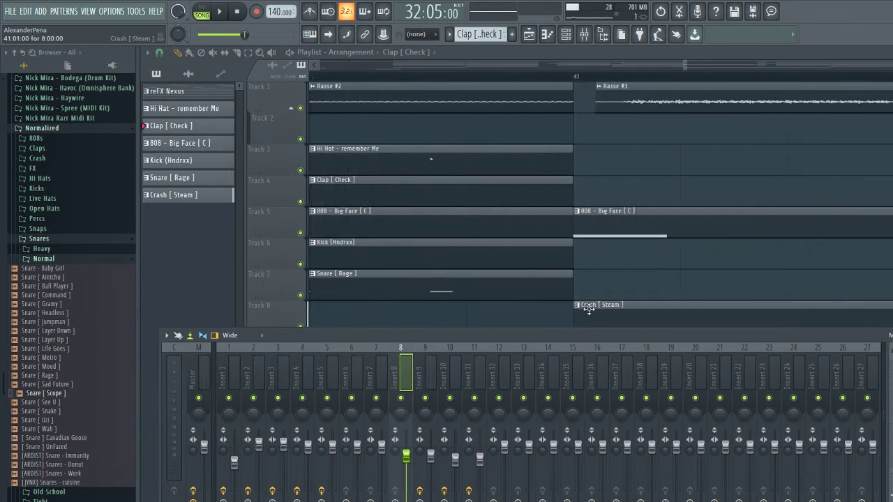
pyautogui.click(512, 77)
pyautogui.press('space')
pyautogui.press('F9')
pyautogui.press('space')
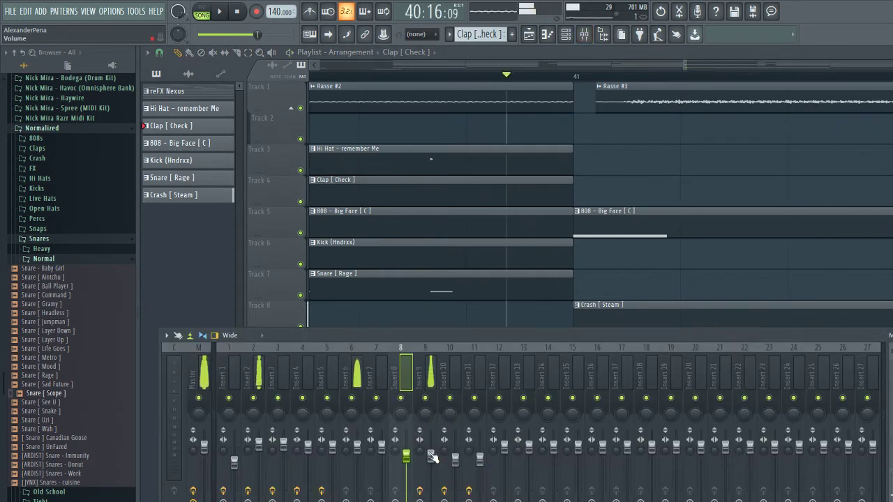
pyautogui.click(433, 456)
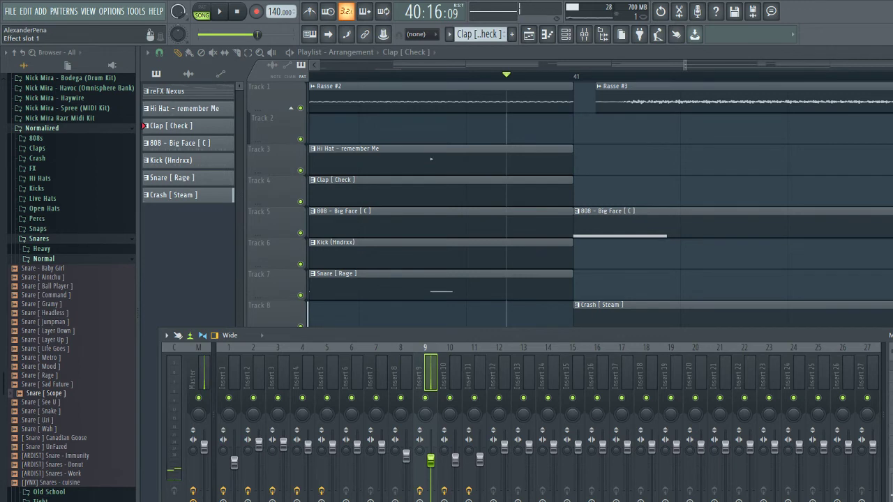
pyautogui.click(885, 380)
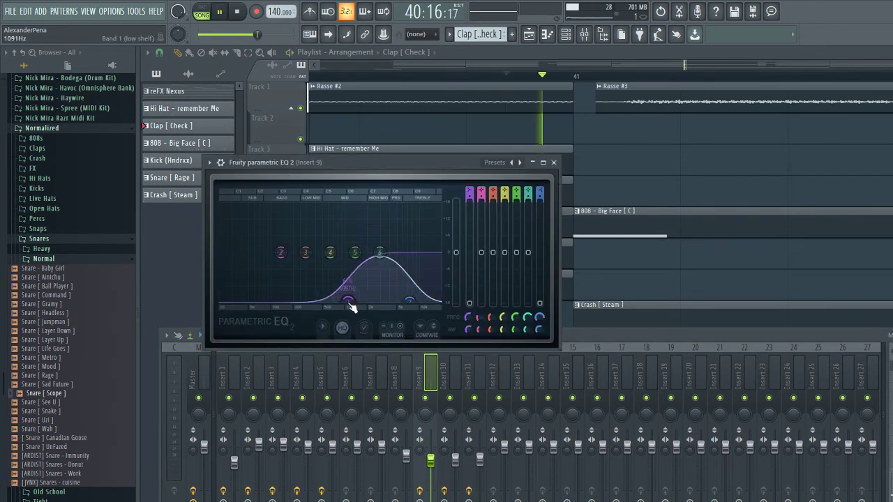
pyautogui.click(669, 261)
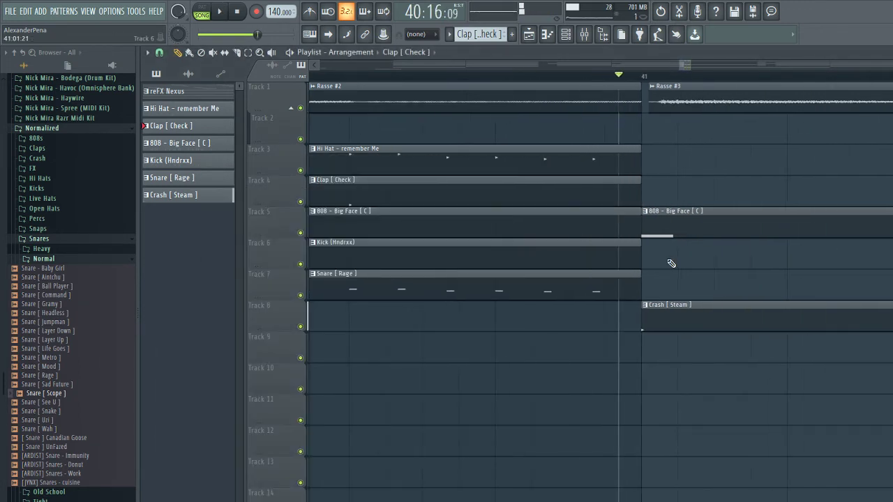
pyautogui.keyDown('ctrl'); pyautogui.click(734, 306); pyautogui.keyUp('ctrl')
pyautogui.press('space')
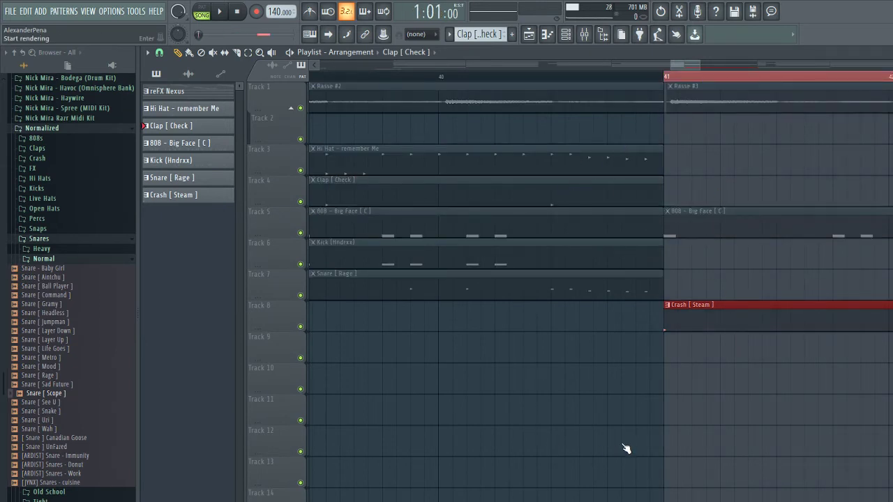
pyautogui.click(656, 128)
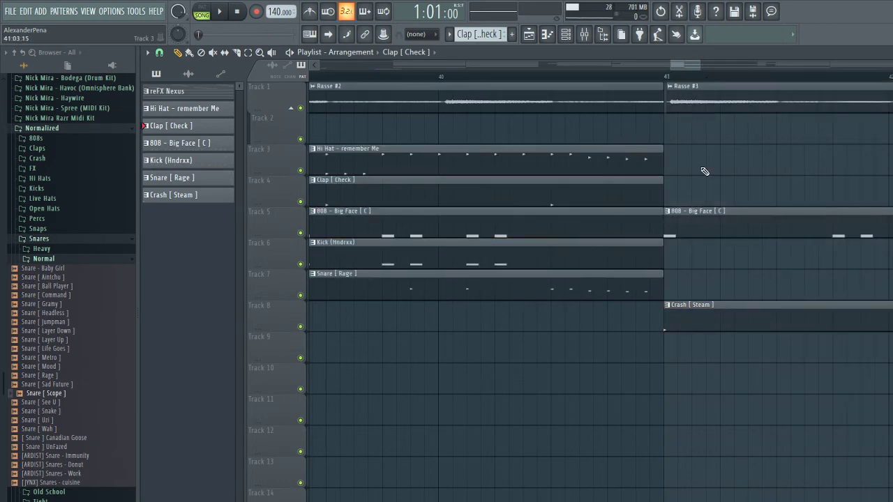
# Consolidate the Crash [ Steam ] clip at bar 41 into an audio clip
pyautogui.scroll(-5, 702, 172)
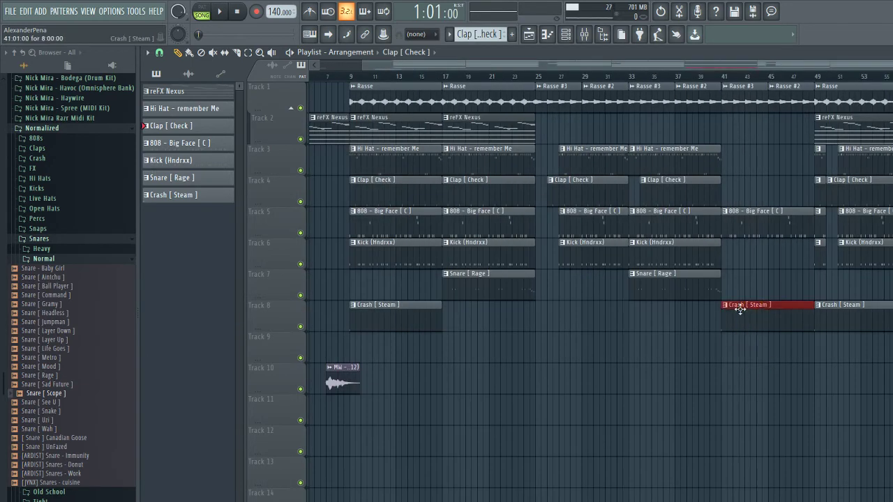
pyautogui.click(740, 309)
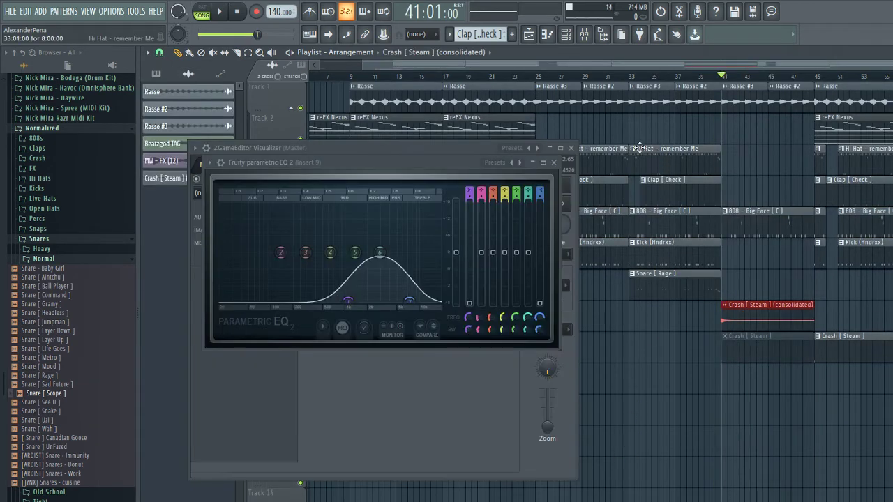
# Delete the muted original crash clip at bar 41 and set the consolidated crash channel's volume to 61%
pyautogui.scroll(3, 774, 337)
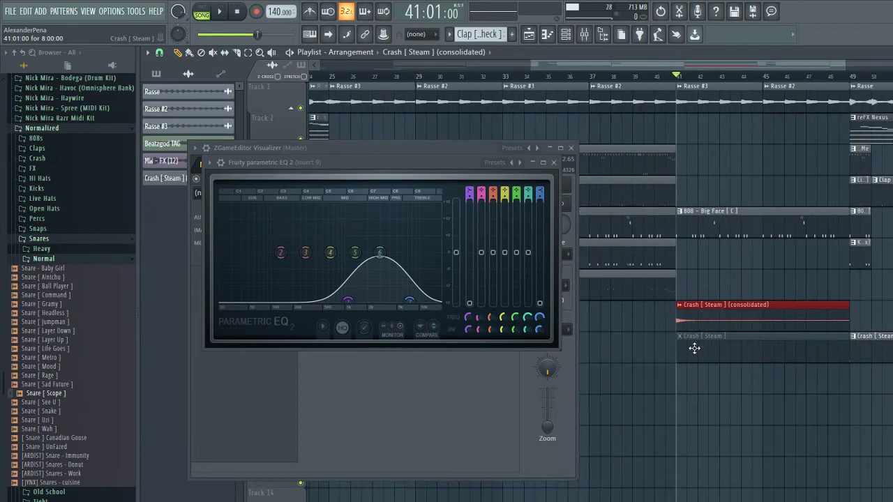
pyautogui.doubleClick(691, 320)
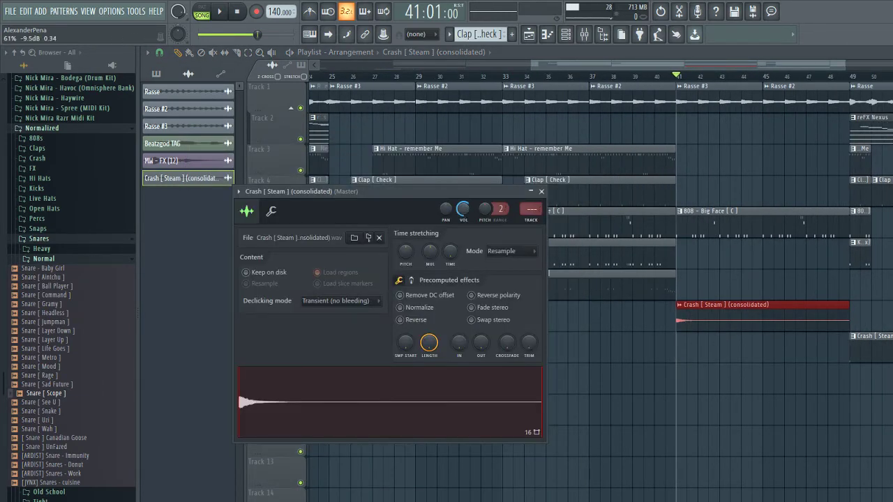
pyautogui.click(542, 191)
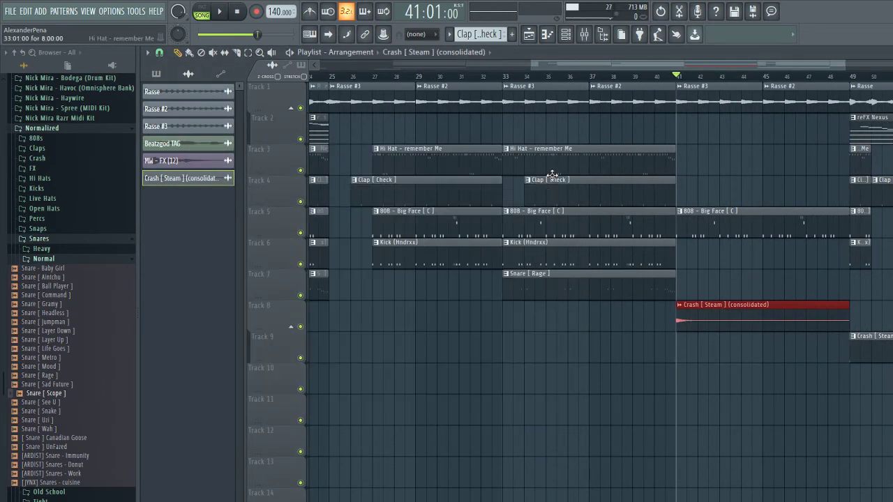
# Play the transition into bar 41 from around bars 39 and 40, and check the consolidated crash clip's level and channel settings
pyautogui.click(640, 83)
pyautogui.press('space')
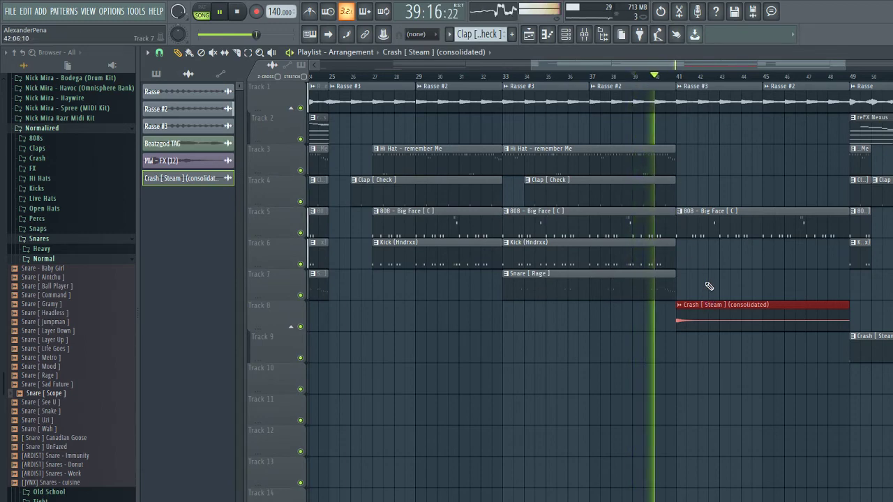
pyautogui.scroll(3, 709, 286)
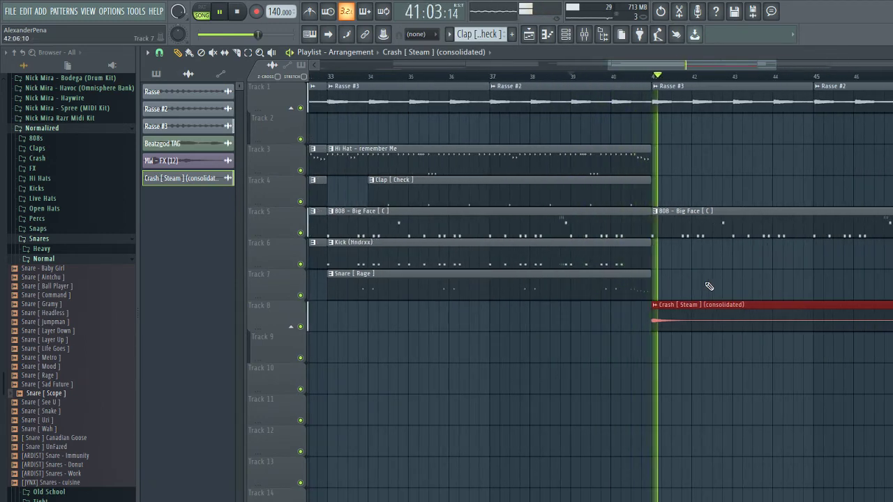
pyautogui.doubleClick(697, 322)
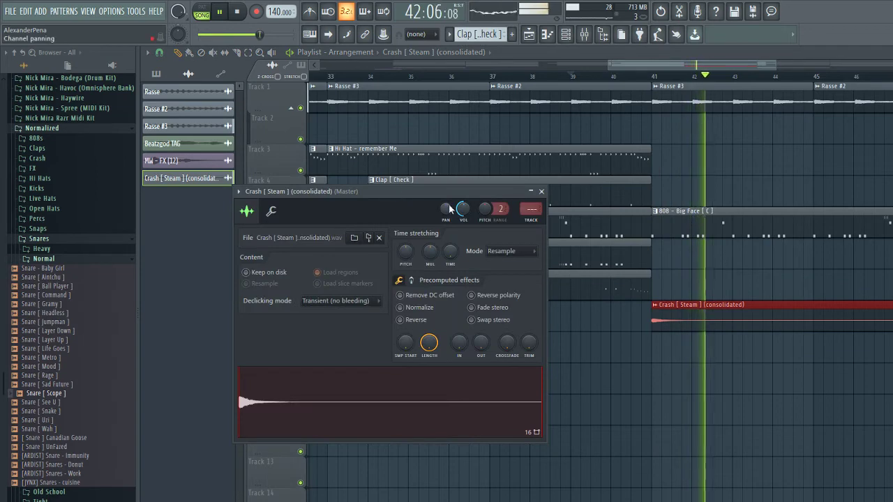
pyautogui.click(615, 77)
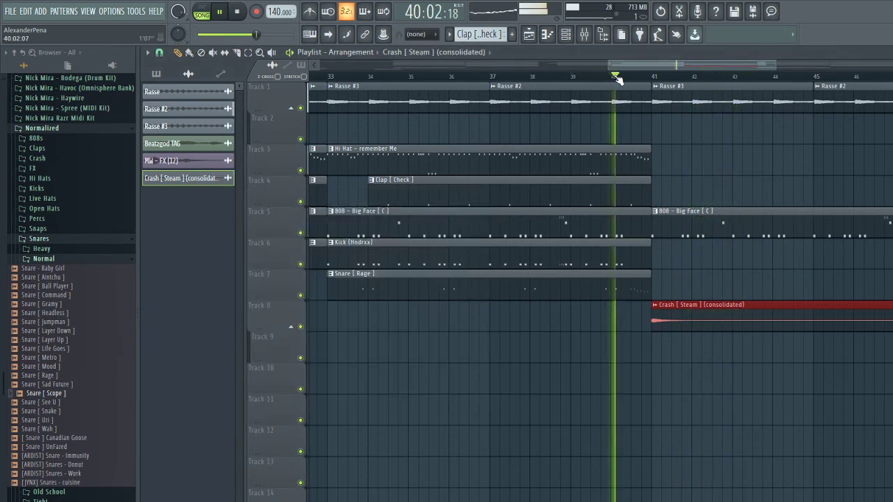
pyautogui.scroll(2, 696, 275)
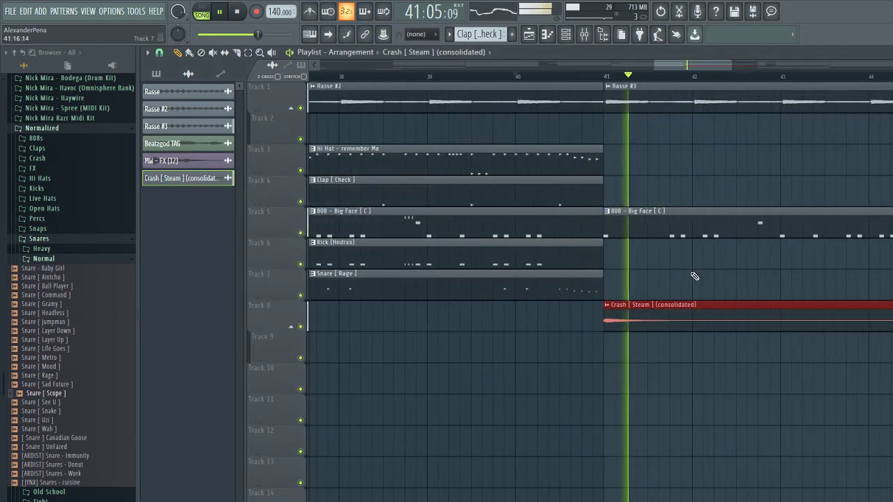
# Duplicate all clips from bar 9 to bar 65, excluding the tag and FX, so the copy starts at bar 65, and stop playback
pyautogui.scroll(-5, 694, 276)
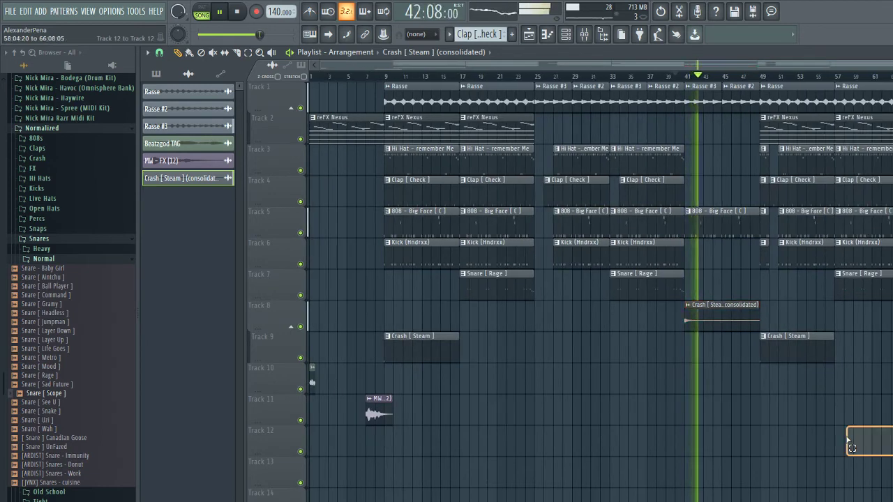
pyautogui.moveTo(891, 486); pyautogui.dragTo(416, 151)
pyautogui.hotkey('ctrl', 'b')
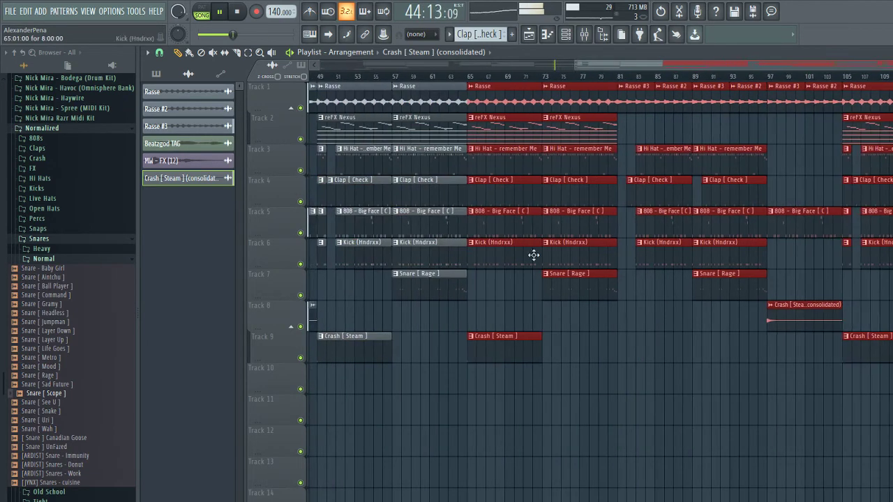
pyautogui.click(687, 449)
pyautogui.scroll(-3, 677, 433)
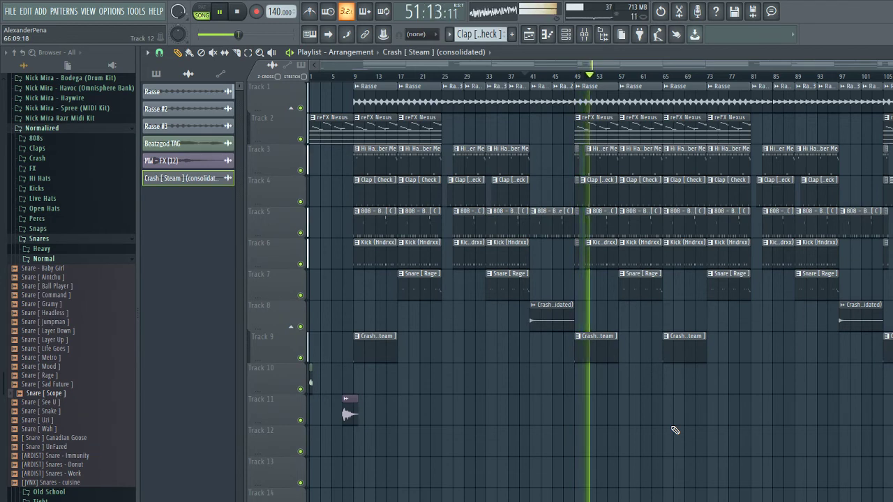
pyautogui.press('space')
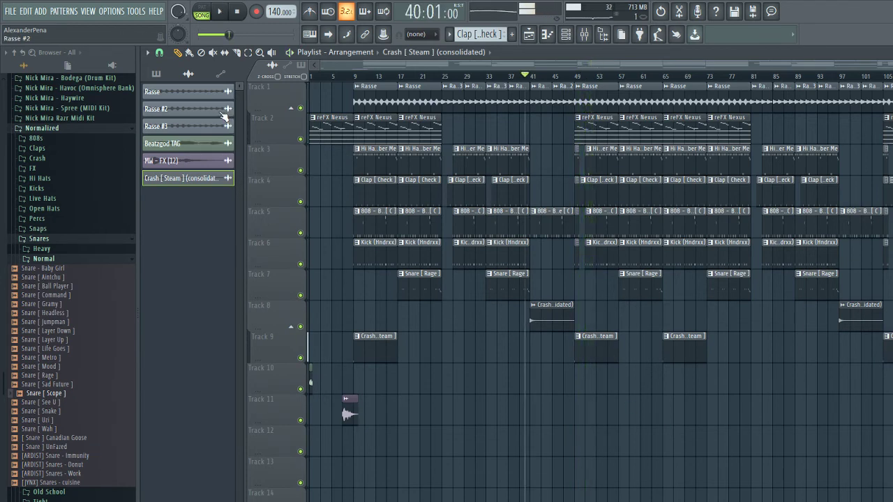